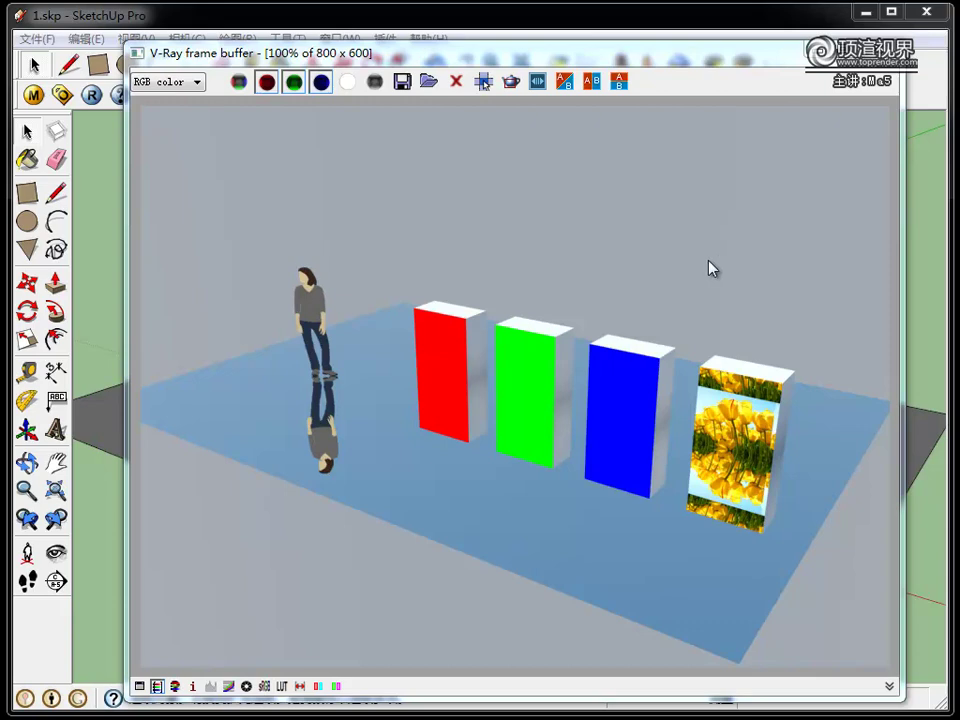
Open the V-Ray Material Editor on the floor's reflection layer, with reflection and filter at 1.0.
left_click(40, 101)
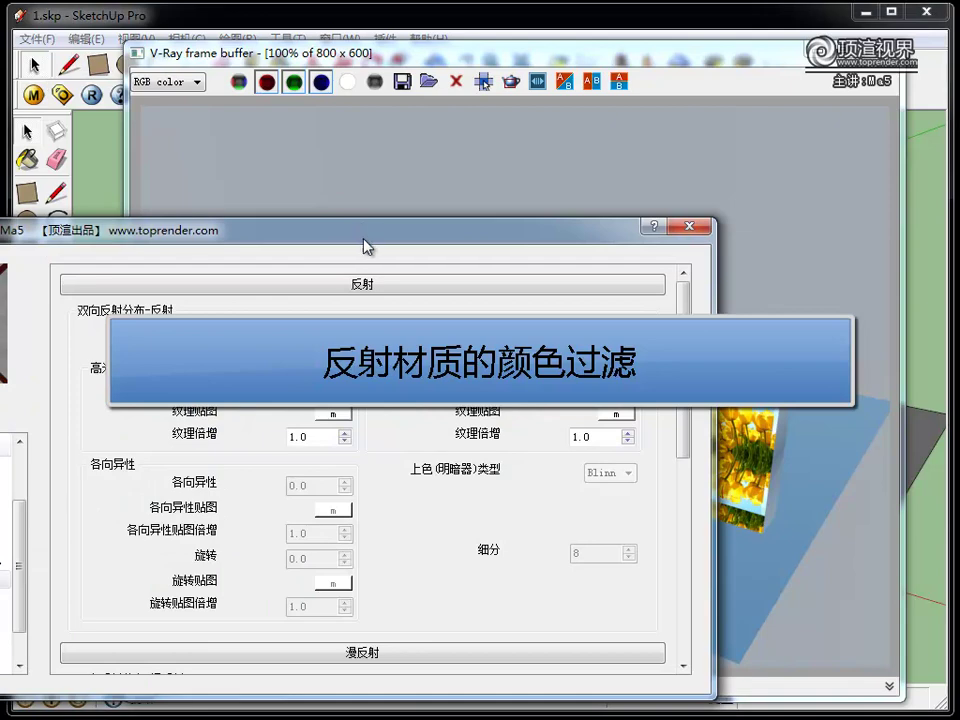
left_click_drag(364, 246, 570, 133)
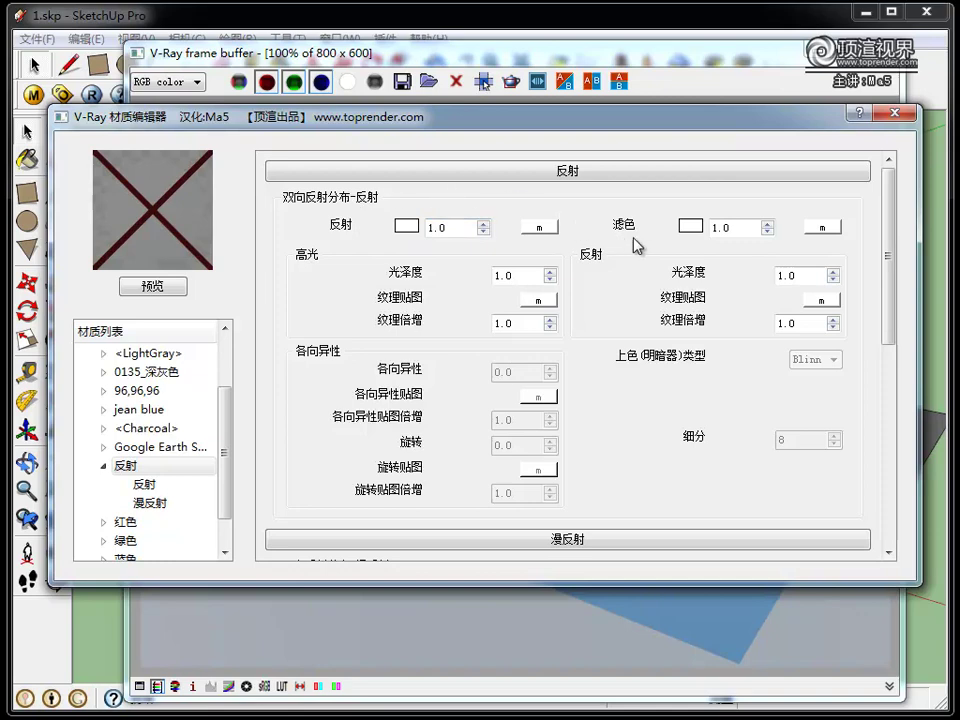
left_click_drag(600, 116, 440, 715)
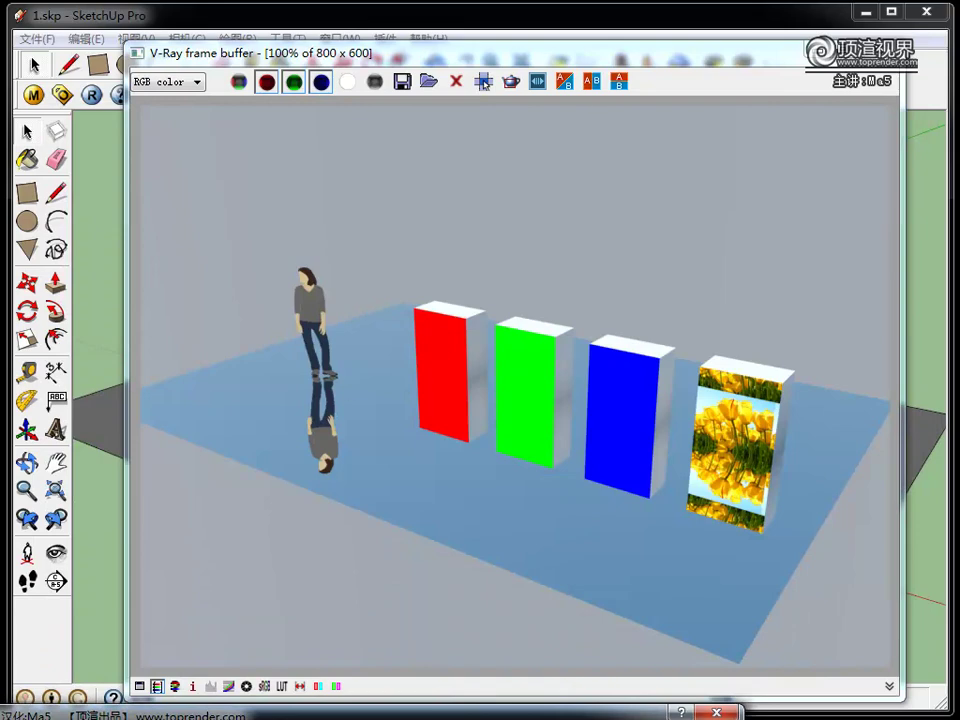
left_click_drag(440, 715, 349, 212)
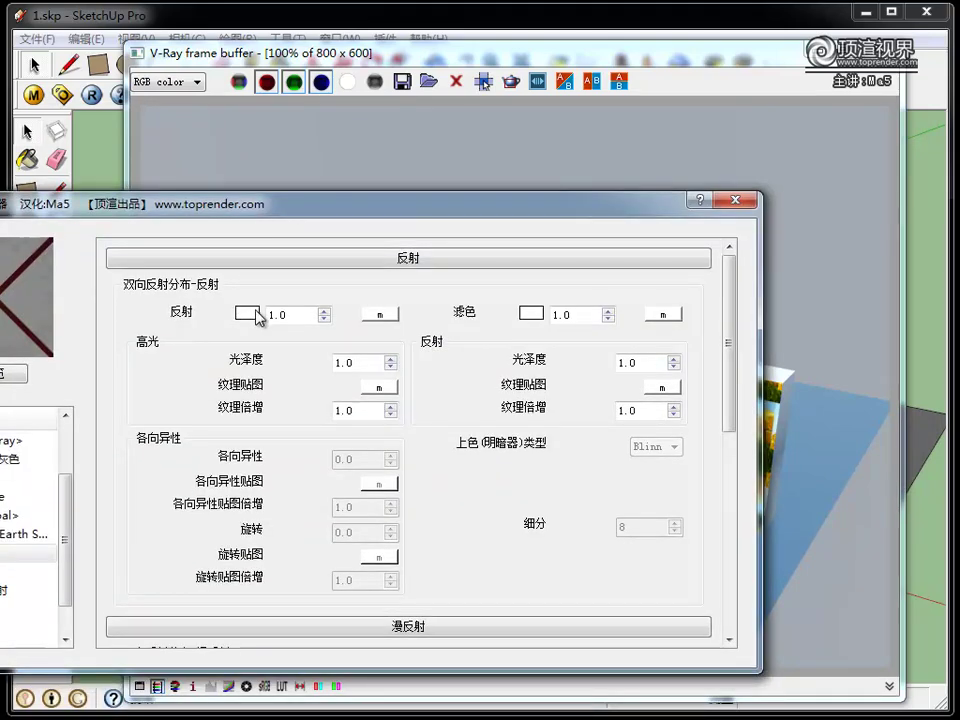
left_click_drag(336, 208, 291, 553)
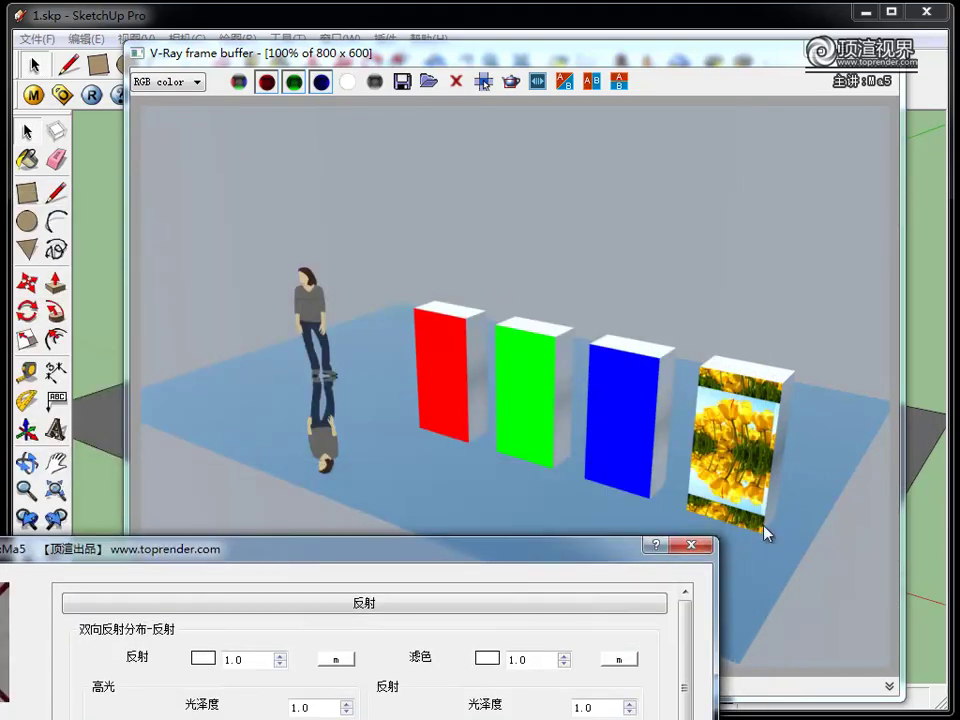
left_click_drag(557, 563, 603, 173)
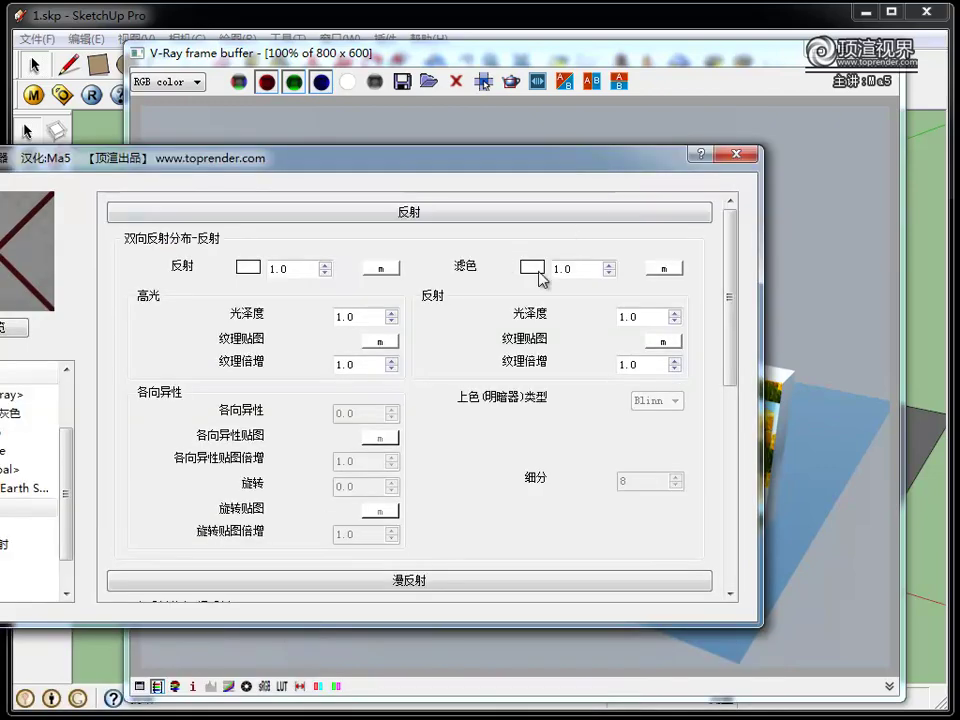
Set the floor's 滤色 reflection filter colour to red and close the material editor.
left_click(531, 268)
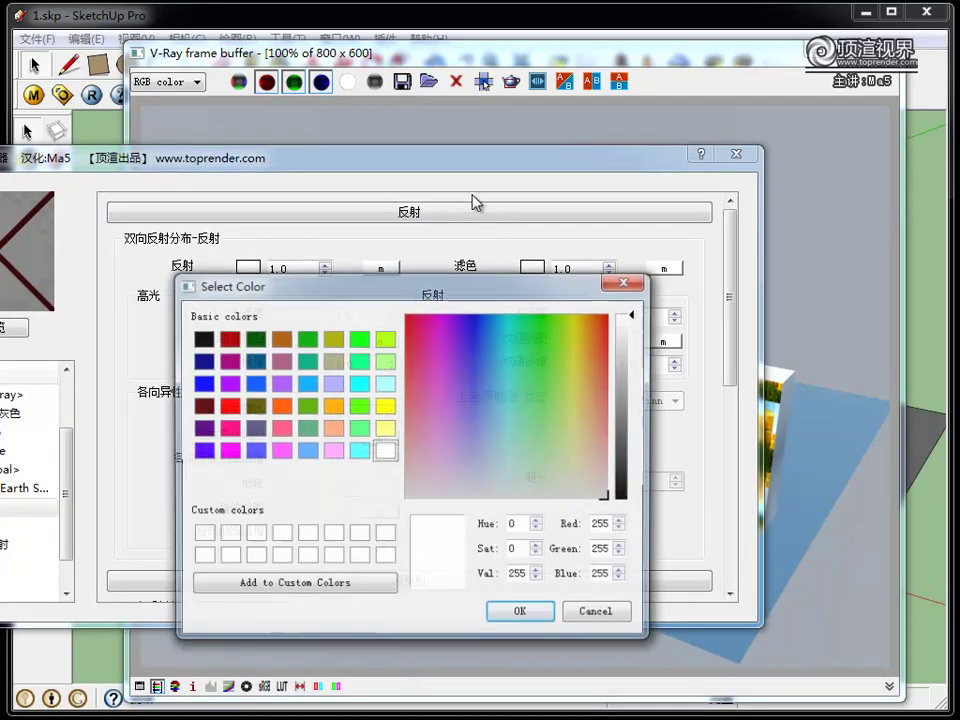
left_click(228, 405)
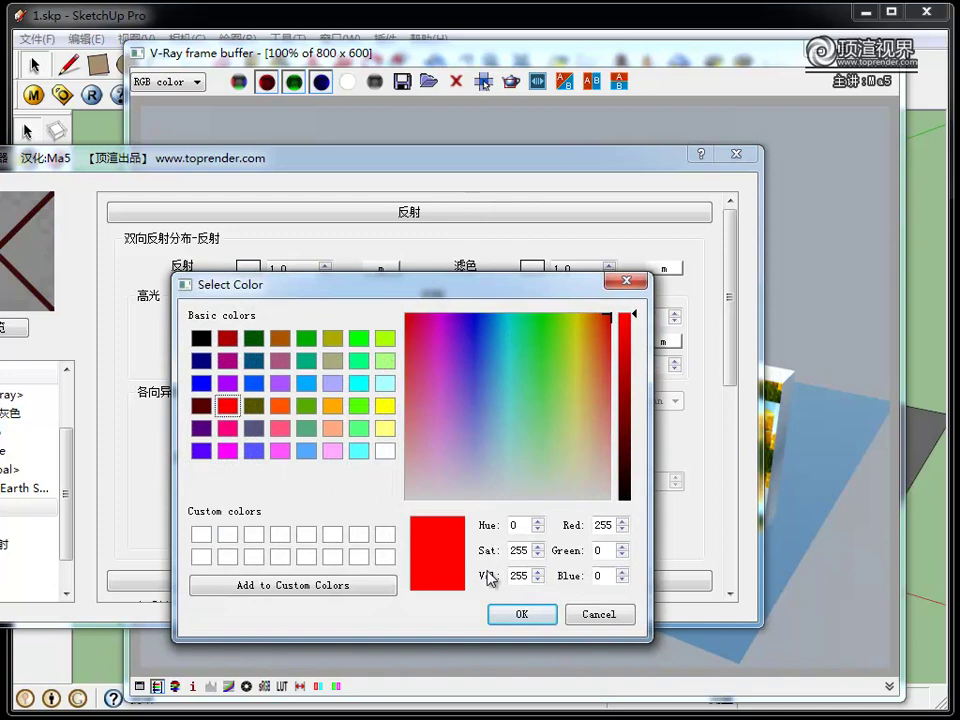
left_click(522, 614)
left_click(737, 154)
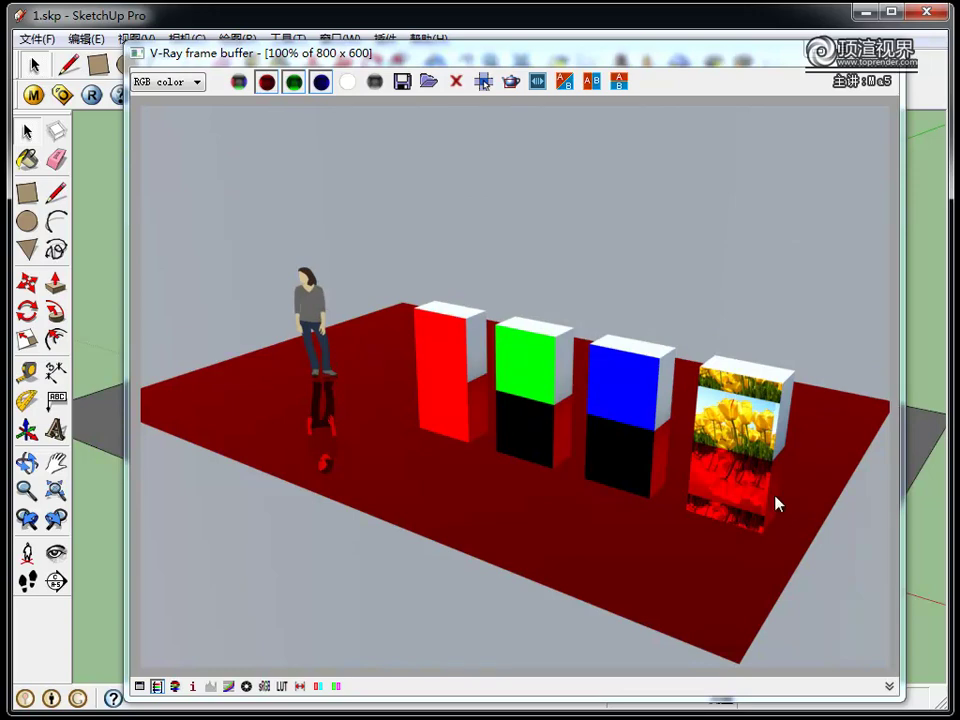
Reopen the V-Ray Material Editor positioned on the red 滤色 filter setting at 1.0.
left_click(33, 95)
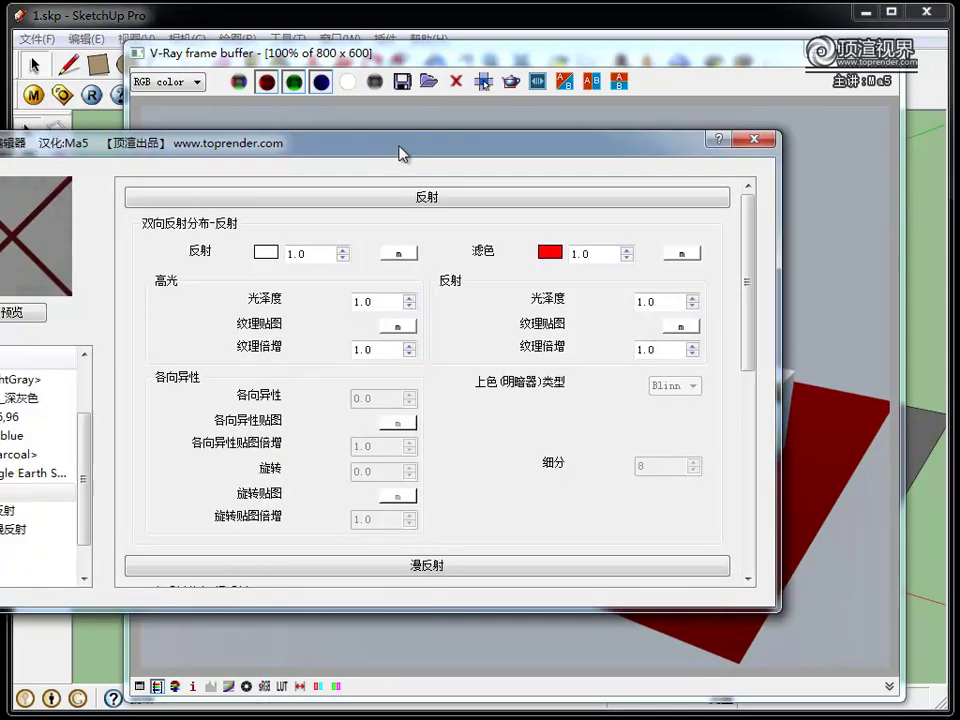
left_click_drag(364, 150, 436, 113)
left_click_drag(601, 126, 305, 613)
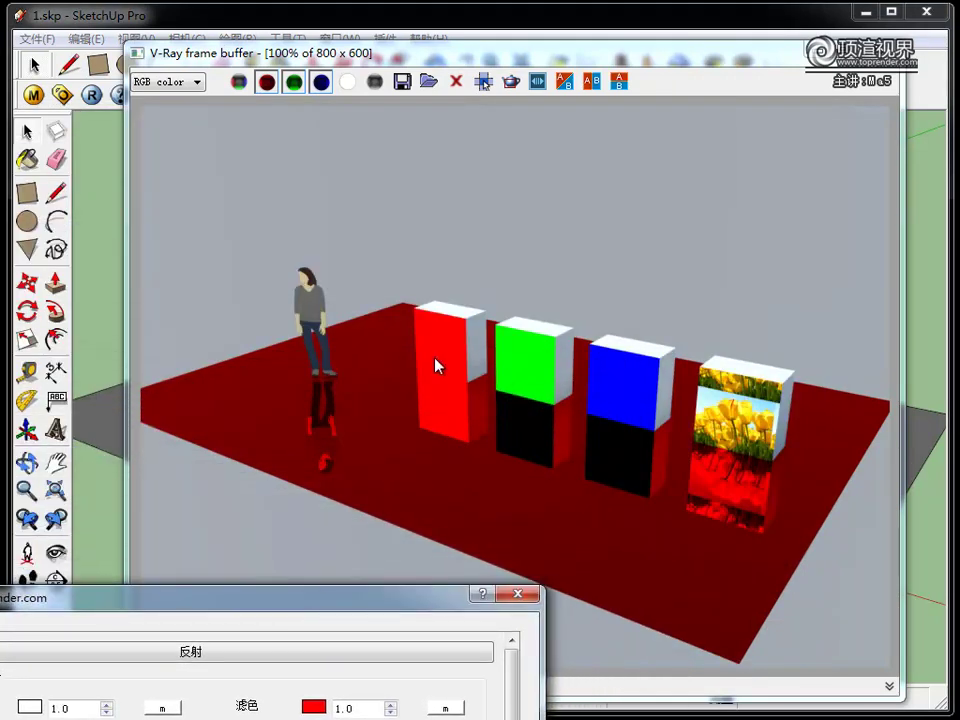
left_click_drag(324, 600, 379, 427)
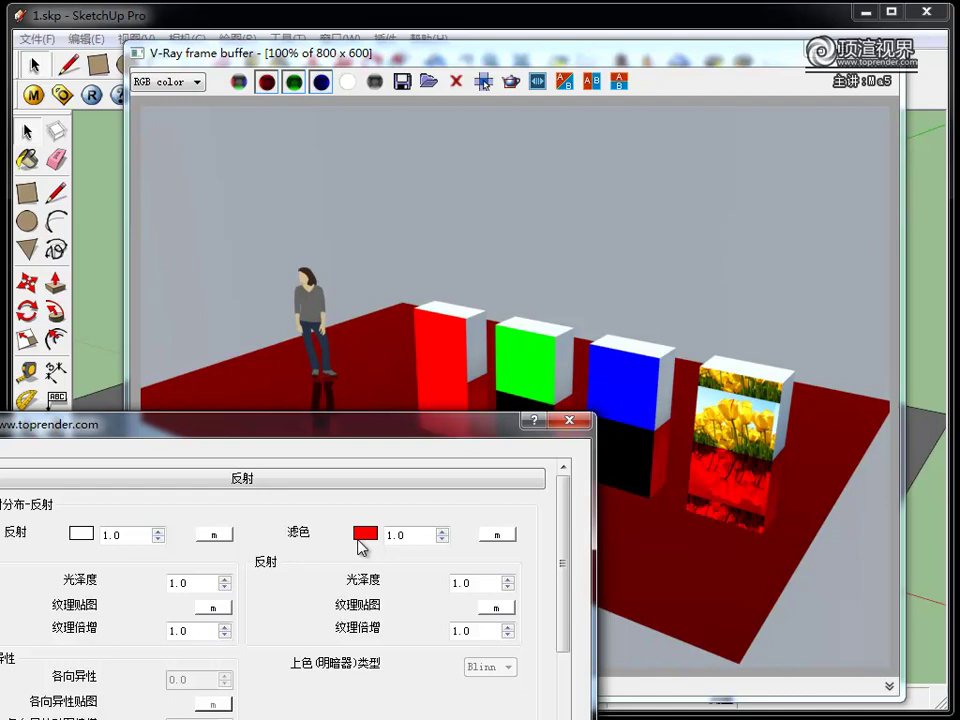
left_click_drag(377, 428, 330, 510)
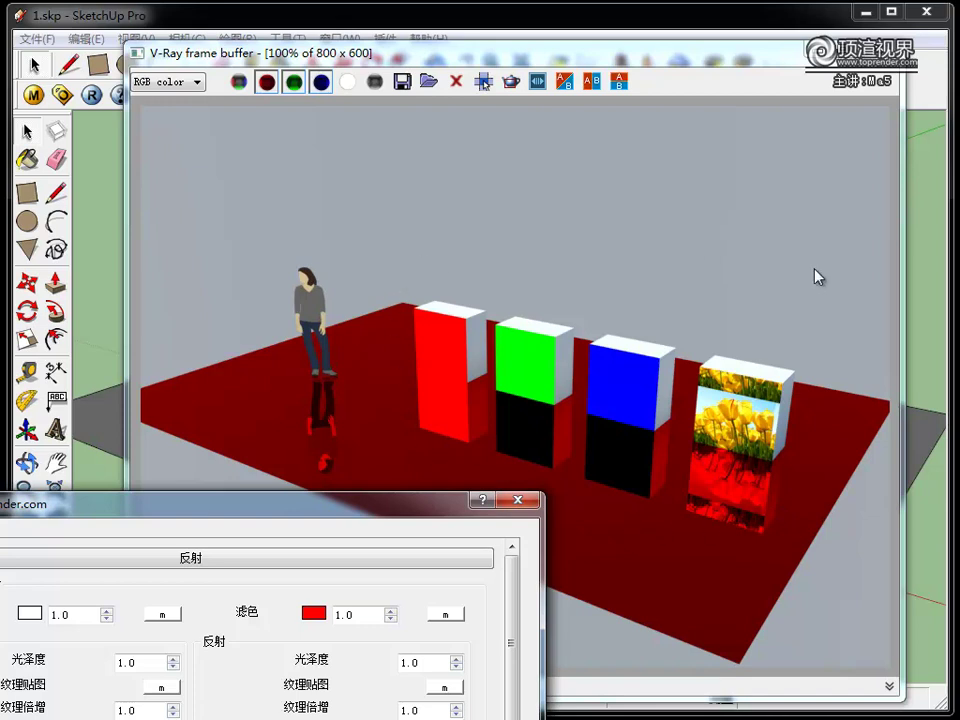
Change the 滤色 reflection filter from red to yellow, then launch a fresh V-Ray render.
mouse_move(373, 505)
left_mouse_down()
mouse_move(459, 279)
mouse_move(513, 194)
left_mouse_up()
left_click(452, 305)
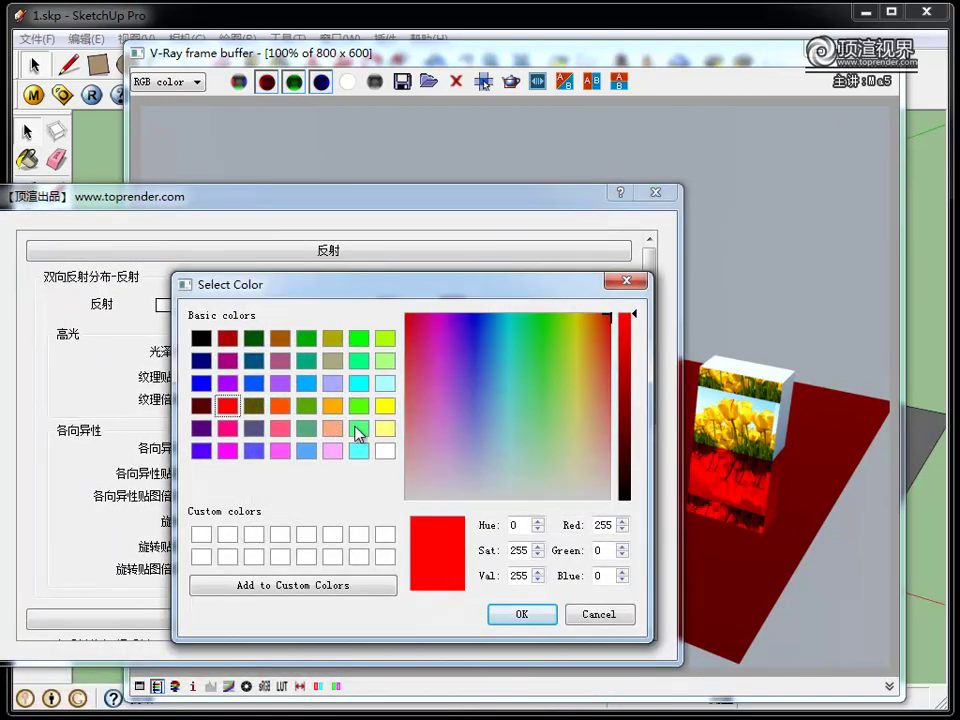
left_click(392, 412)
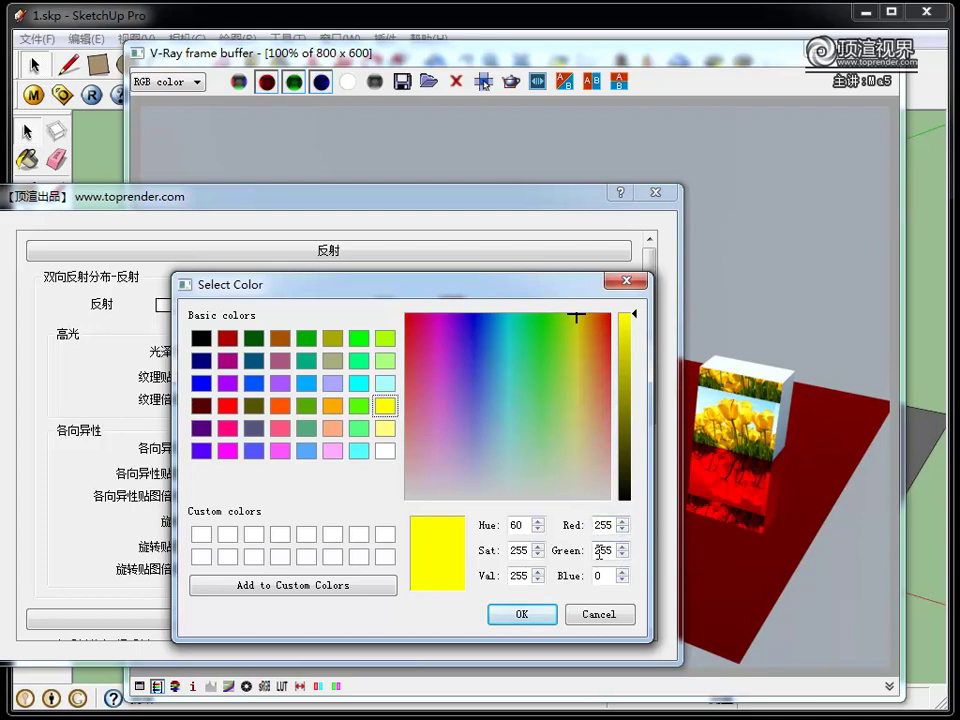
left_click_drag(518, 287, 468, 291)
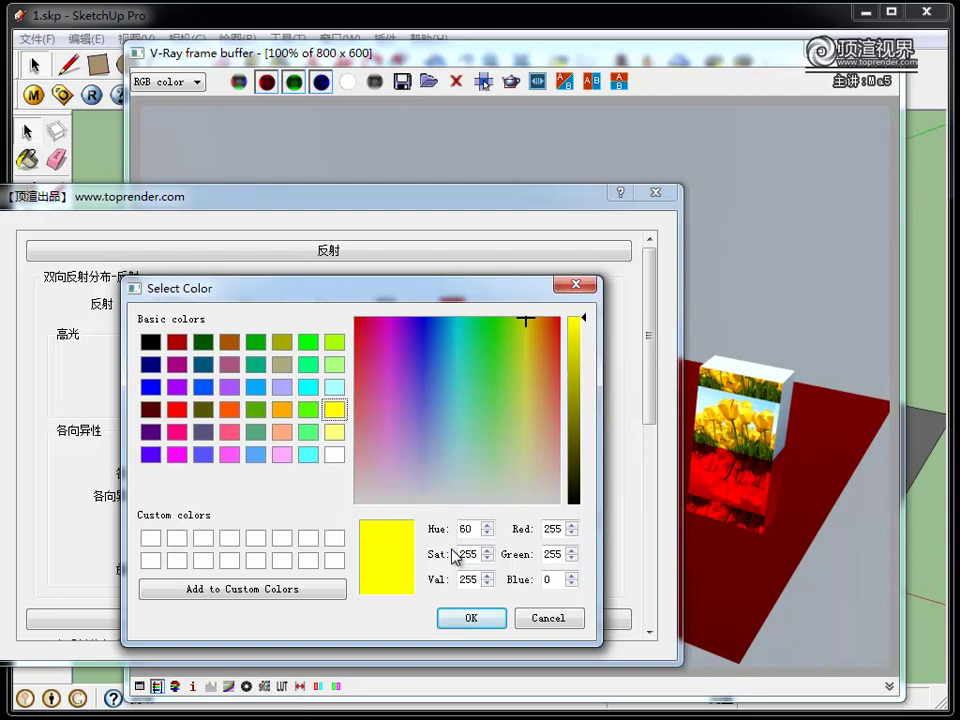
left_click(475, 619)
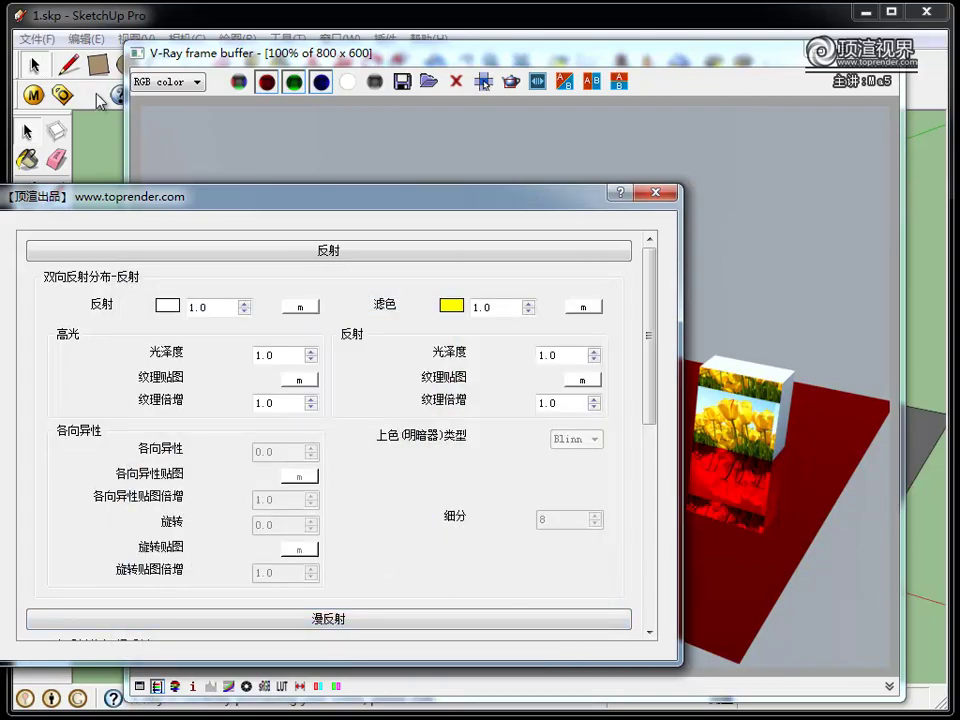
left_click(92, 94)
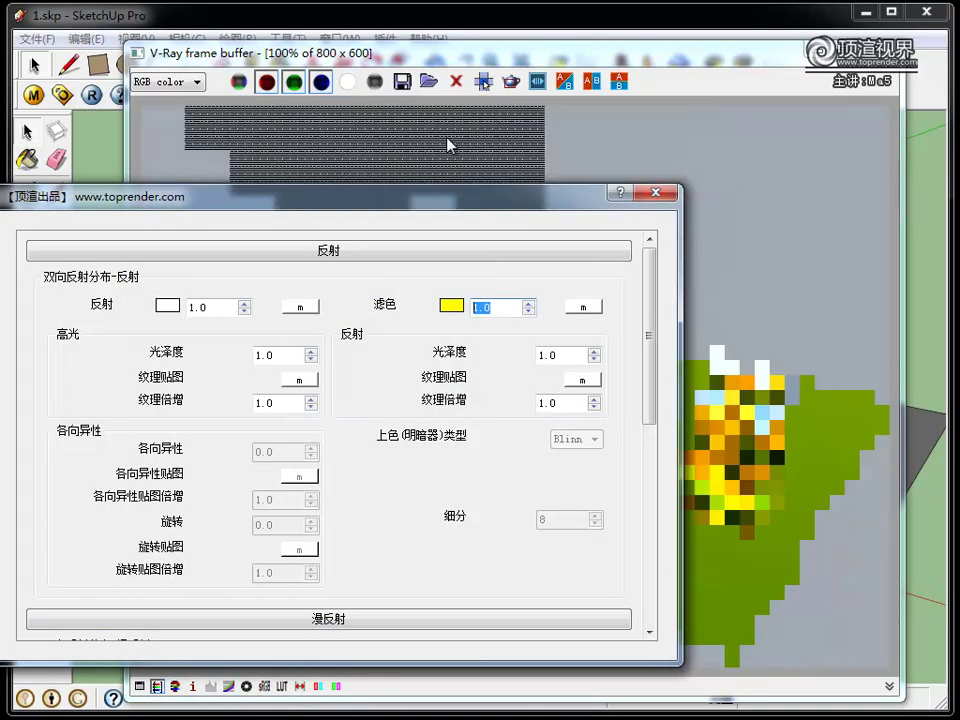
Keep the editor aside while the yellow-filter render finishes, then check and cancel the 滤色 picker.
mouse_move(493, 203)
left_mouse_down()
mouse_move(181, 303)
mouse_move(465, 490)
left_mouse_up()
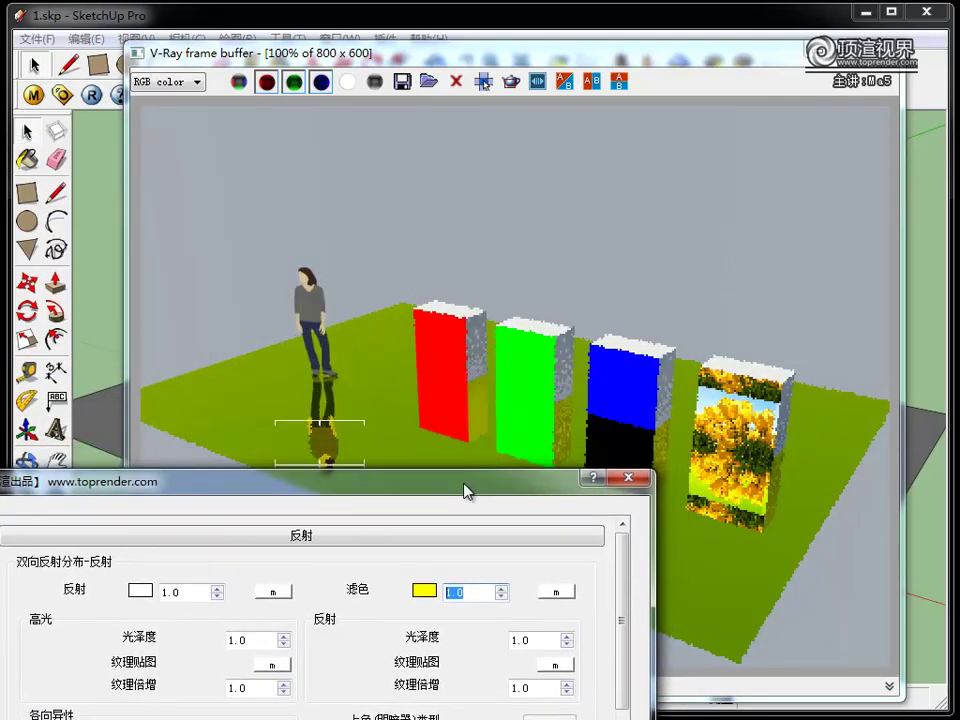
mouse_move(465, 490)
left_mouse_down()
mouse_move(178, 349)
mouse_move(177, 339)
left_mouse_up()
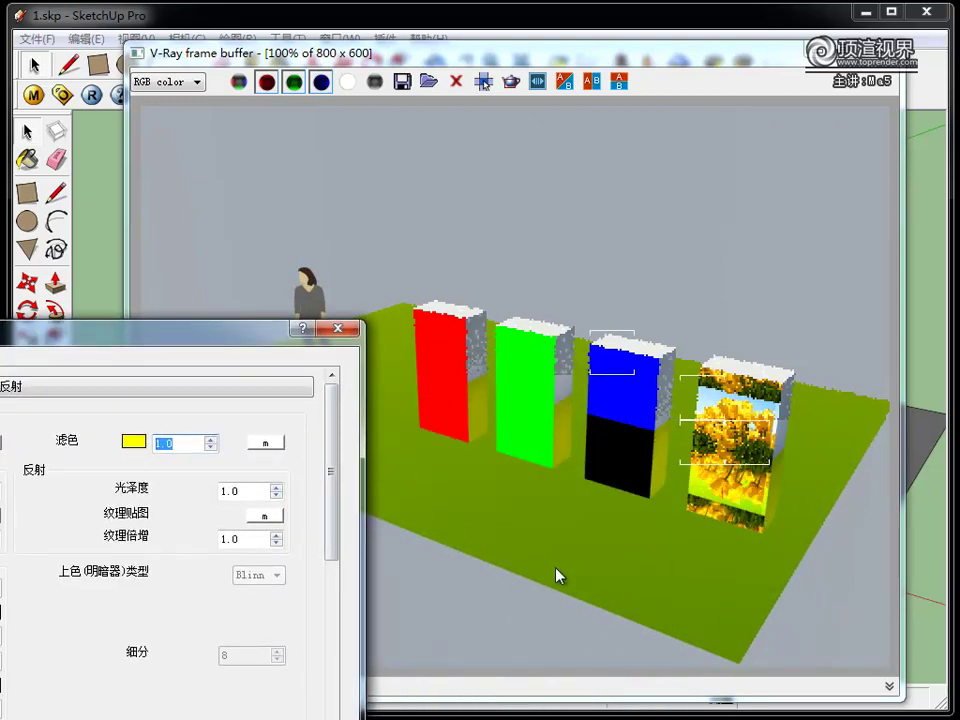
mouse_move(209, 343)
left_mouse_down()
mouse_move(300, 350)
mouse_move(341, 462)
left_mouse_up()
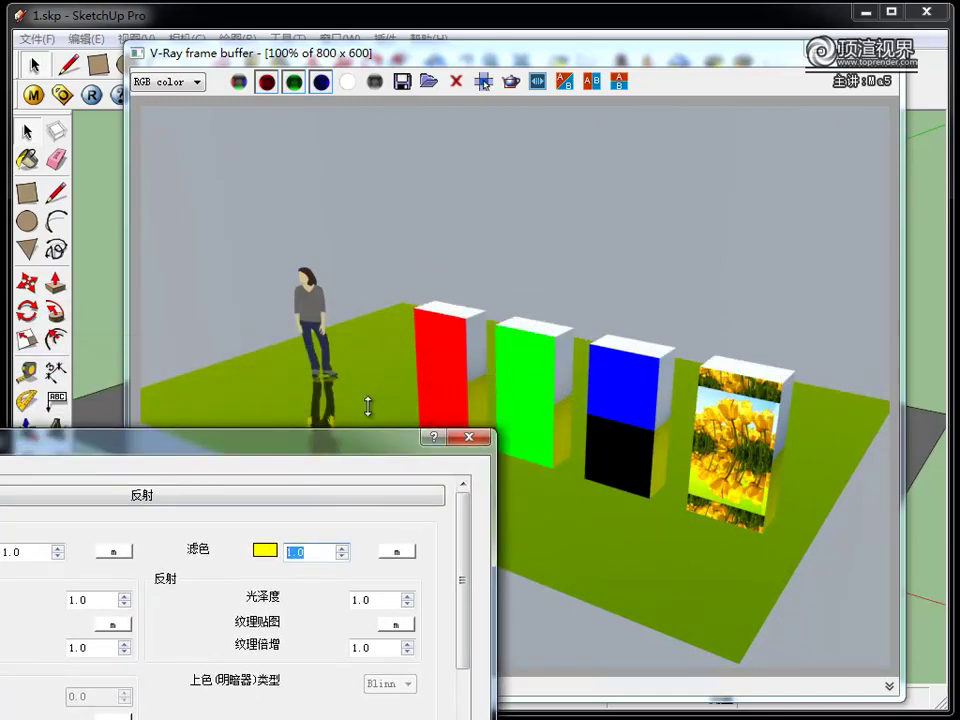
left_click_drag(350, 447, 335, 363)
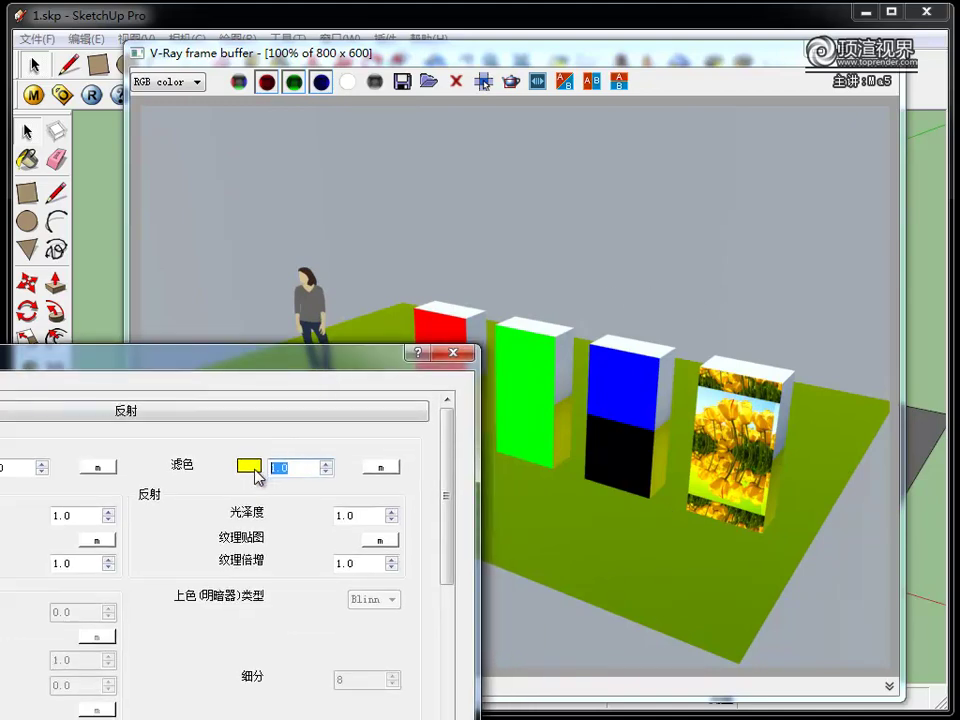
left_click(252, 466)
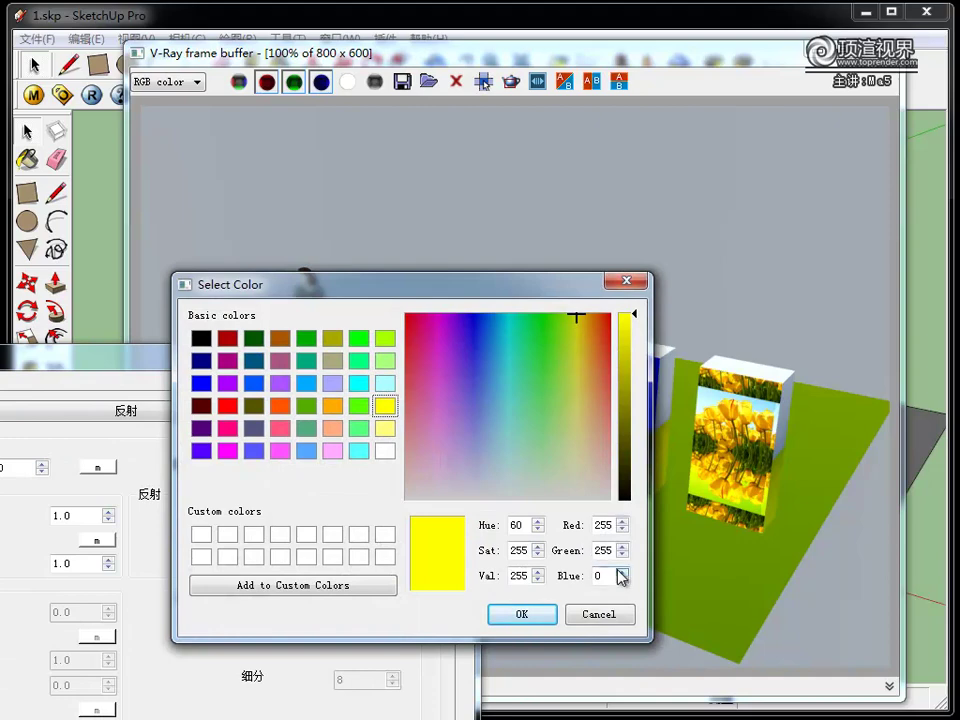
left_click(609, 615)
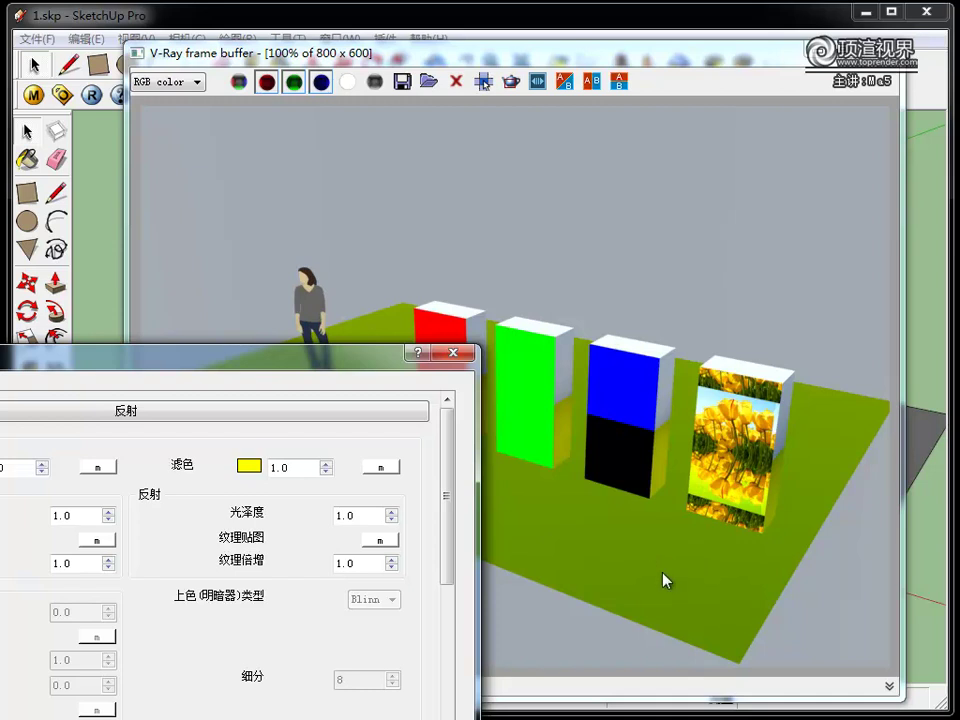
left_click_drag(323, 358, 420, 483)
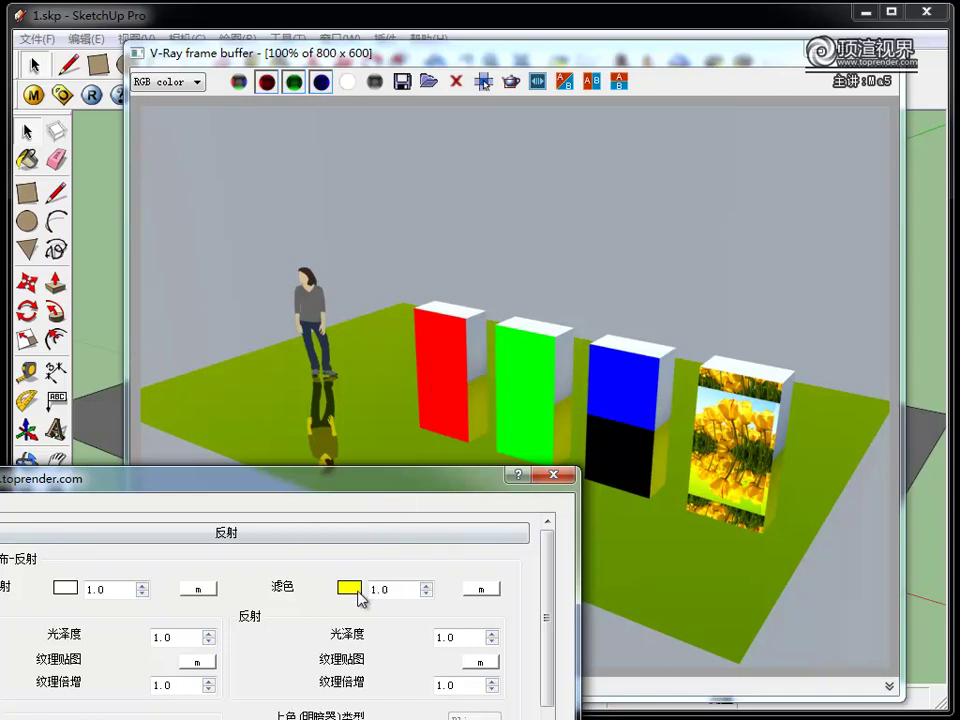
left_click(350, 587)
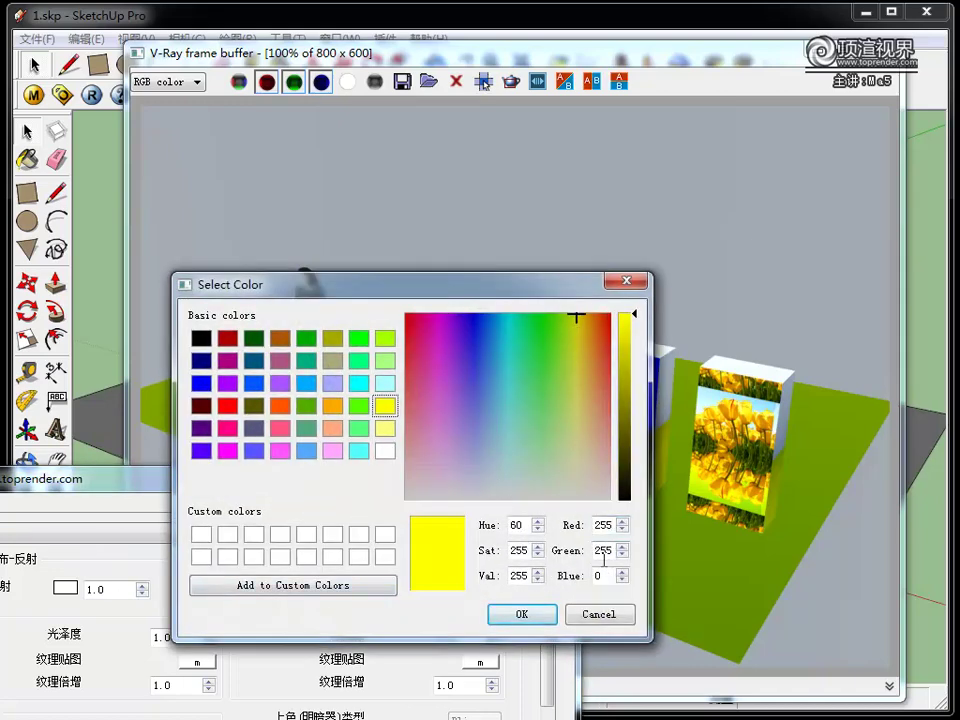
left_click(612, 615)
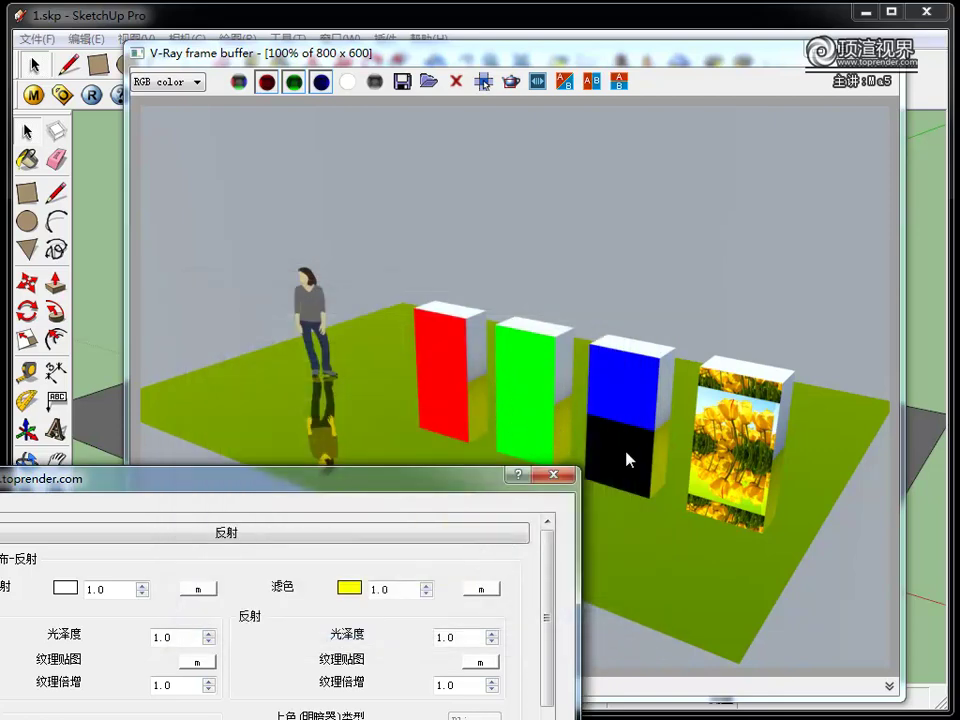
left_click(350, 588)
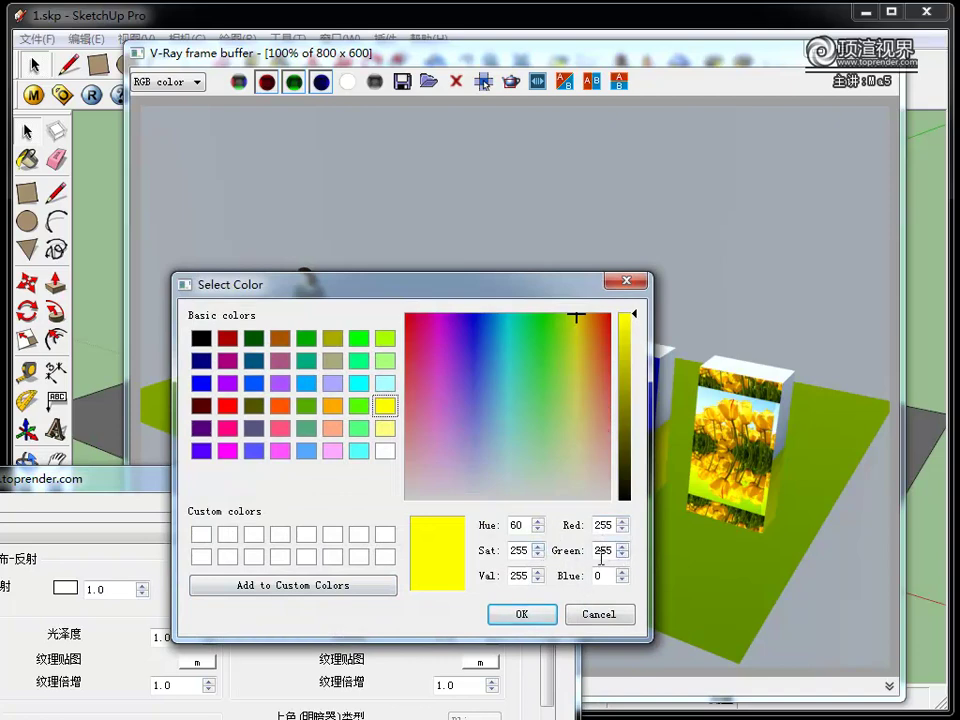
left_click(605, 616)
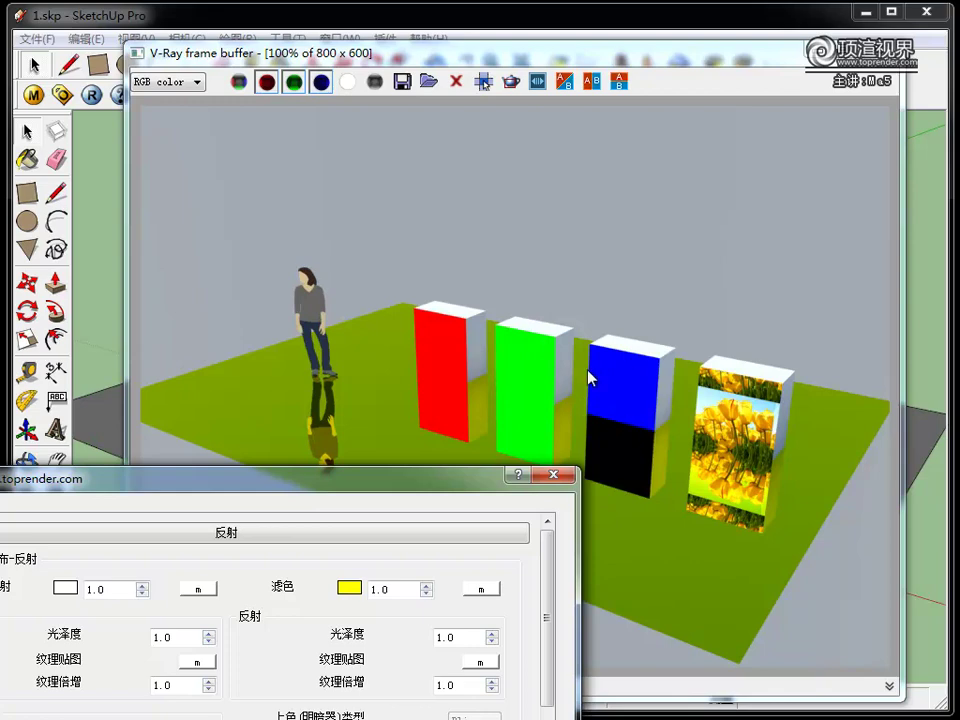
left_click(485, 589)
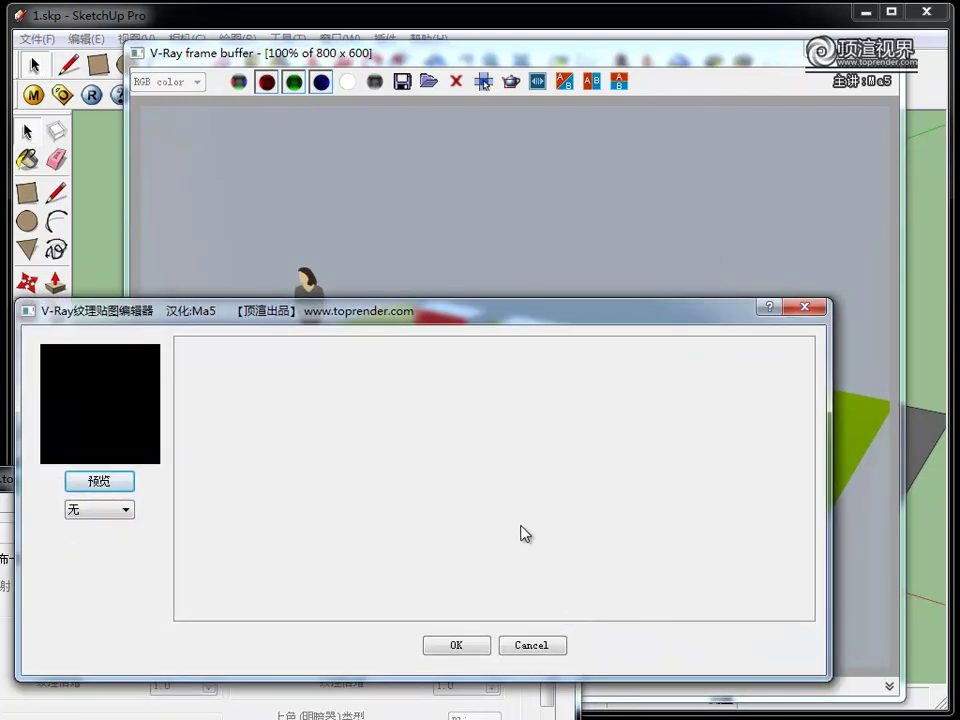
left_click(560, 642)
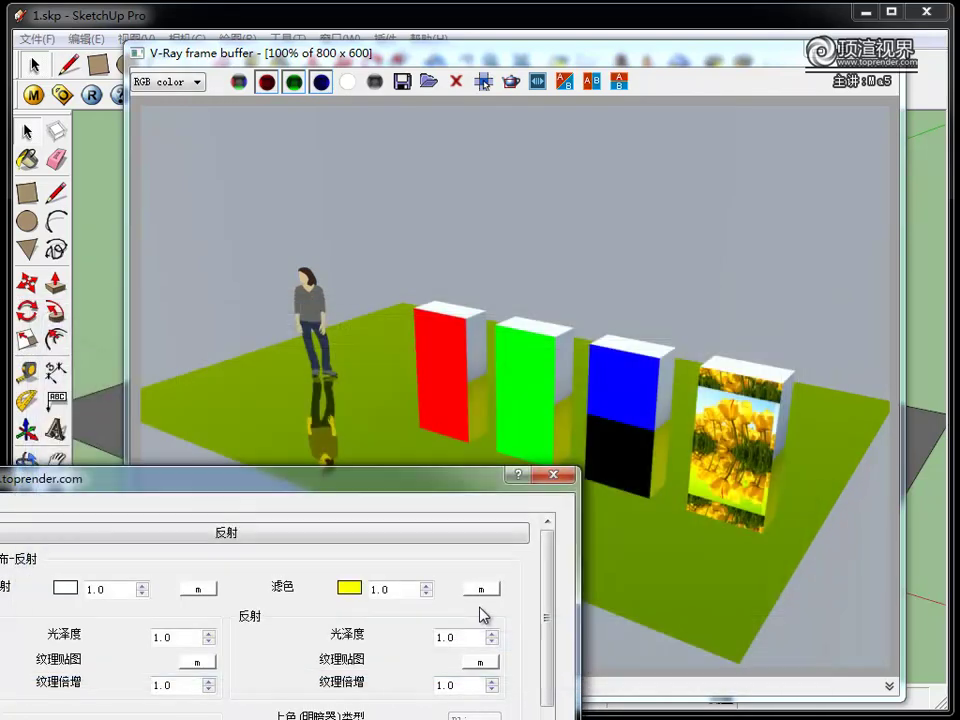
left_click(352, 588)
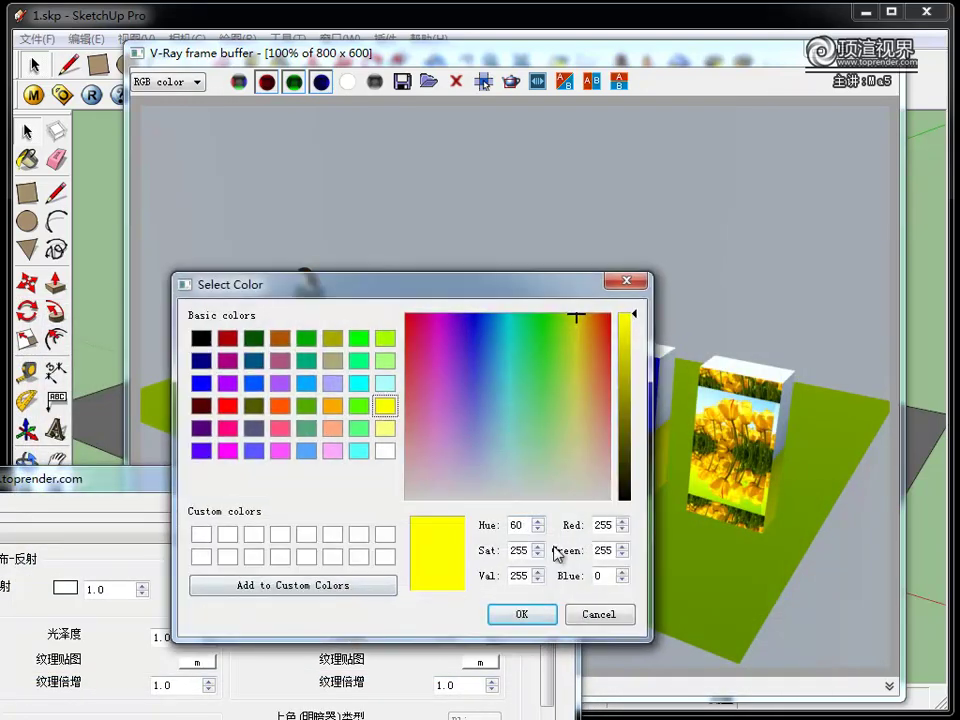
left_click(599, 614)
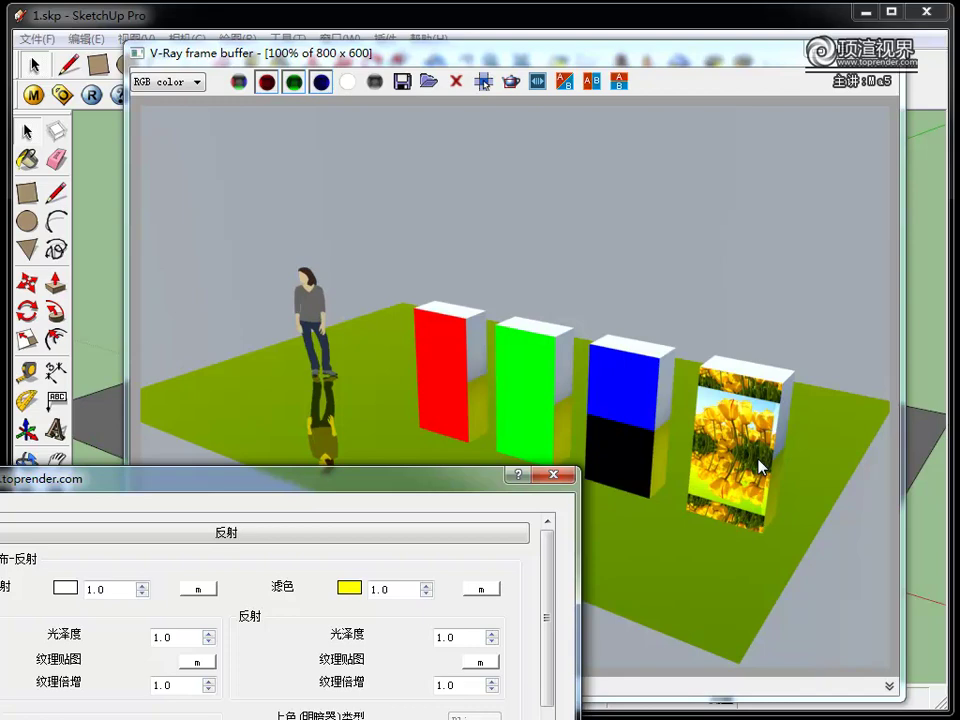
Switch the 滤色 filter colour to orange and close the material editor to re-render.
left_click_drag(407, 476, 452, 207)
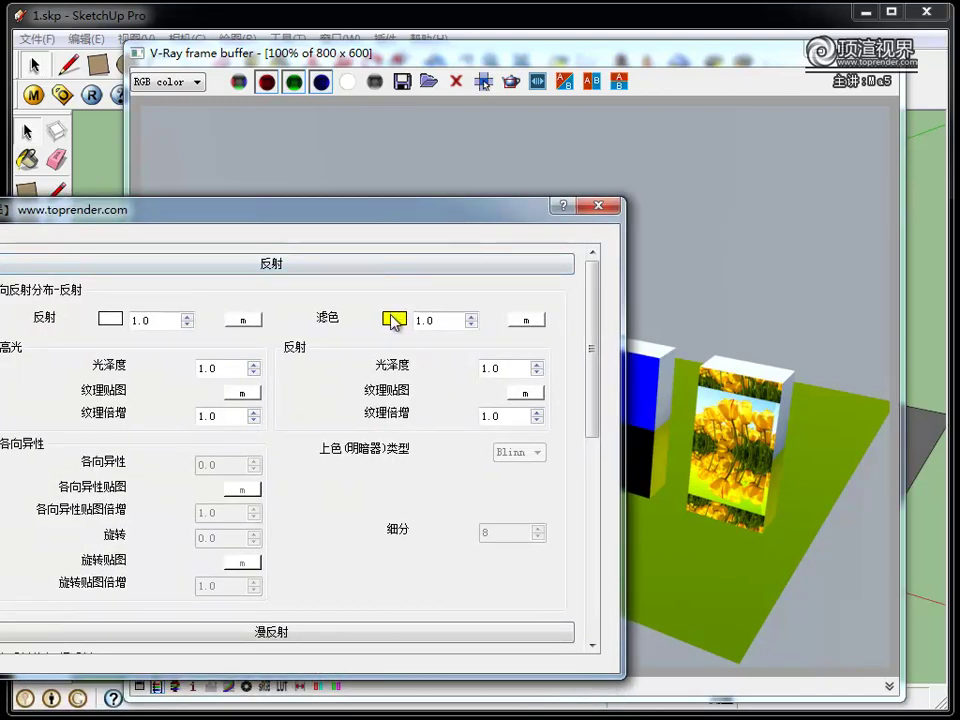
left_click(394, 320)
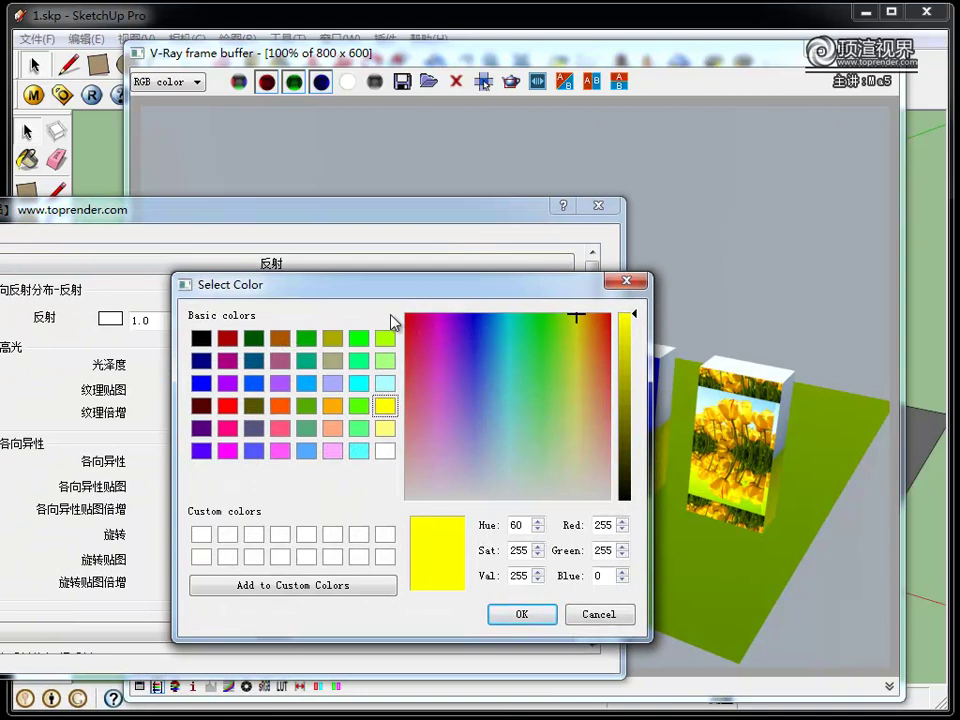
mouse_move(418, 289)
left_mouse_down()
mouse_move(667, 382)
mouse_move(604, 353)
left_mouse_up()
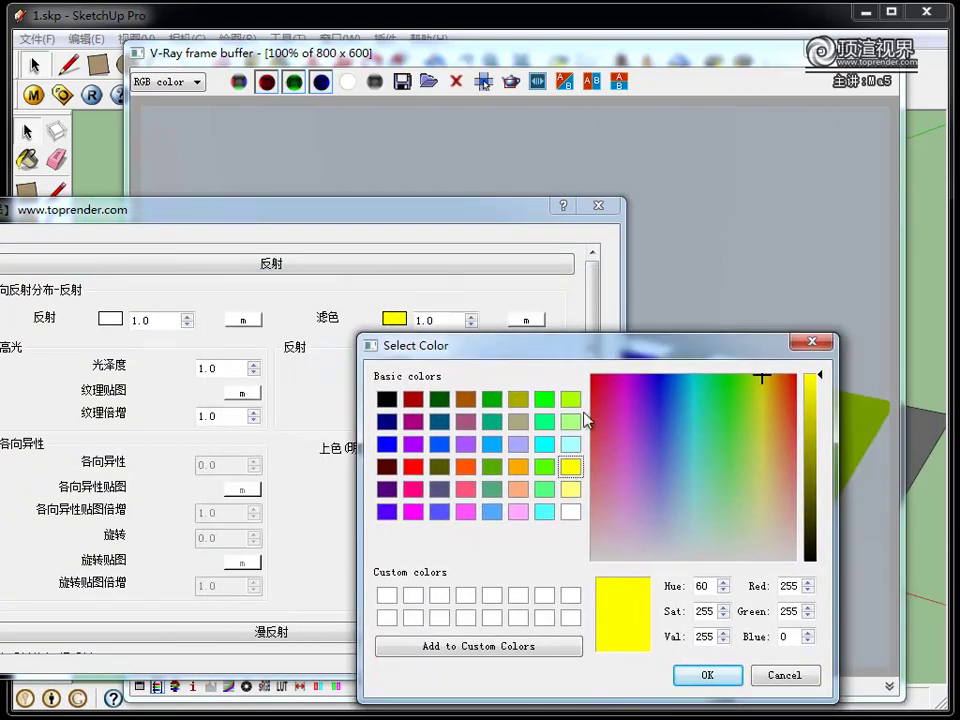
left_click(518, 466)
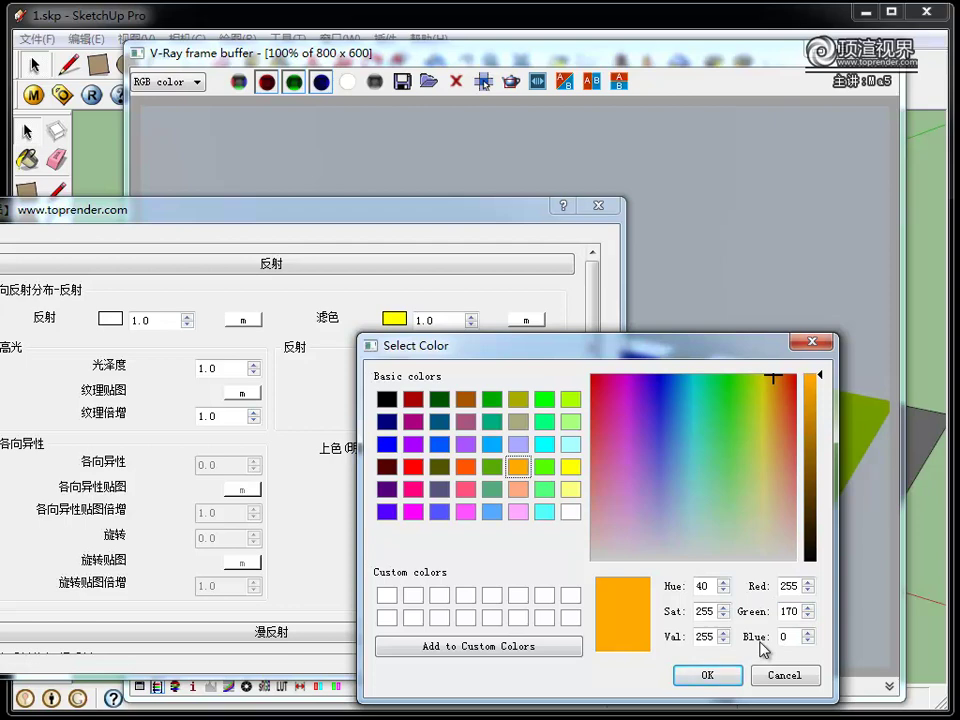
left_click(711, 676)
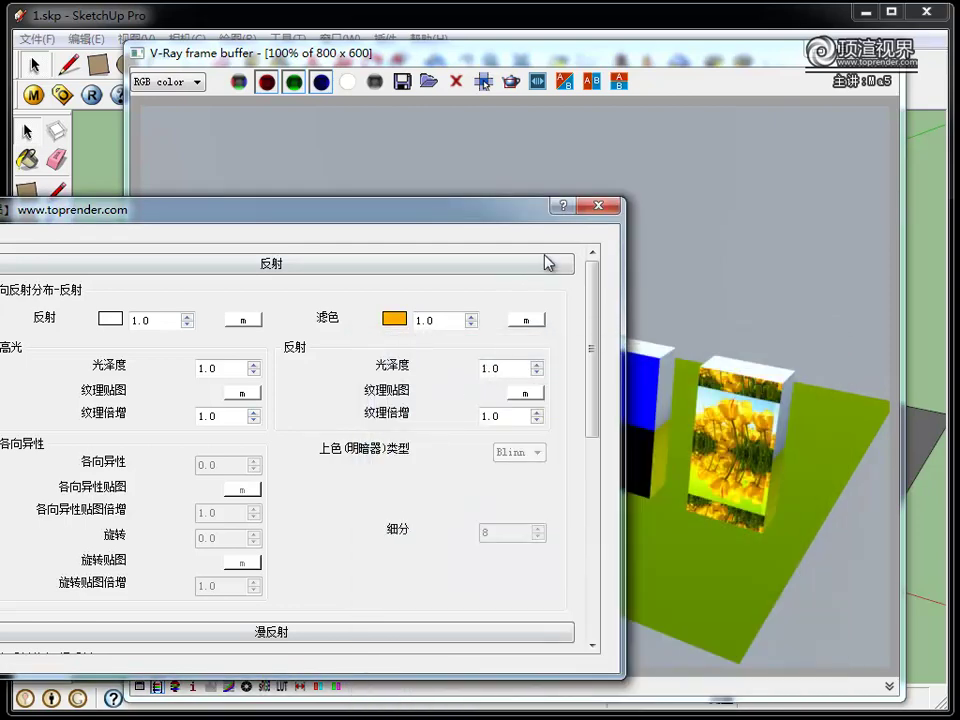
left_click(600, 206)
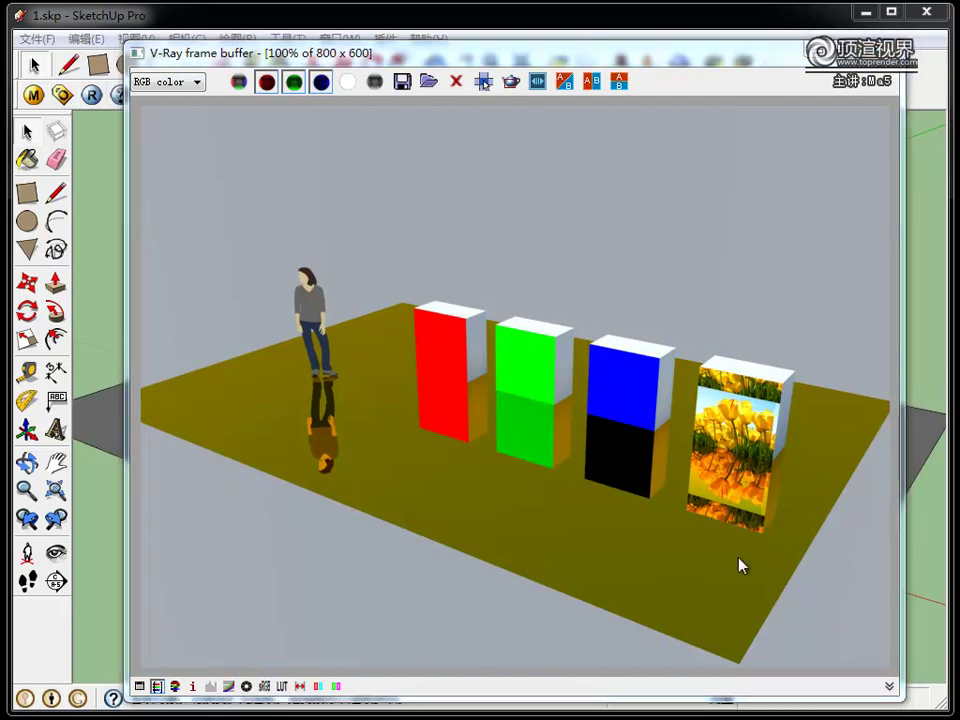
Reopen the V-Ray Material Editor on the floor's reflection layer showing the orange filter.
left_click(33, 95)
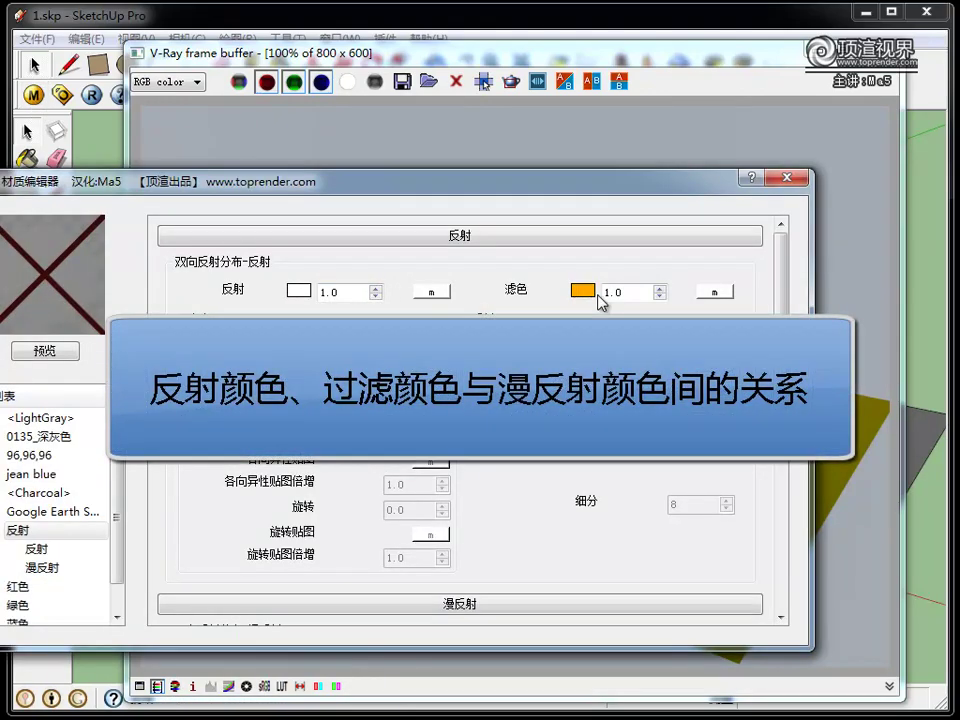
Set the 反射 layer's reflection colour to red.
scroll(355, 465, "down", 3)
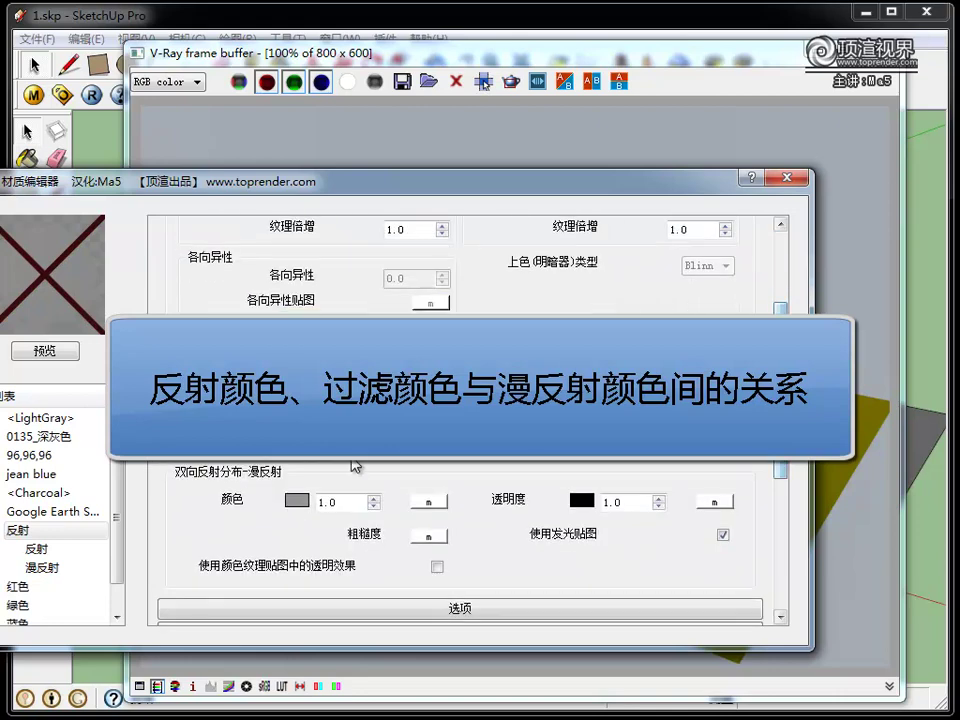
left_click_drag(546, 193, 565, 183)
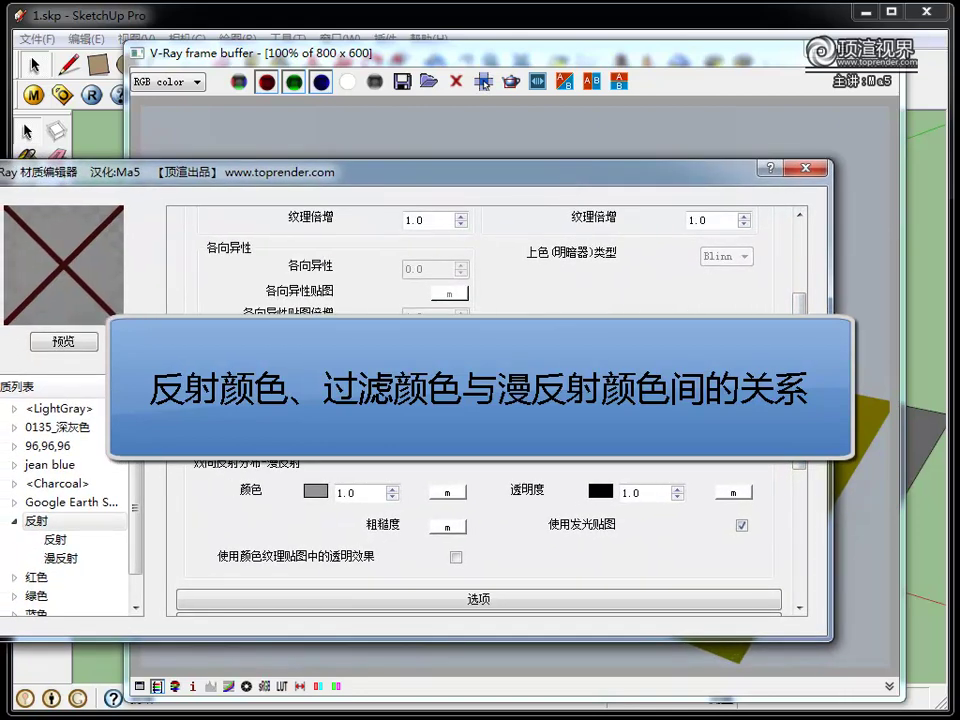
scroll(648, 410, "up", 2)
scroll(648, 410, "up", 1)
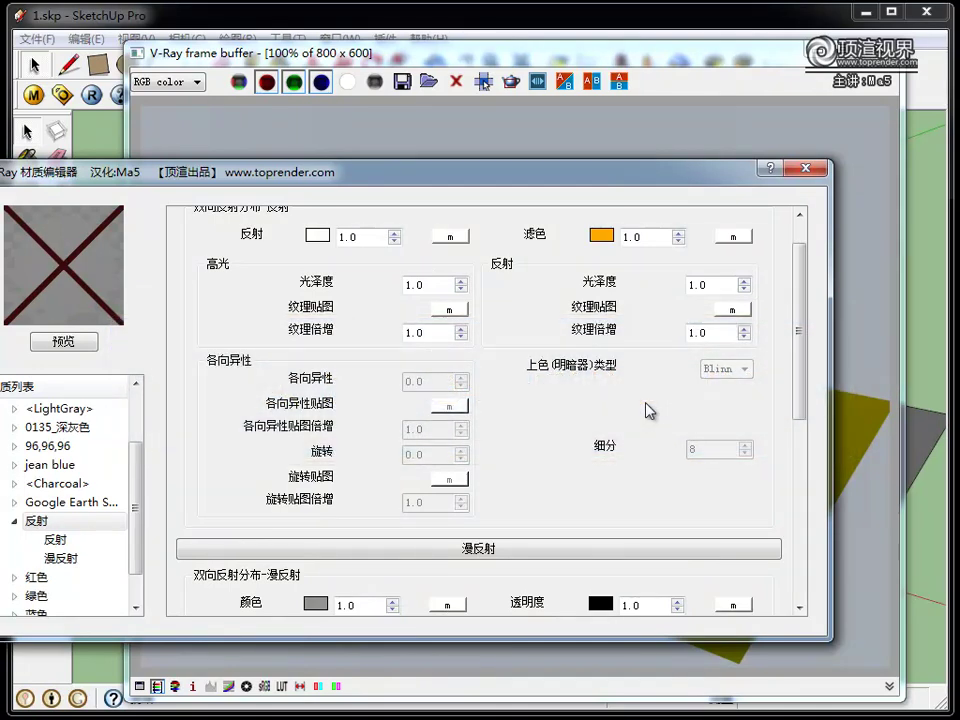
left_click(315, 236)
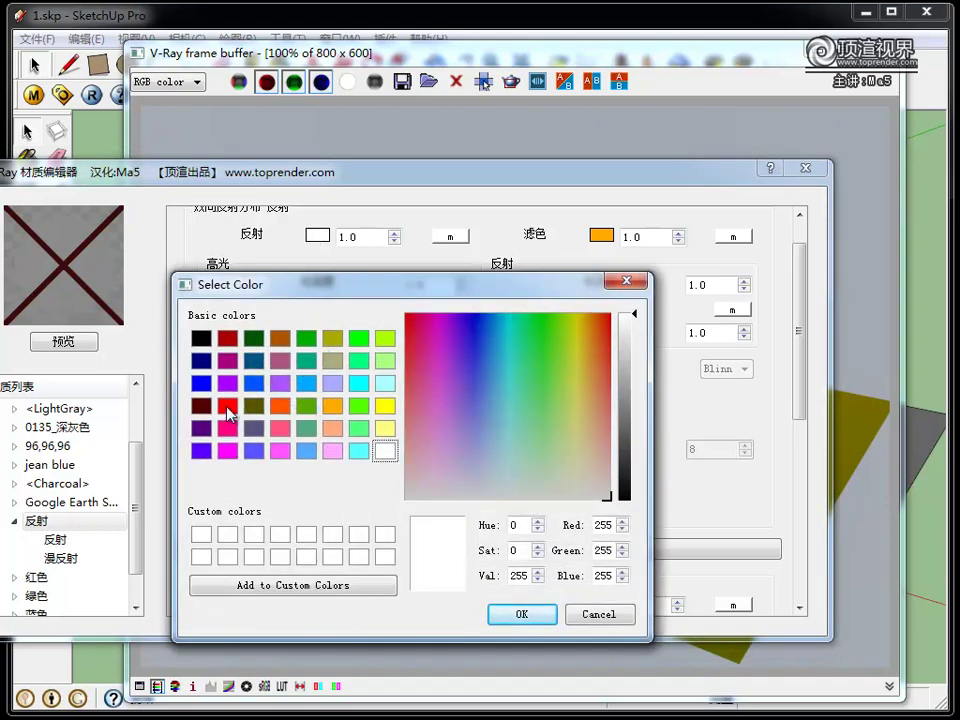
left_click(228, 406)
left_click(518, 614)
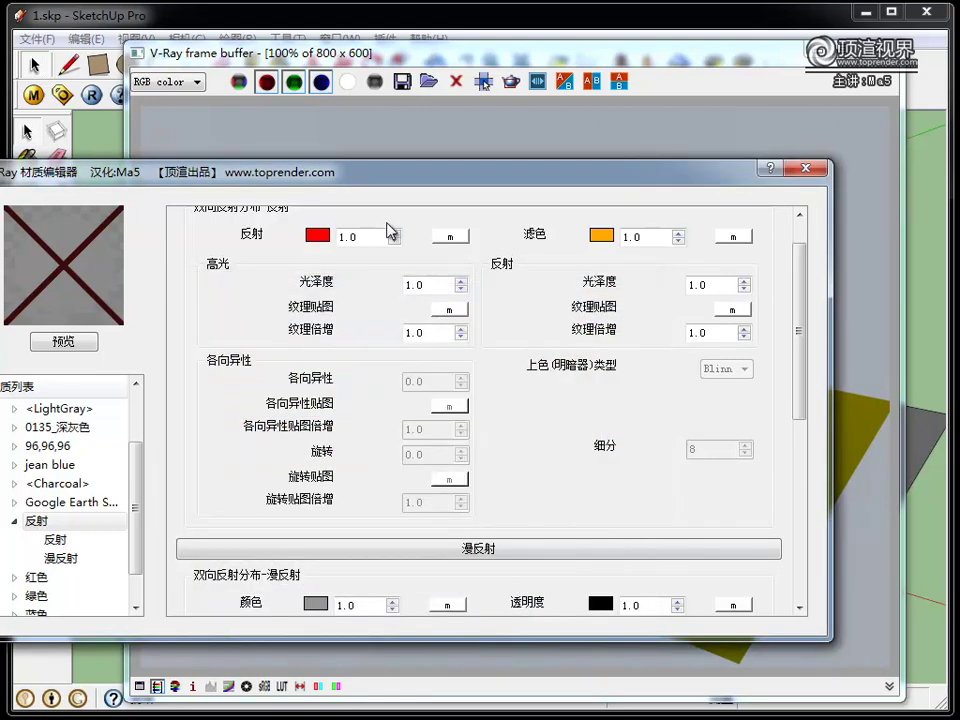
Set the 滤色 reflection filter colour to red (255, 0, 0), replacing orange.
mouse_move(385, 176)
left_mouse_down()
mouse_move(370, 148)
mouse_move(407, 130)
left_mouse_up()
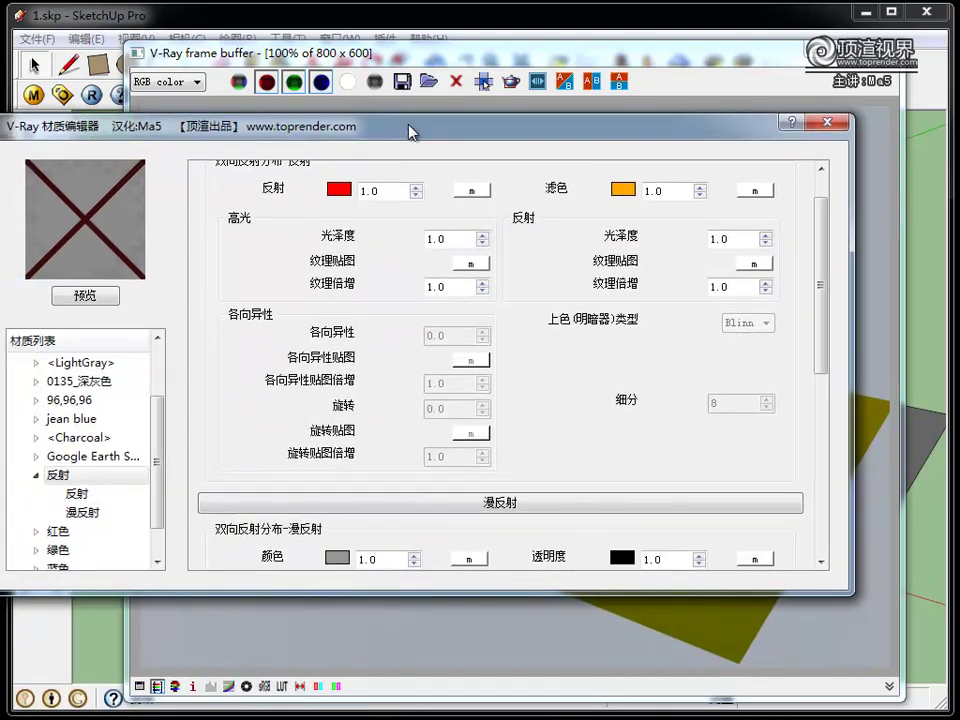
left_click(624, 192)
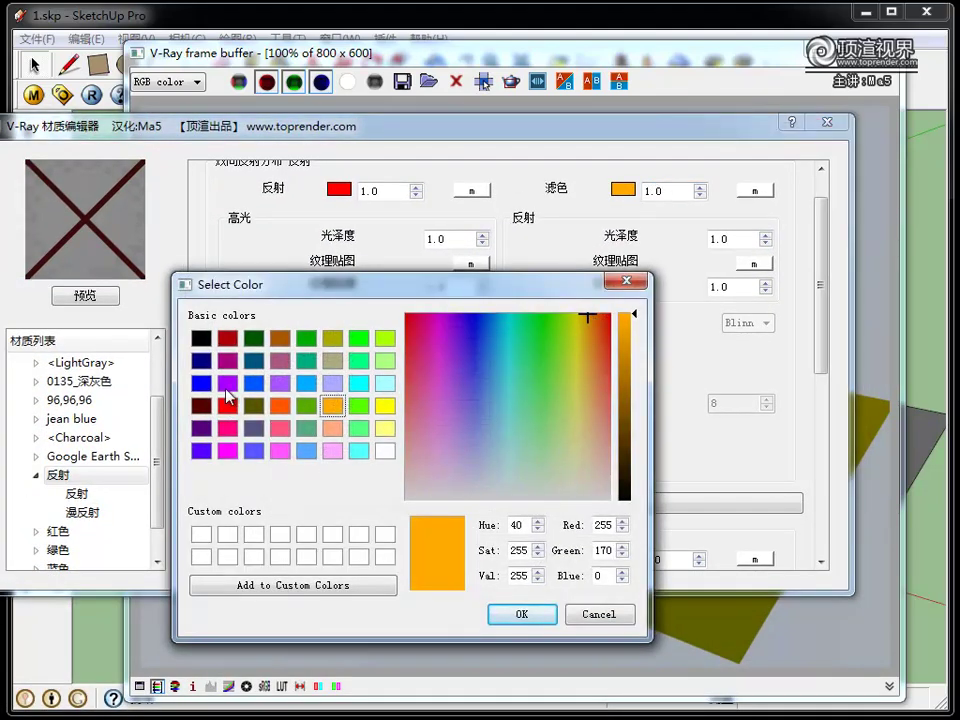
left_click(228, 405)
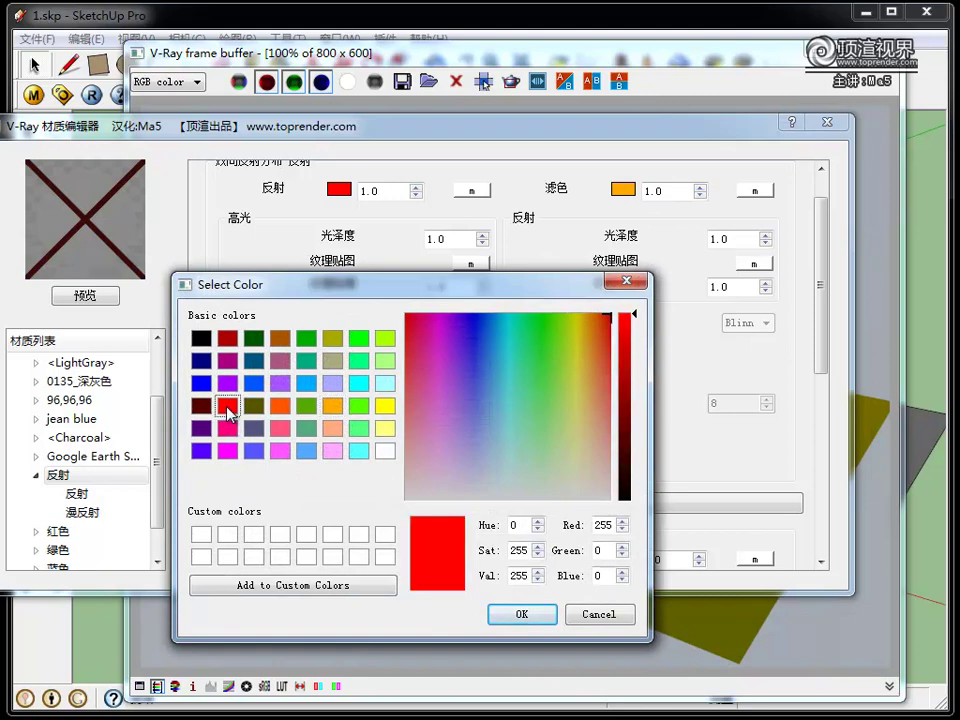
left_click(521, 614)
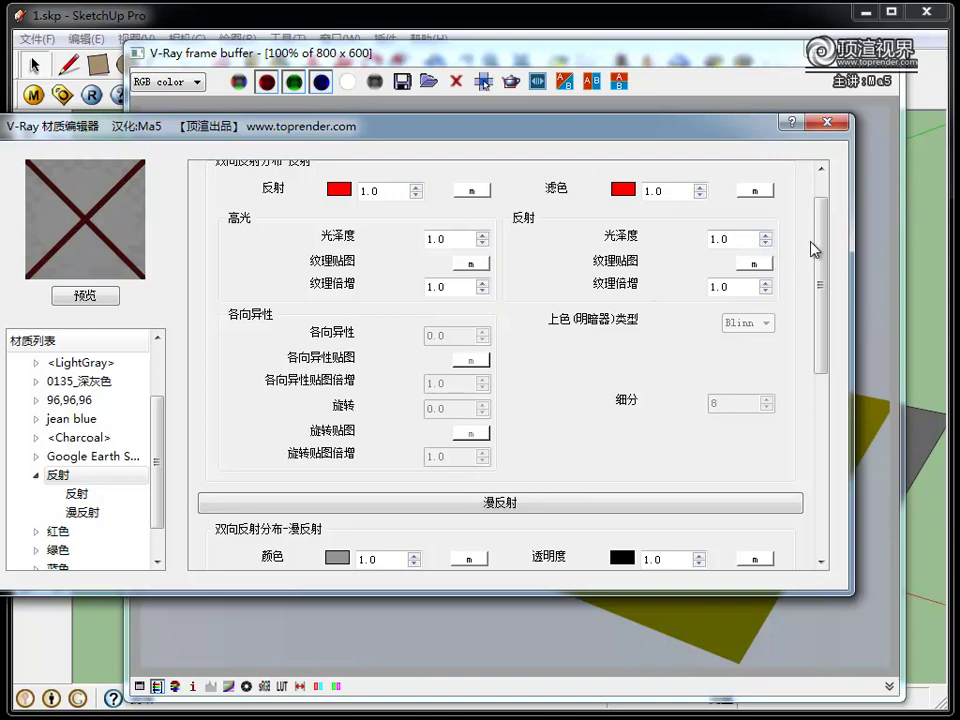
Set the 漫反射 diffuse colour to black.
scroll(814, 249, "down", 5)
left_click(337, 361)
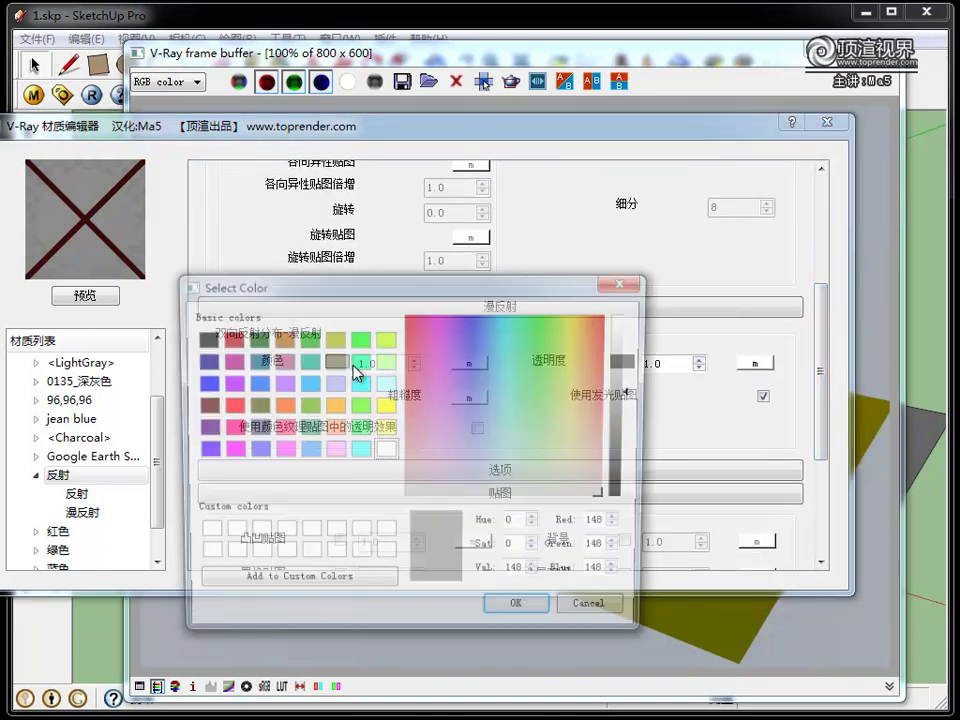
left_click(201, 338)
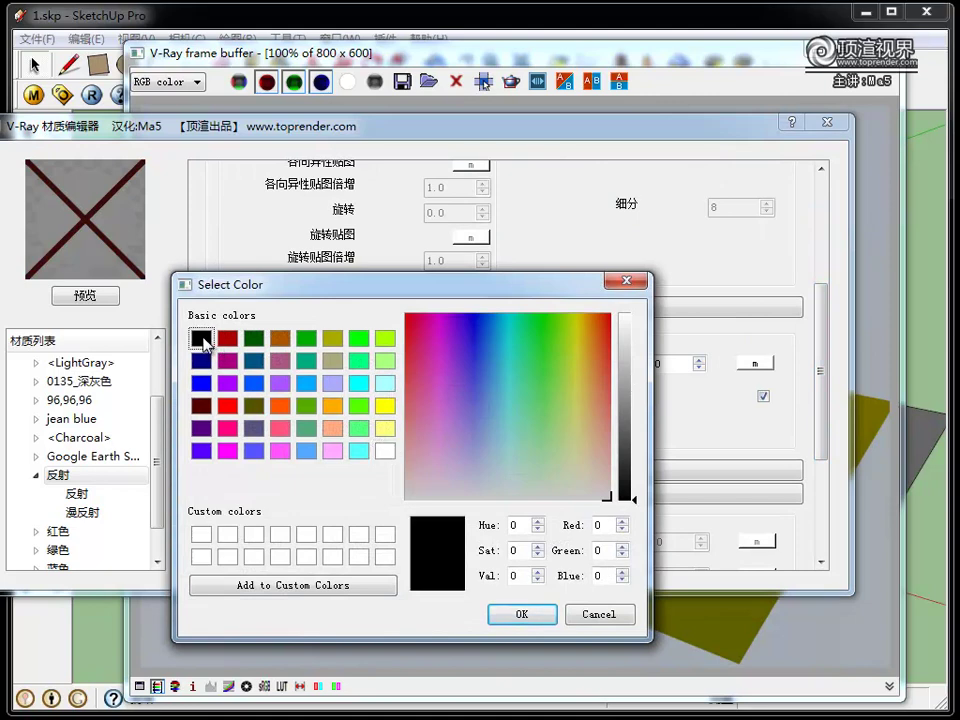
left_click(524, 617)
Set the 滤色 reflection filter colour to white, keeping the red reflection colour.
scroll(654, 375, "up", 6)
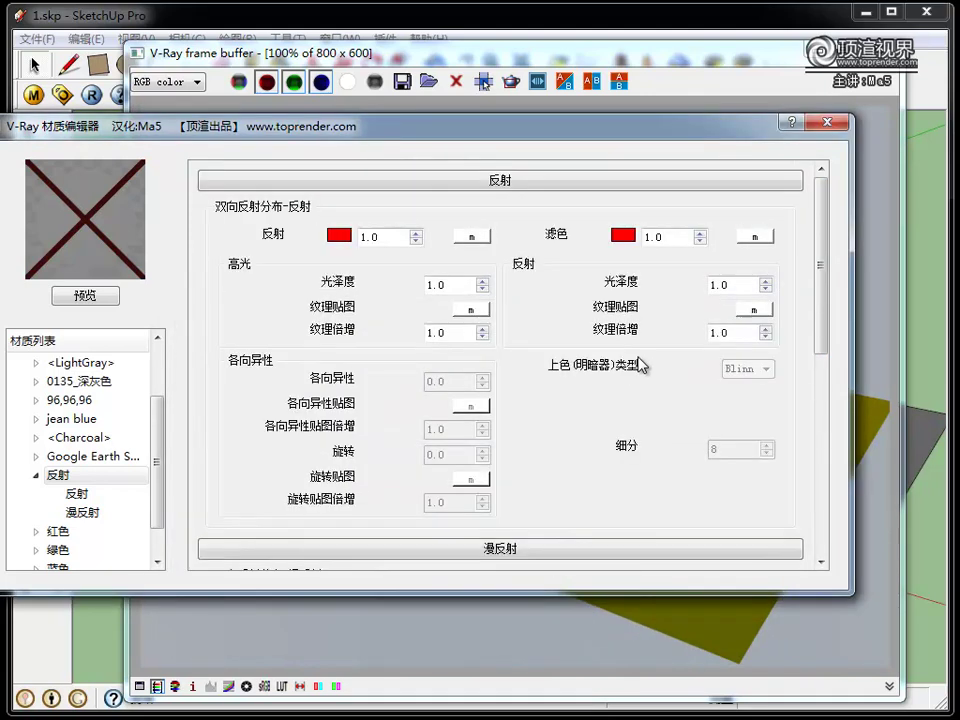
left_click(622, 236)
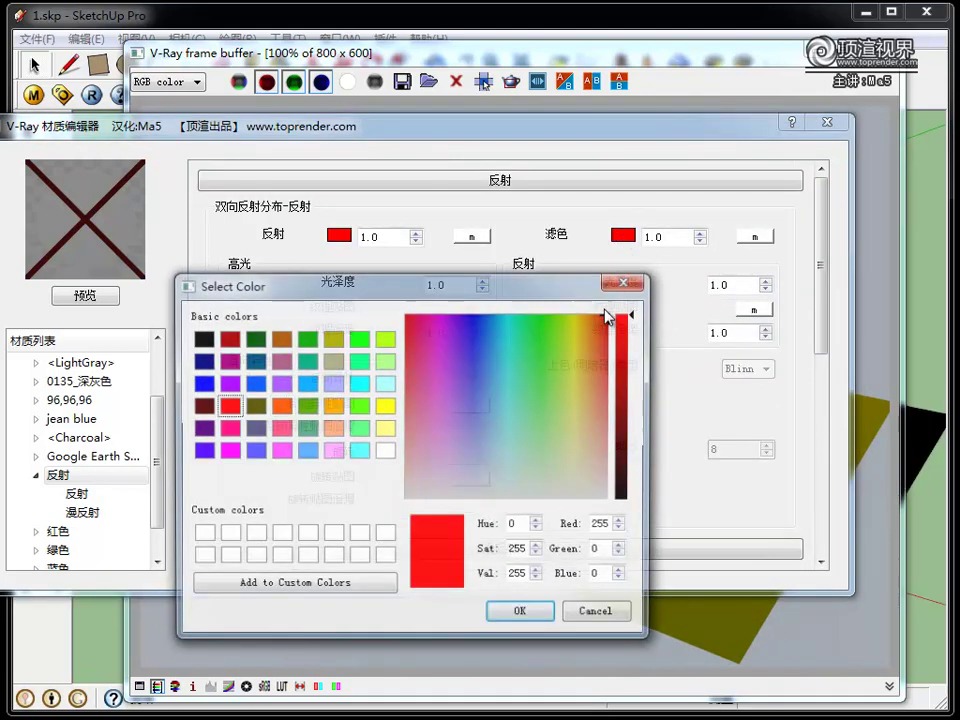
left_click(383, 452)
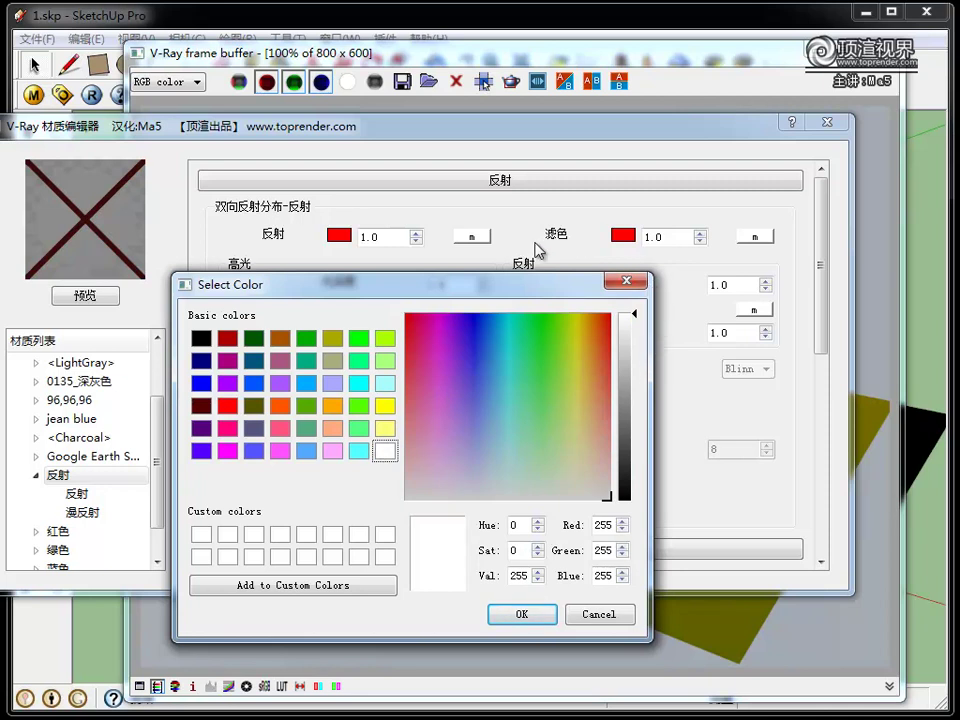
left_click(521, 614)
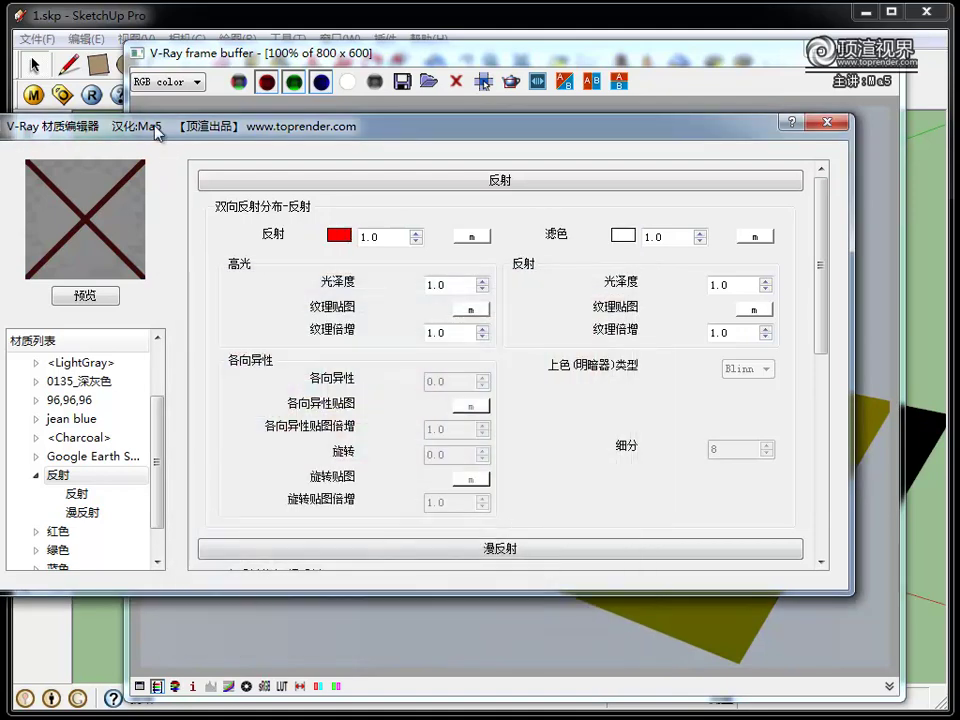
left_click_drag(150, 125, 147, 233)
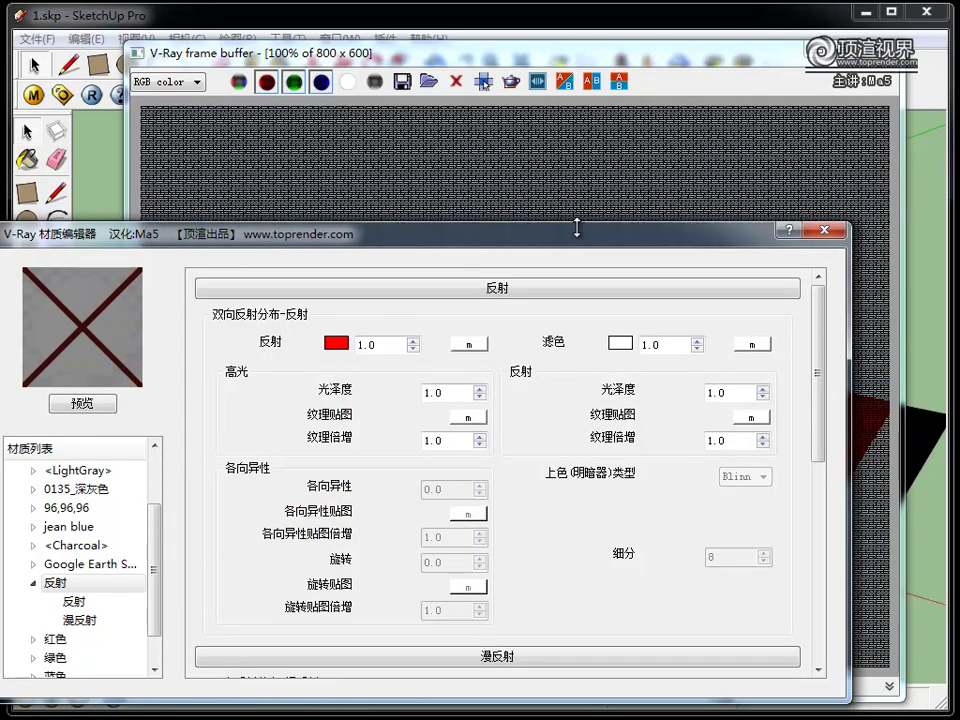
Check the finished render's dark red floor reflections, then bring the material editor back.
left_click_drag(563, 240, 459, 293)
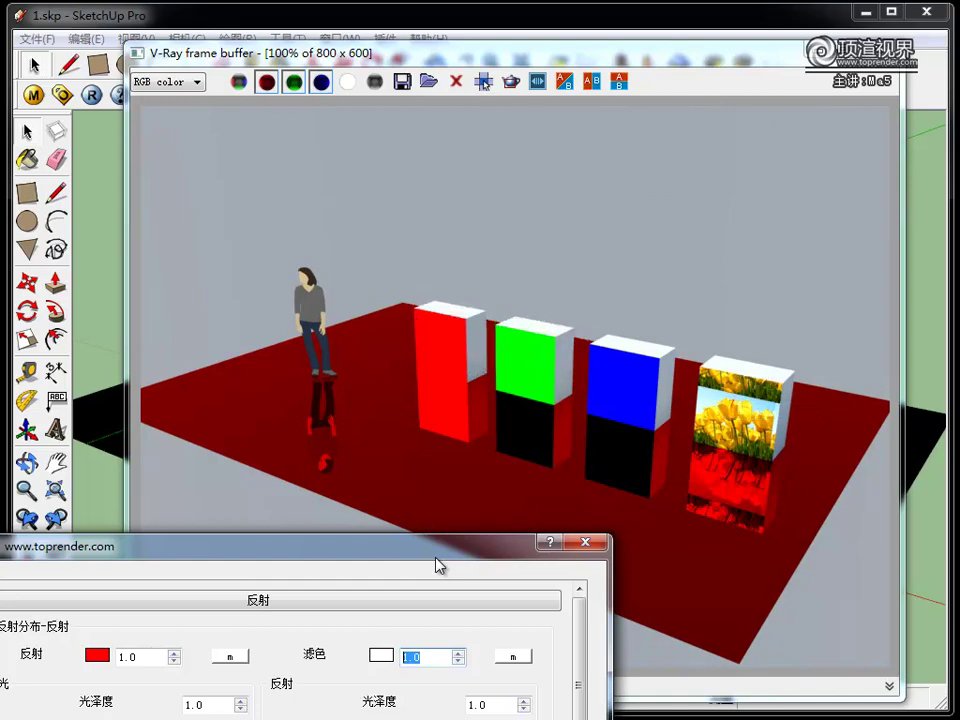
left_click_drag(435, 566, 516, 174)
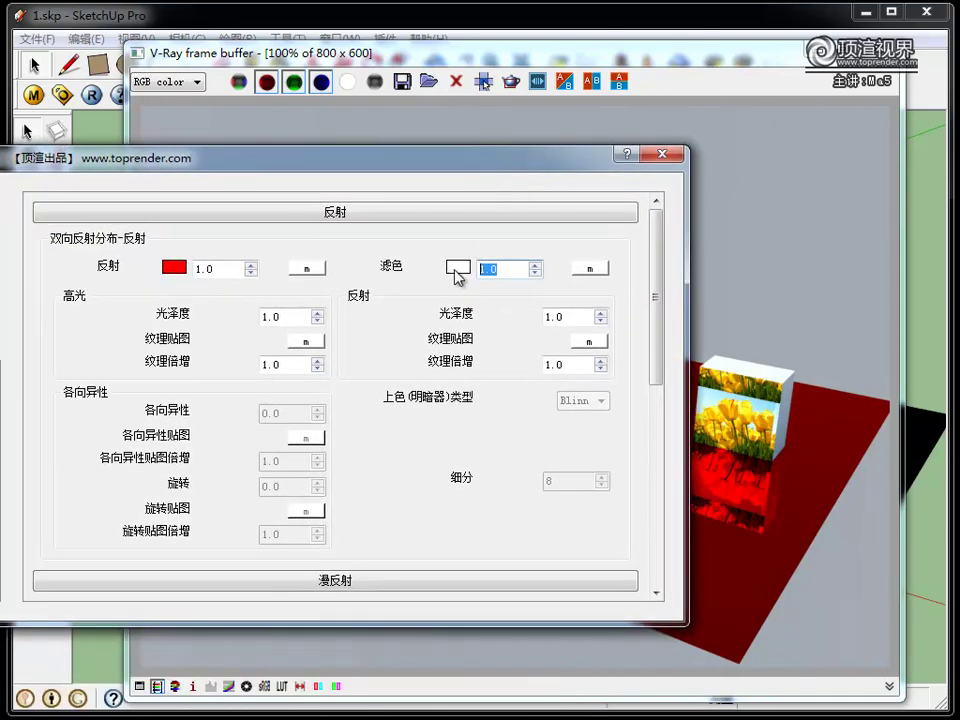
Make the floor's reflection filter pure red, then start a new V-Ray render.
left_click(456, 267)
left_click(228, 406)
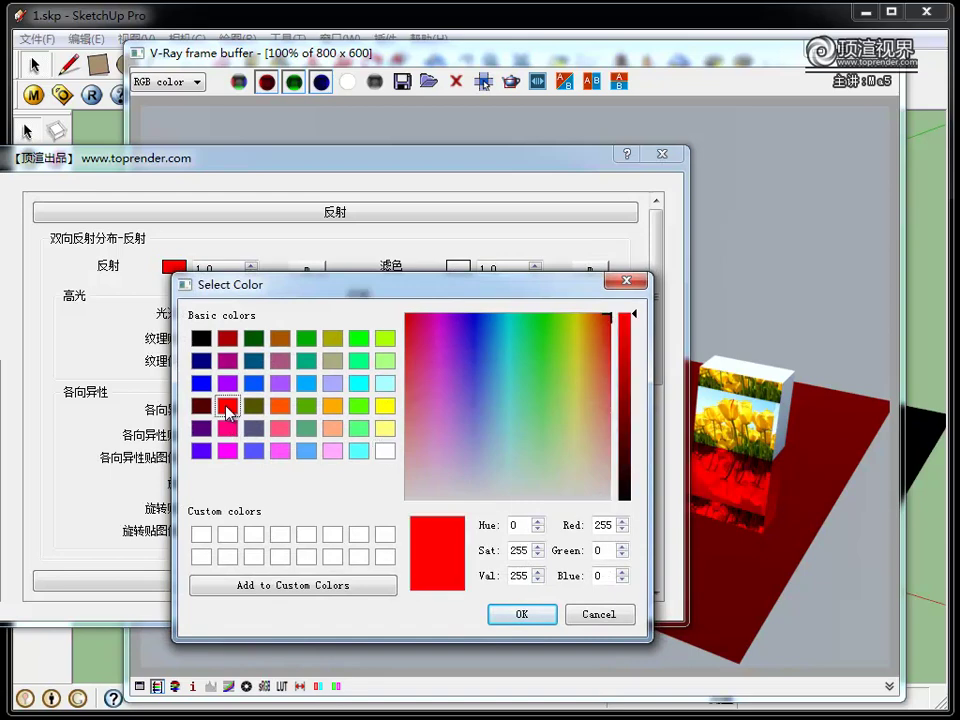
left_click(529, 614)
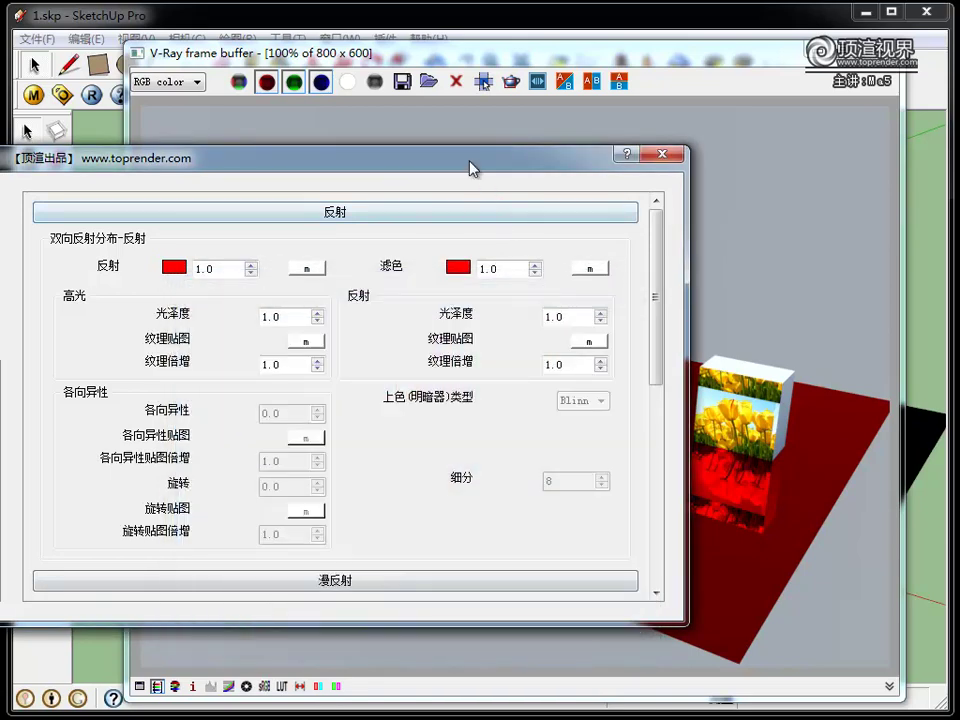
mouse_move(472, 168)
left_mouse_down()
mouse_move(488, 506)
mouse_move(545, 503)
left_mouse_up()
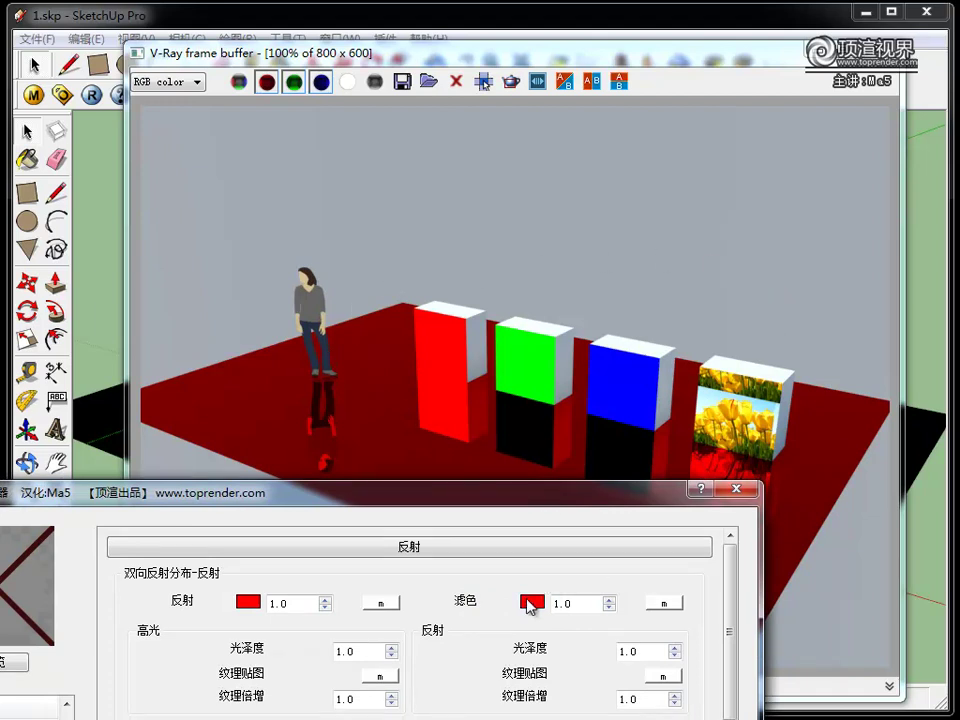
left_click(90, 98)
Switch the reflection filter colour to bright green and re-render the scene.
left_click_drag(540, 503, 498, 503)
left_click(490, 602)
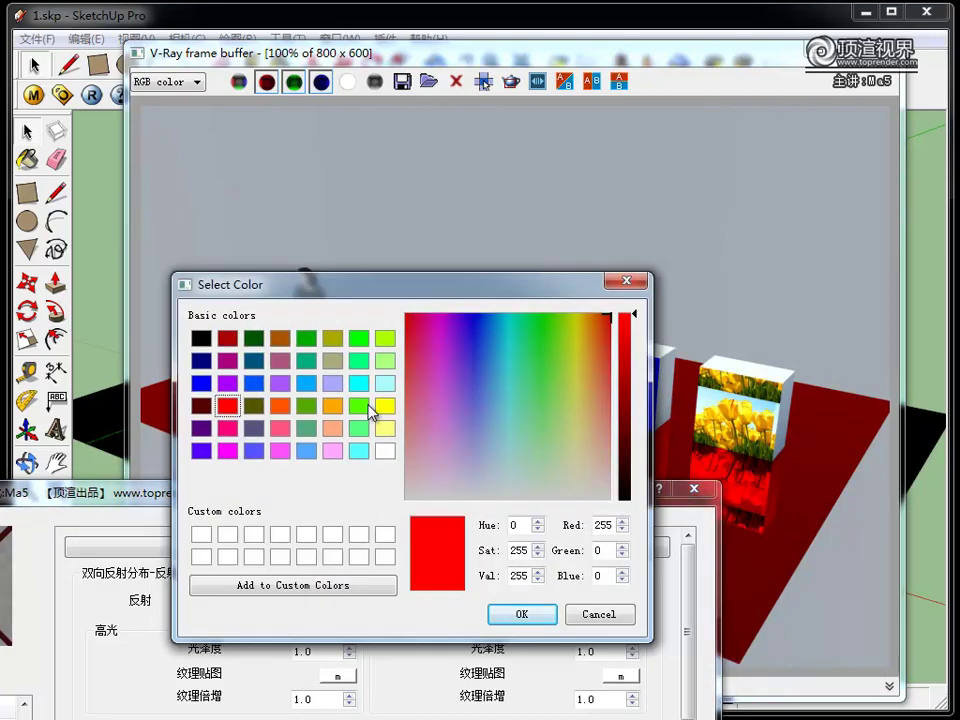
left_click(358, 340)
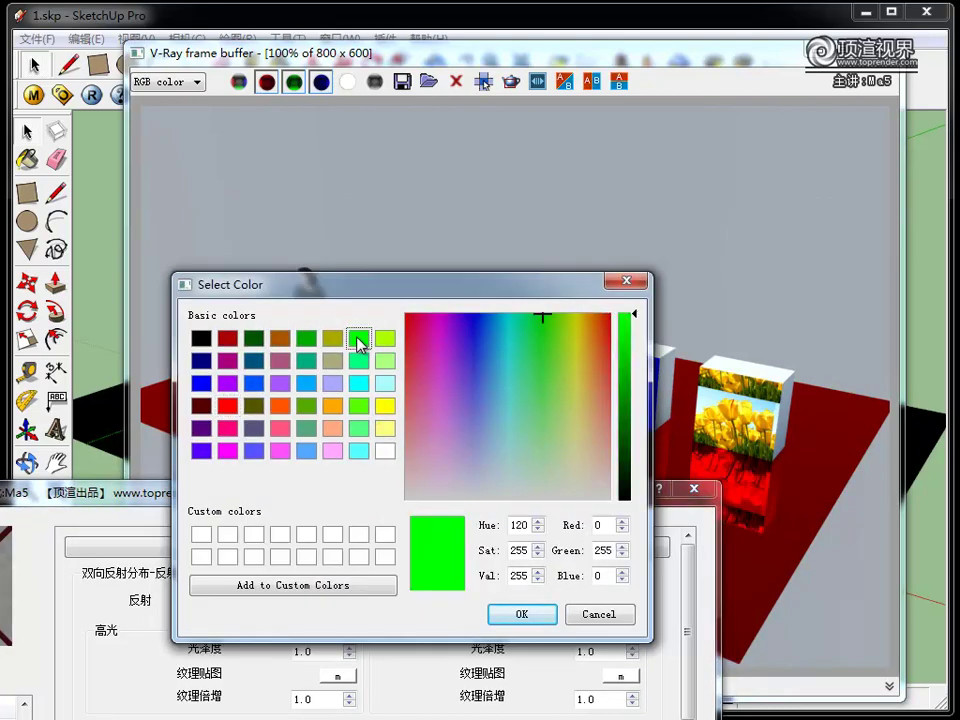
left_click(521, 614)
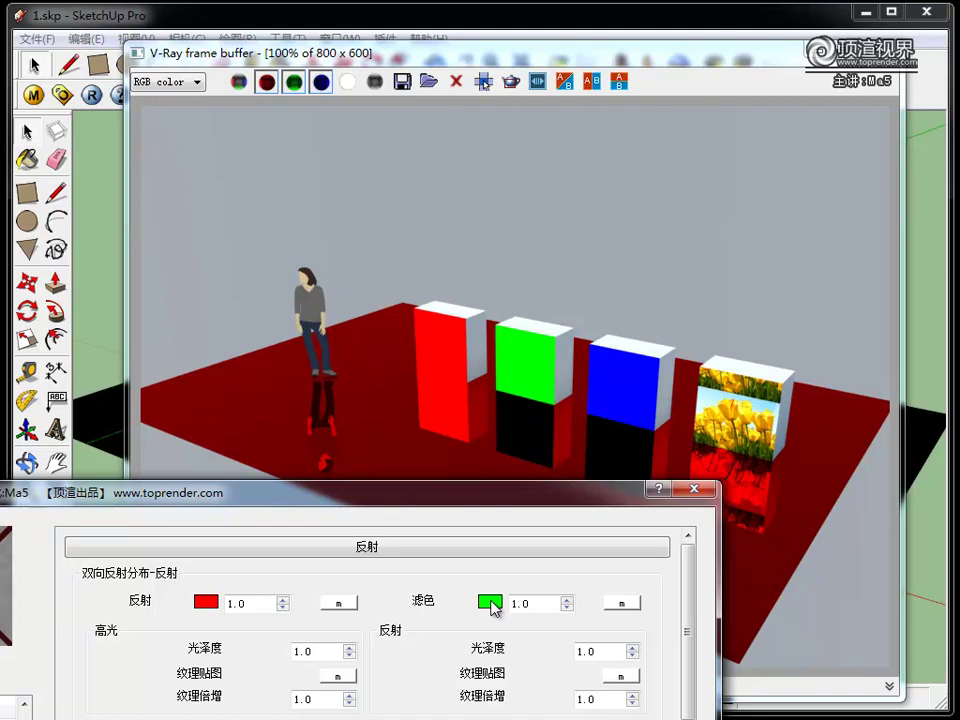
left_click(94, 97)
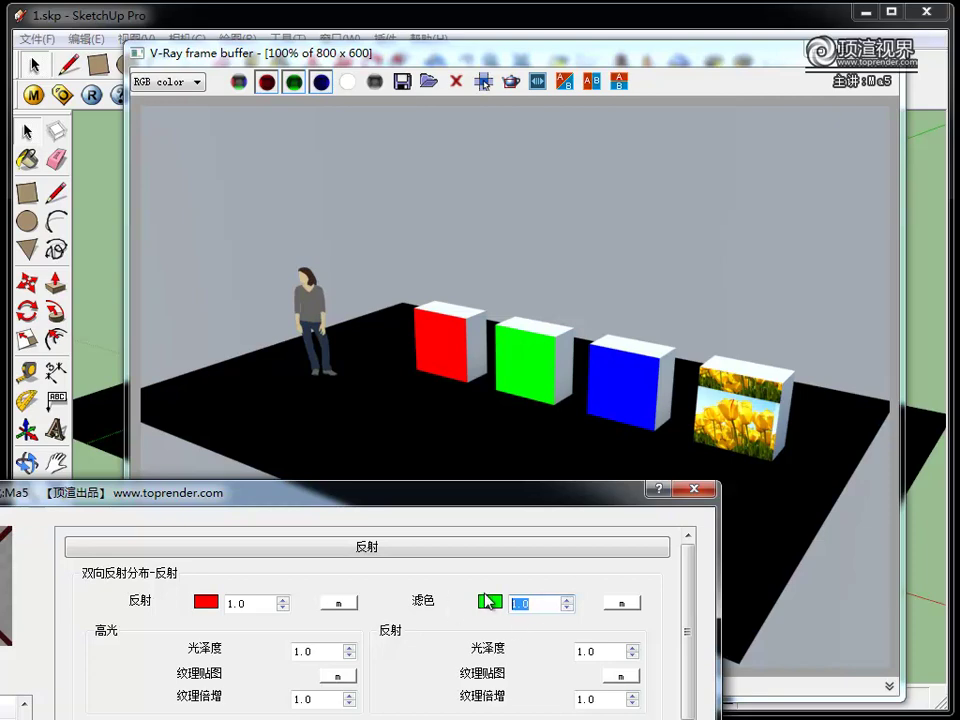
Set the reflection filter to the yellow basic colour and confirm it.
left_click(490, 601)
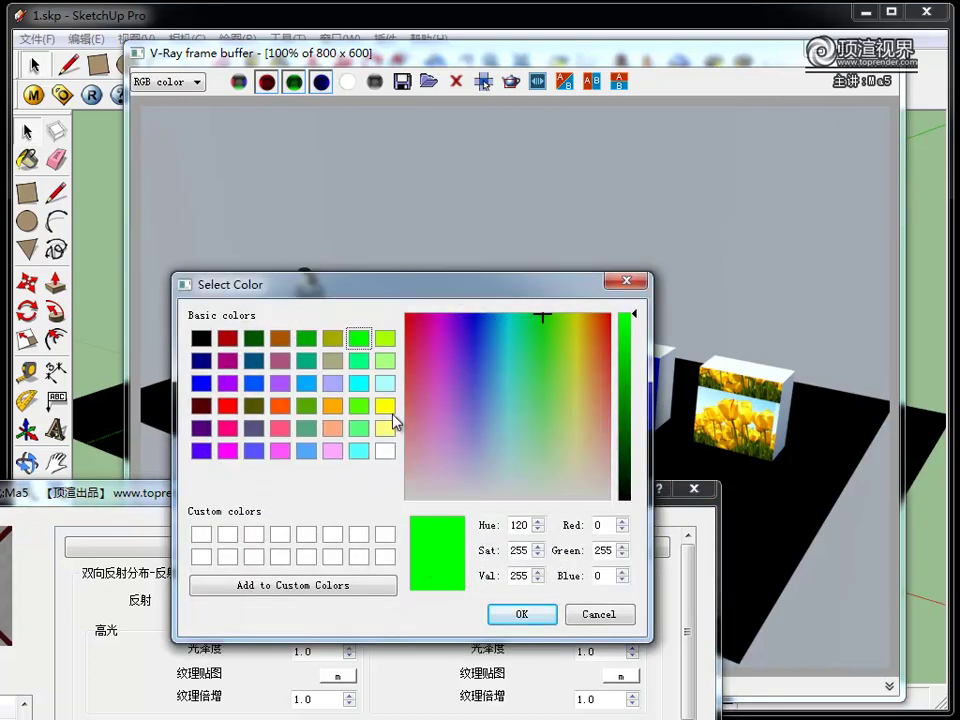
left_click(386, 407)
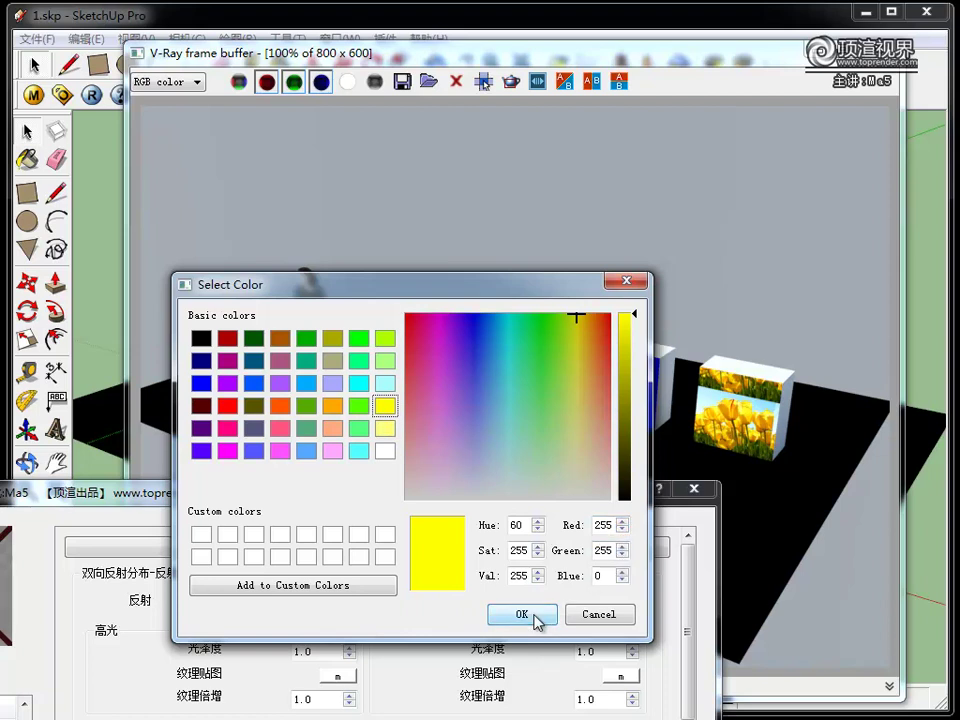
double_click(605, 523)
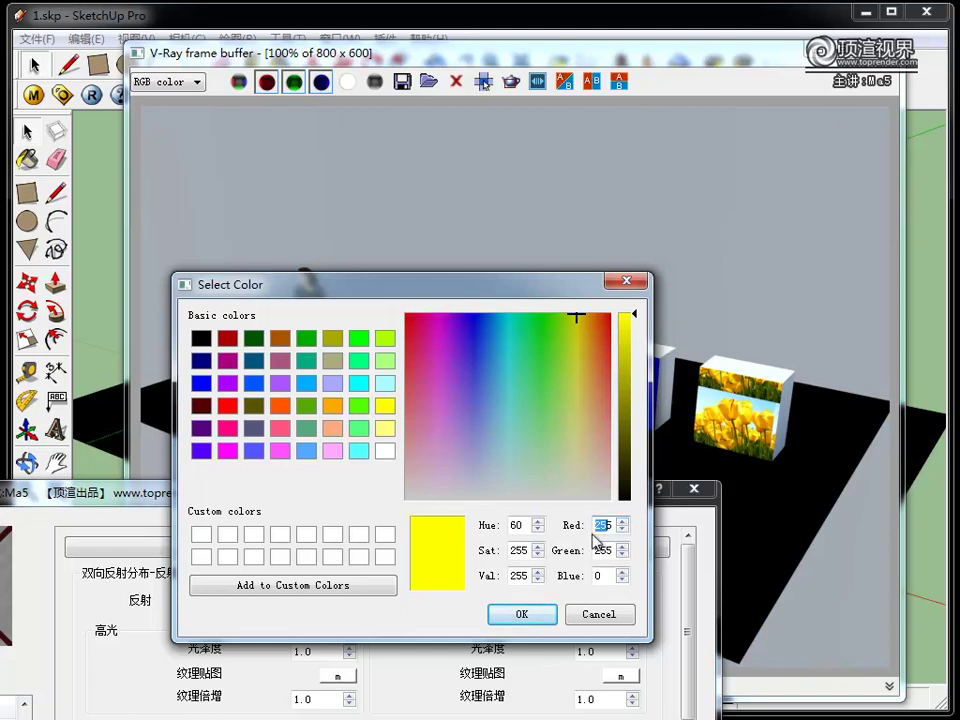
left_click(521, 614)
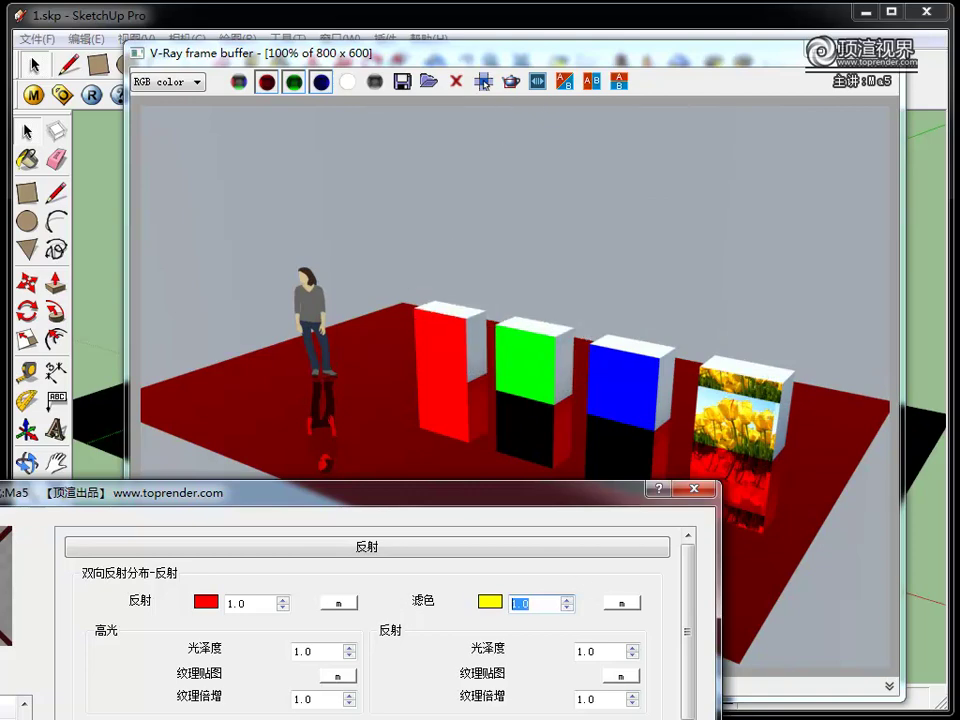
mouse_move(230, 498)
left_mouse_down()
mouse_move(284, 235)
mouse_move(325, 210)
left_mouse_up()
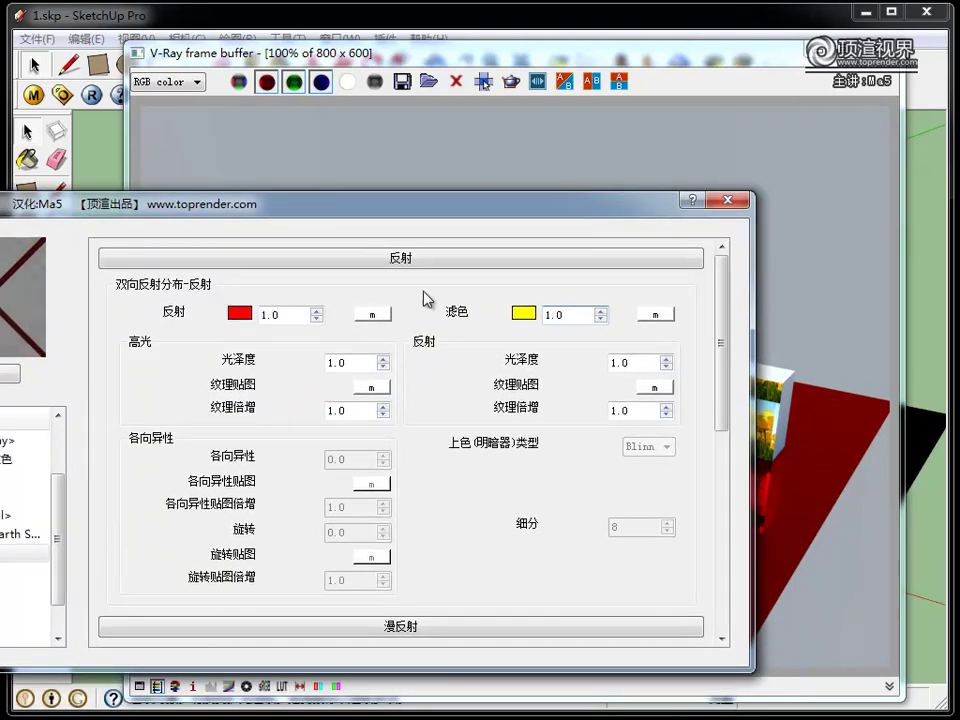
Change the floor's diffuse colour from black to bright green.
scroll(709, 365, "down", 5)
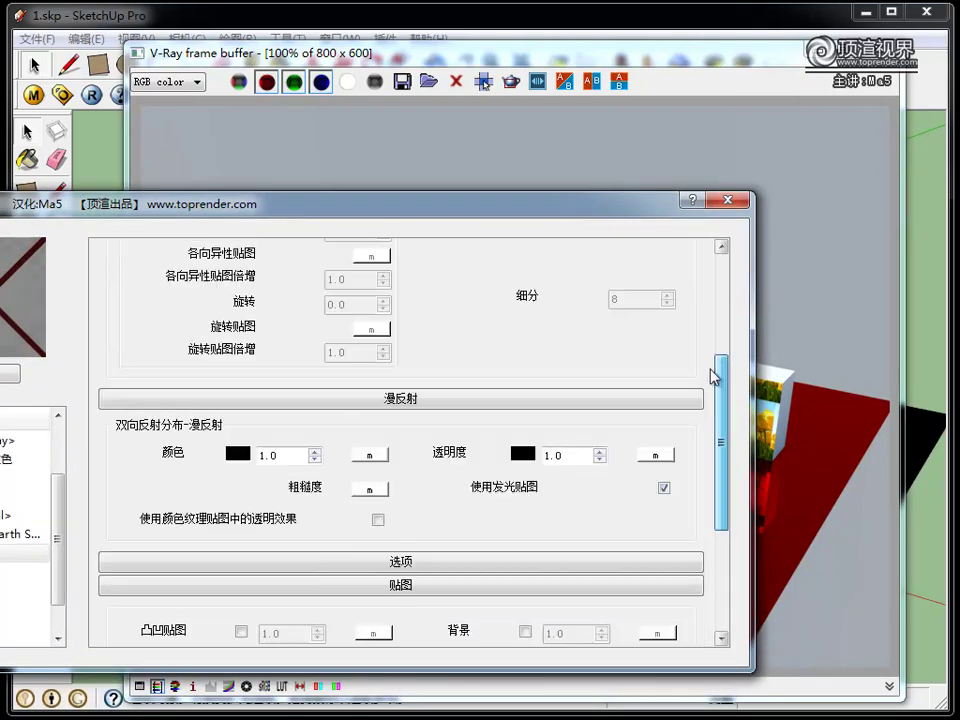
scroll(711, 375, "down", 2)
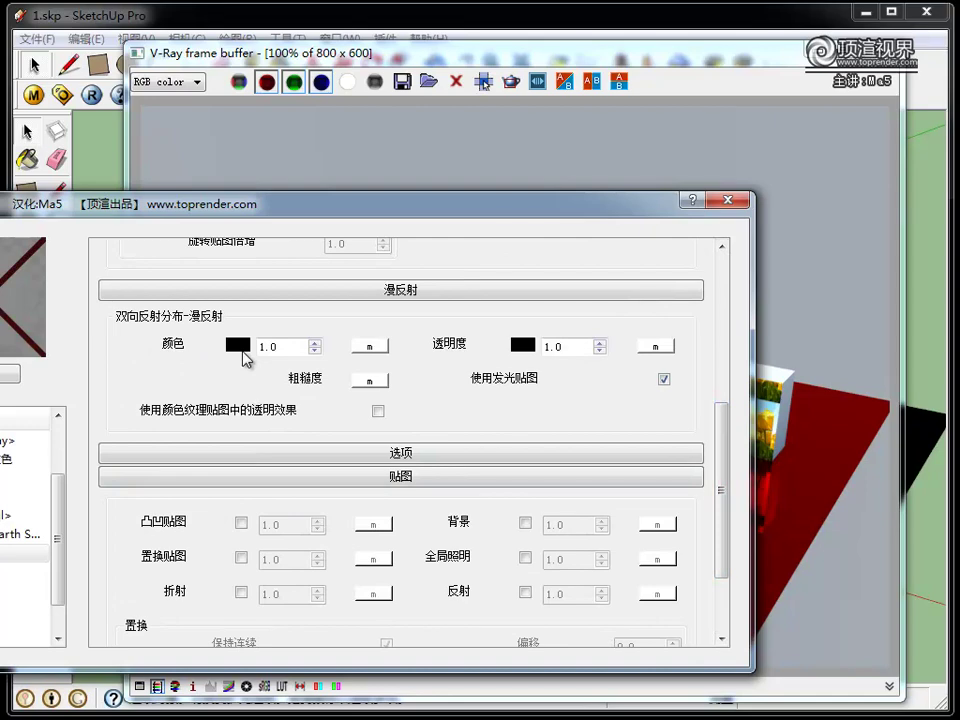
scroll(728, 466, "up", 2)
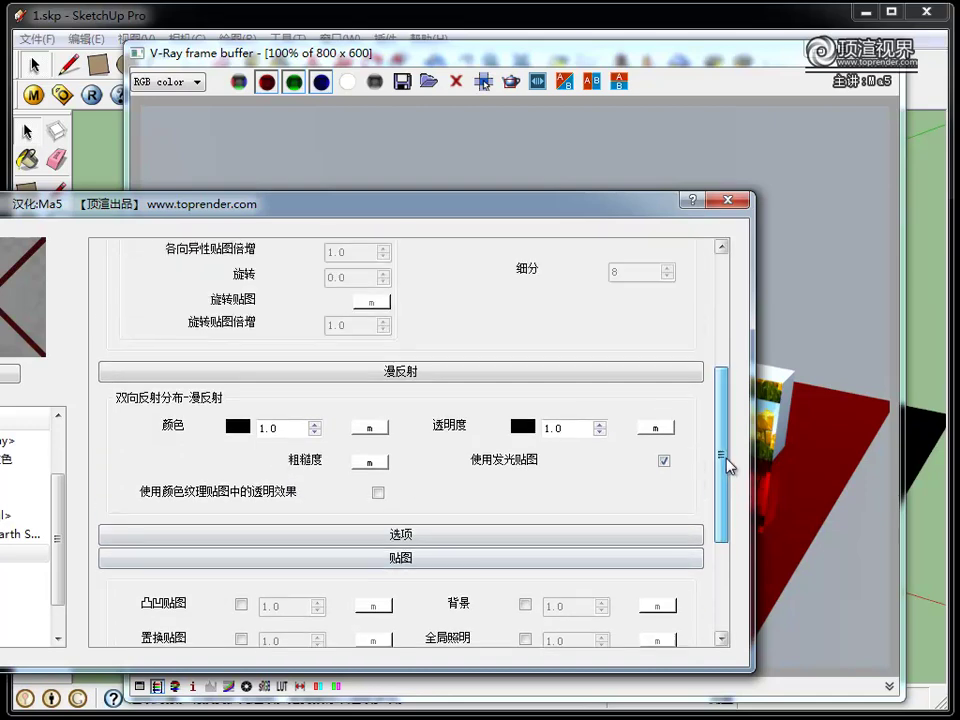
scroll(400, 380, "up", 4)
scroll(272, 311, "up", 2)
scroll(232, 530, "down", 3)
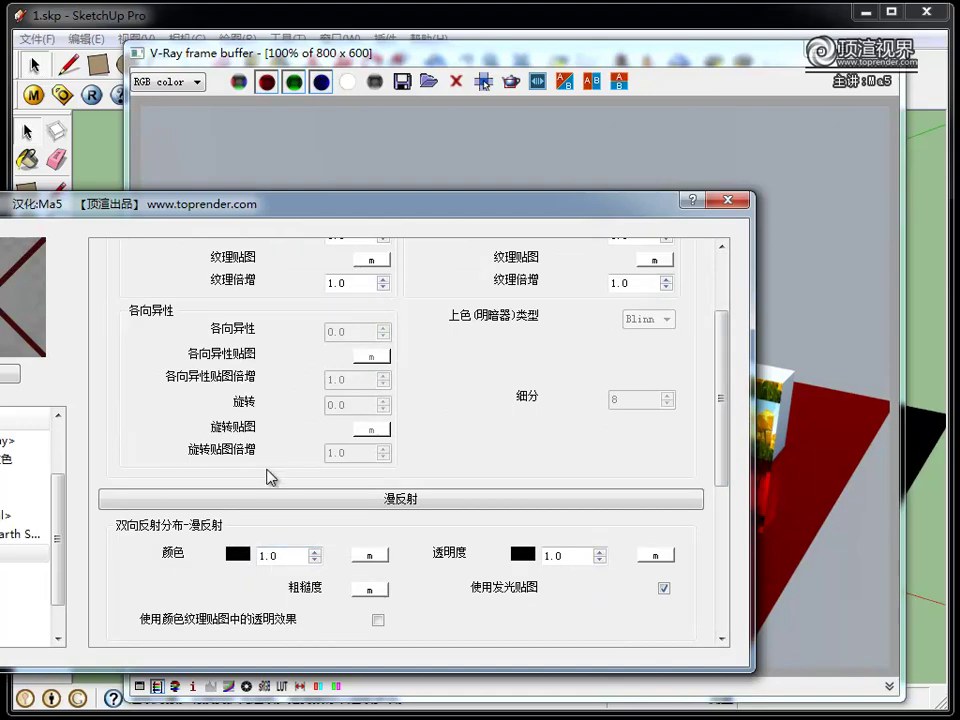
scroll(272, 476, "up", 3)
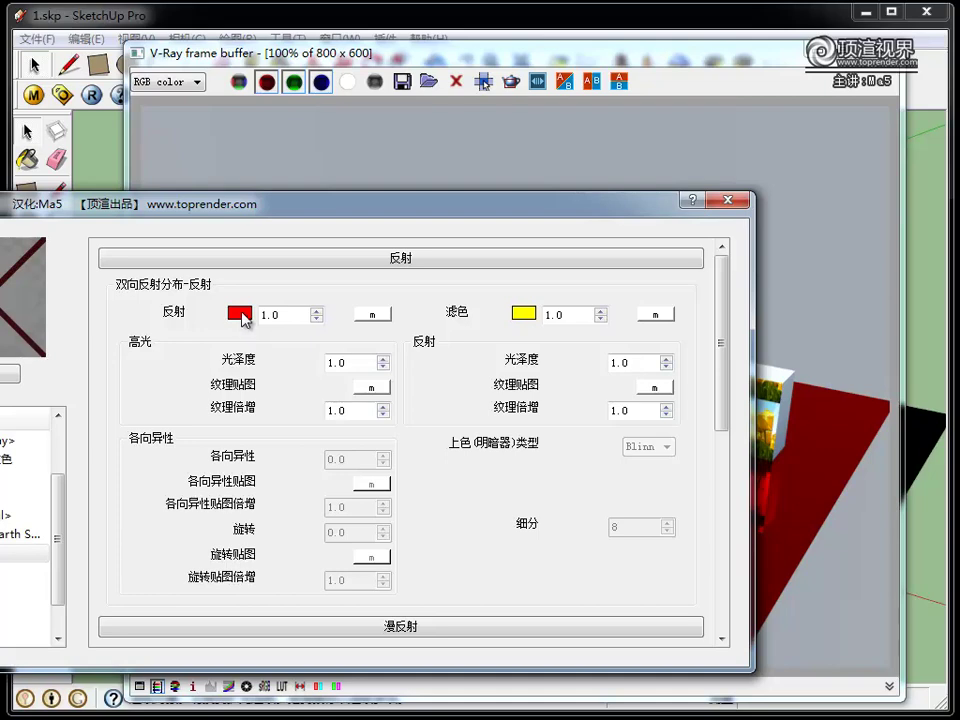
scroll(243, 318, "down", 1)
scroll(257, 364, "down", 2)
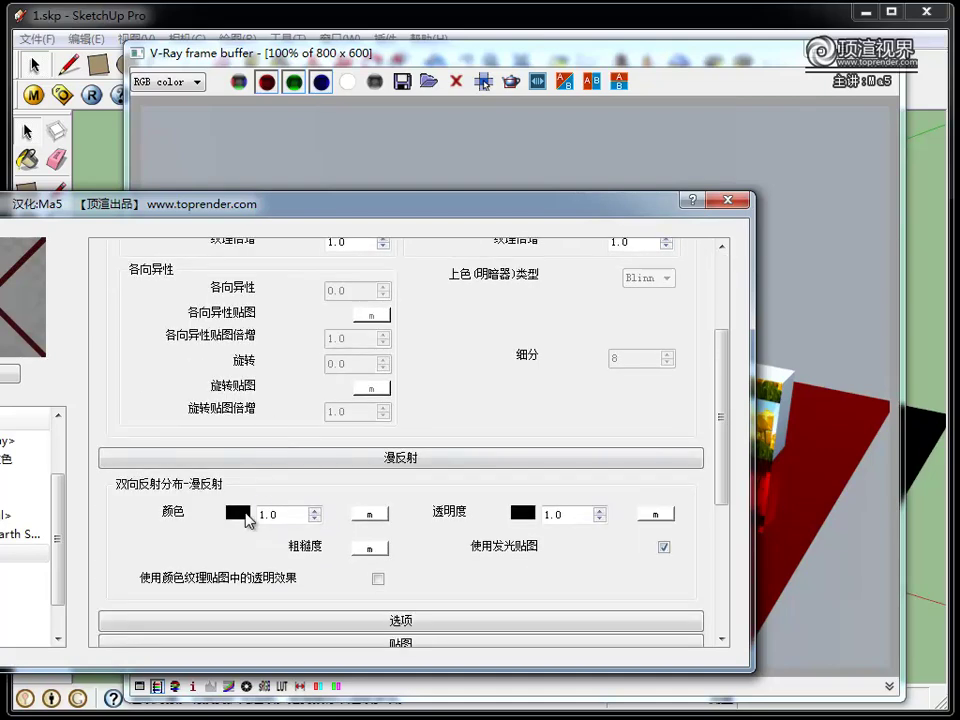
scroll(244, 516, "up", 1)
scroll(243, 517, "down", 1)
left_click(241, 513)
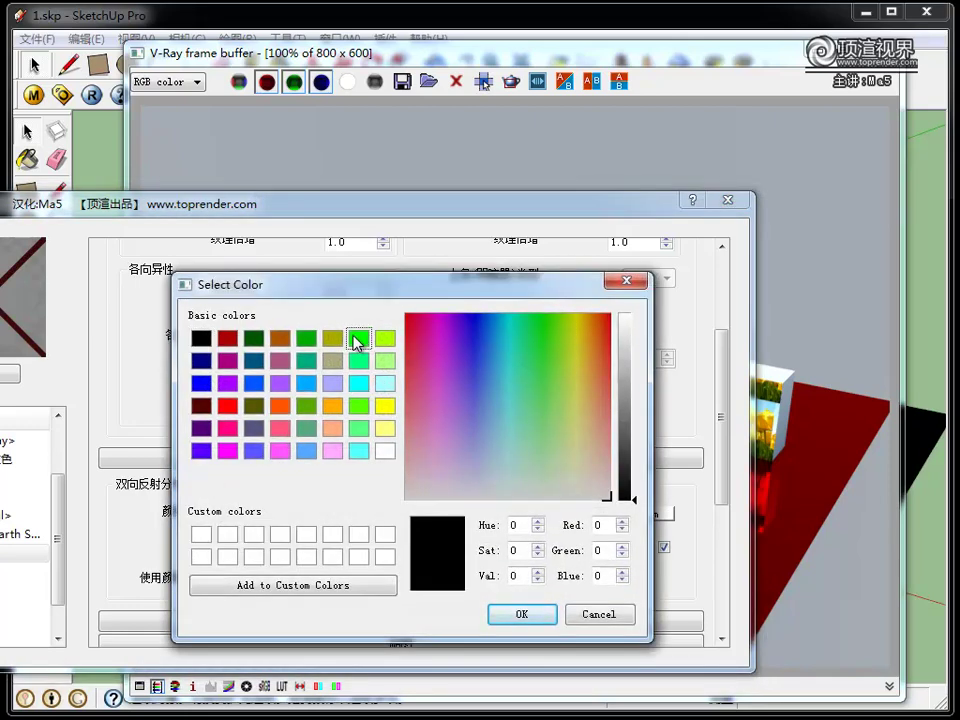
left_click(357, 338)
left_click(500, 614)
Check the reflection colour without changing it, then move the editor aside to show the render.
scroll(310, 495, "up", 1)
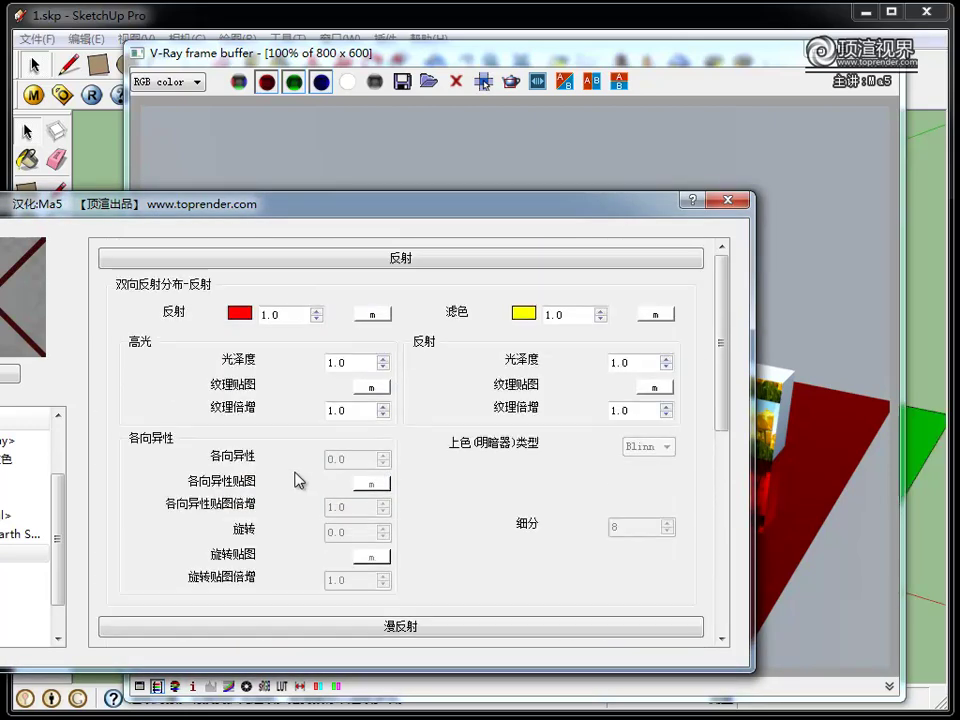
scroll(245, 305, "down", 1)
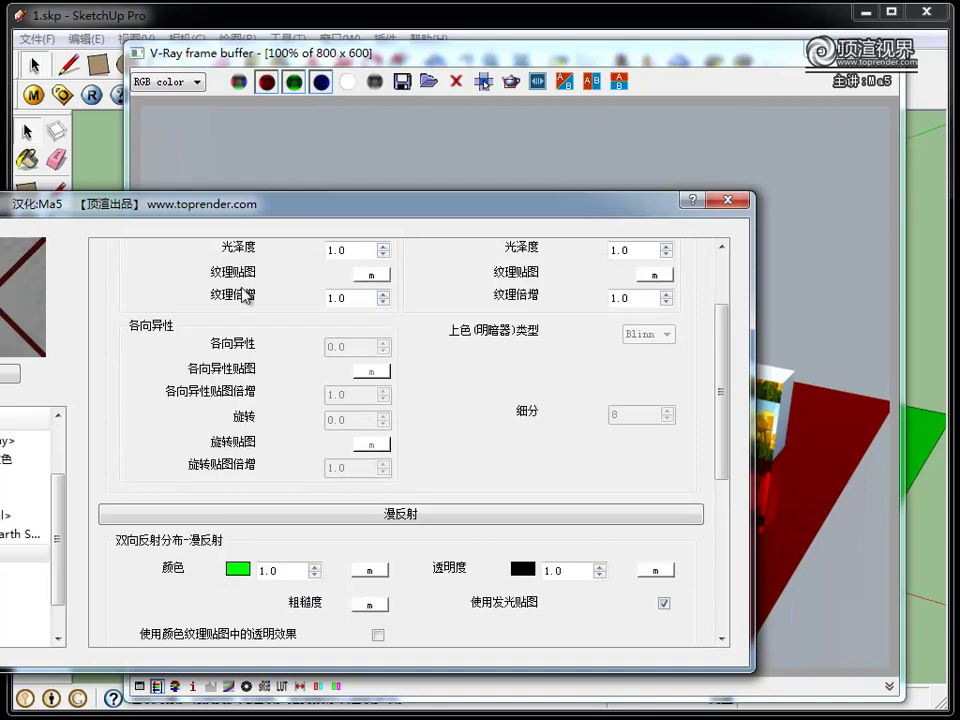
scroll(250, 290, "up", 1)
left_click(241, 316)
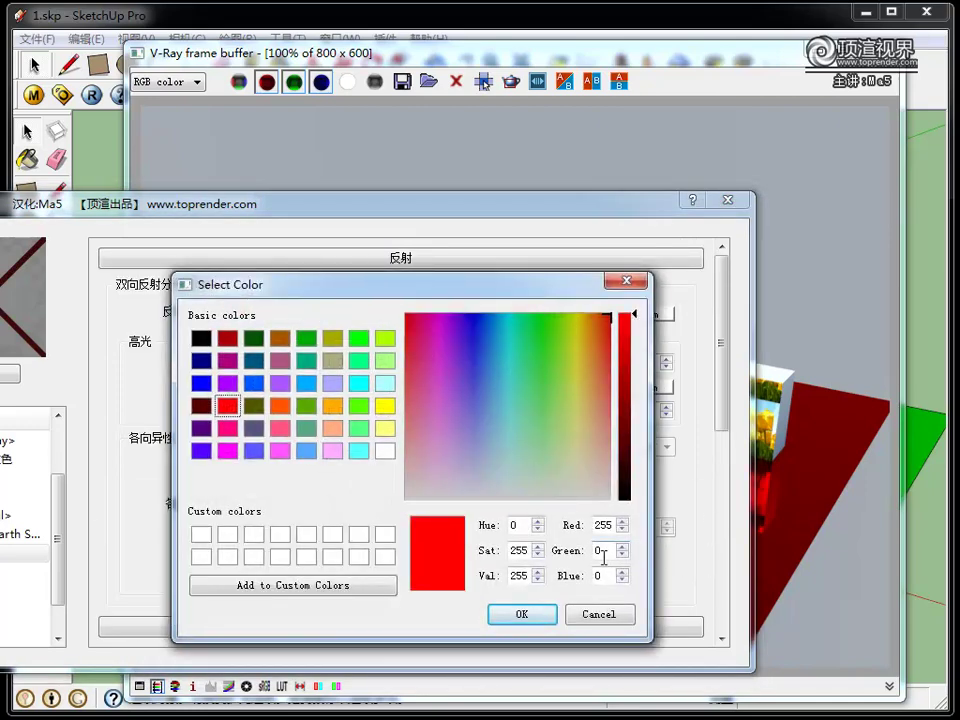
left_click(608, 619)
scroll(352, 430, "down", 1)
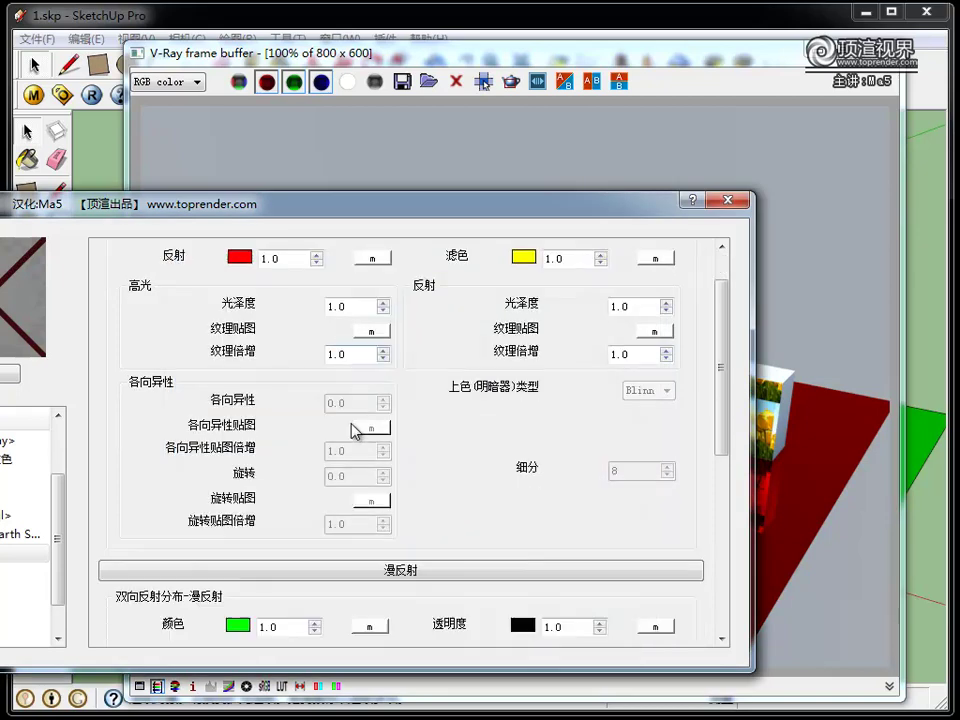
scroll(291, 500, "down", 1)
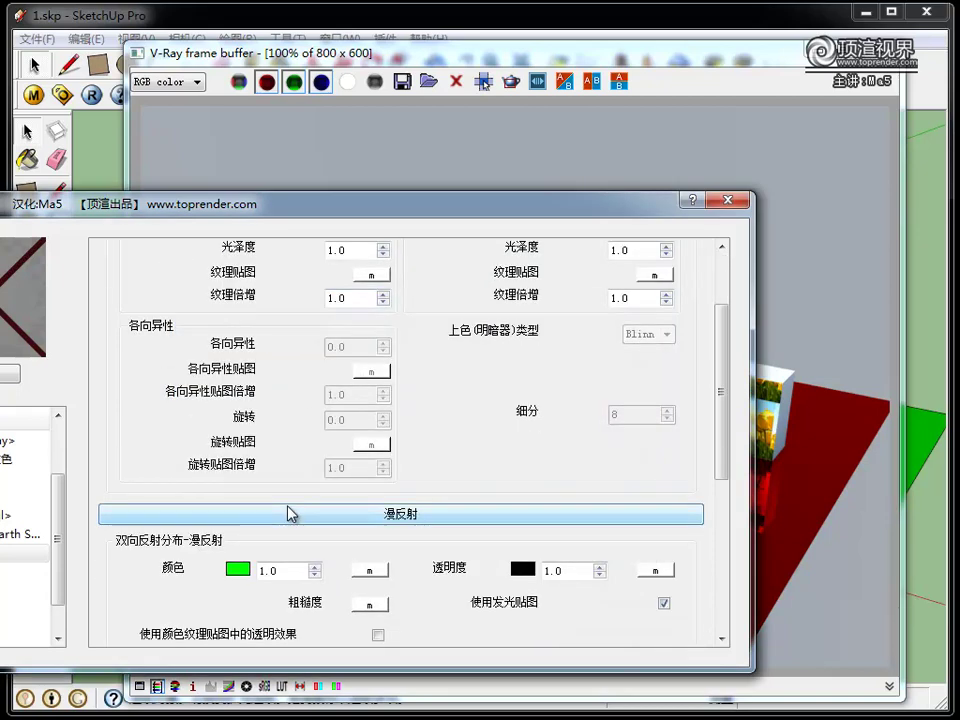
scroll(289, 512, "up", 2)
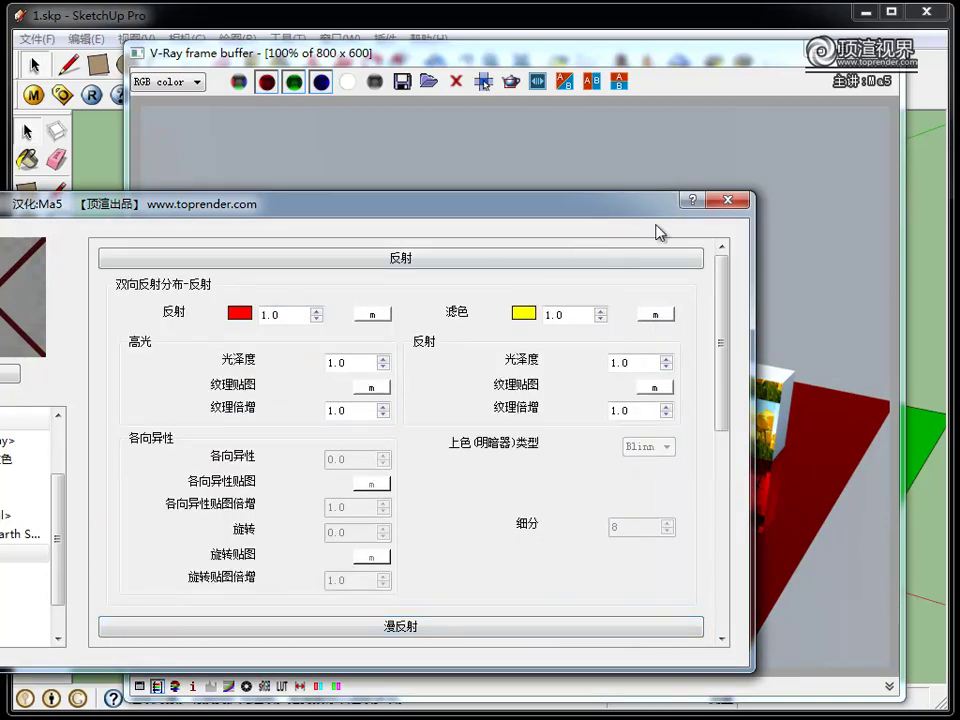
left_click_drag(559, 204, 152, 633)
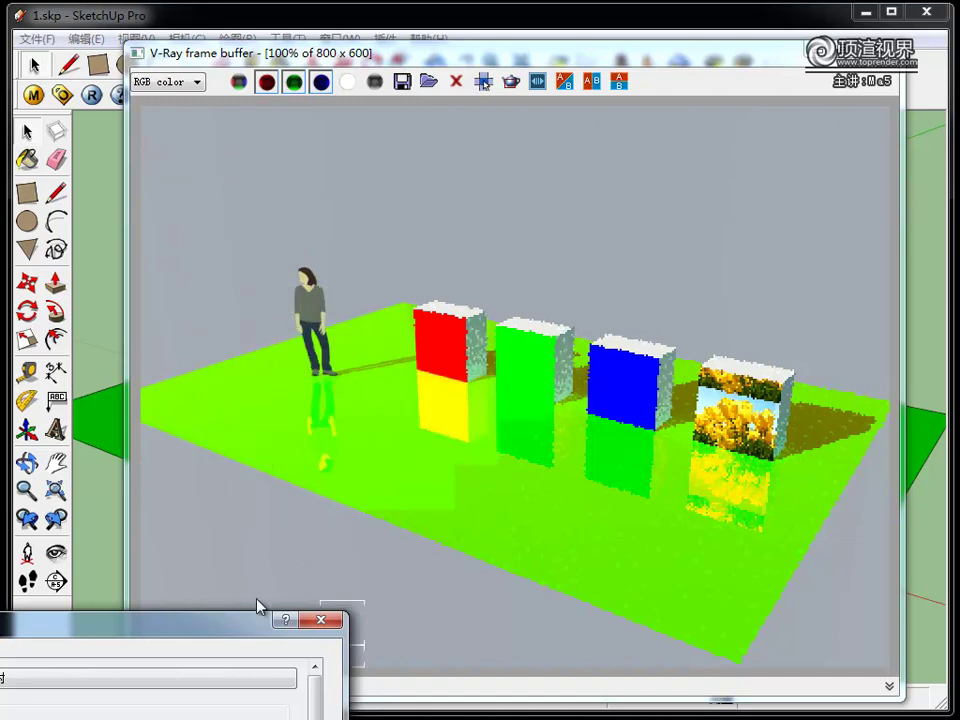
Drag the material editor up and right until the red reflection and yellow filter swatches show.
mouse_move(229, 606)
left_mouse_down()
mouse_move(303, 443)
mouse_move(287, 480)
mouse_move(292, 503)
left_mouse_up()
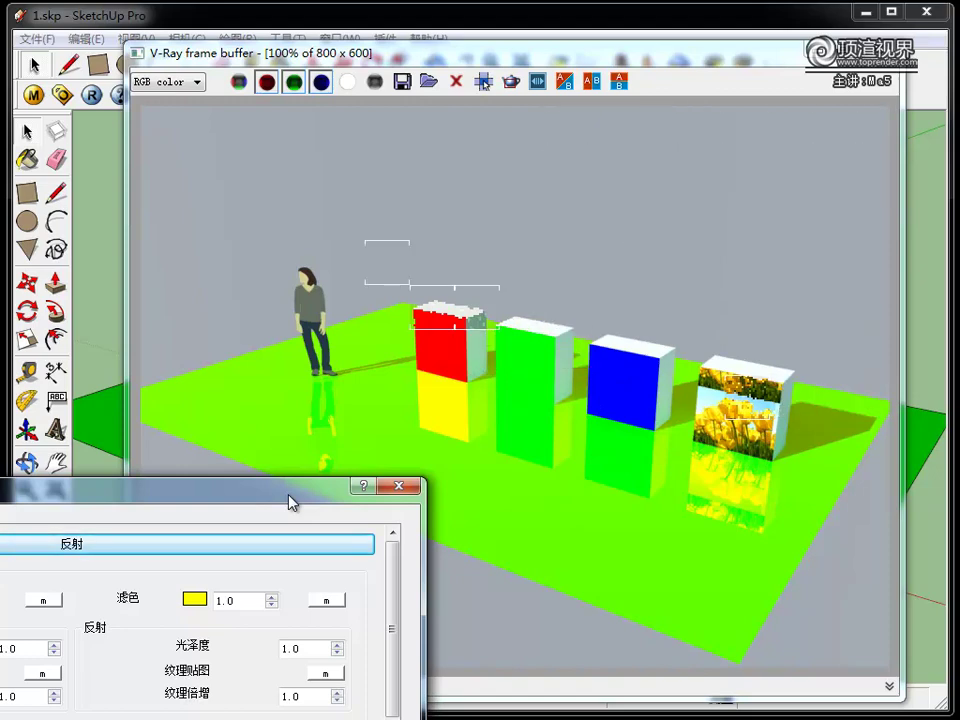
mouse_move(292, 503)
left_mouse_down()
mouse_move(321, 470)
mouse_move(377, 326)
mouse_move(392, 461)
mouse_move(297, 252)
mouse_move(685, 385)
mouse_move(272, 302)
left_mouse_up()
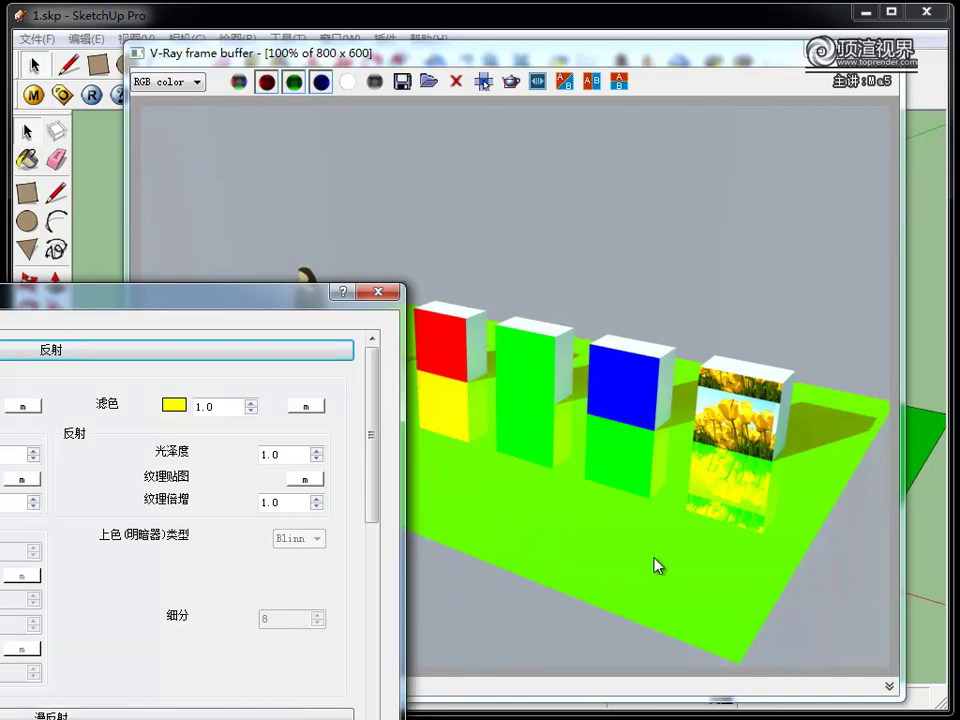
left_click_drag(240, 295, 370, 154)
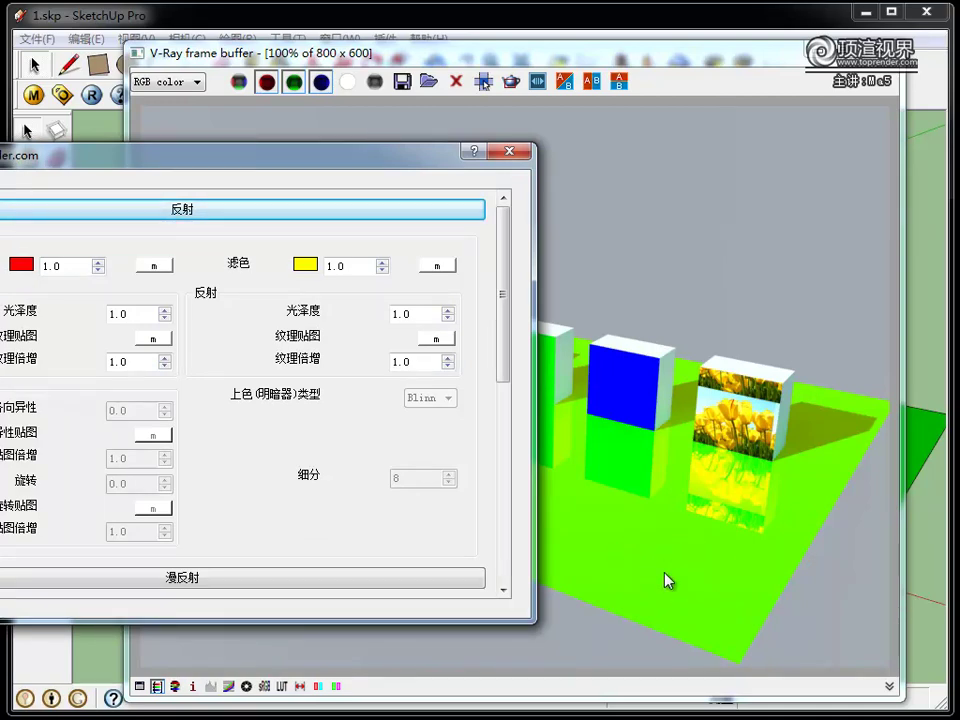
scroll(506, 343, "down", 5)
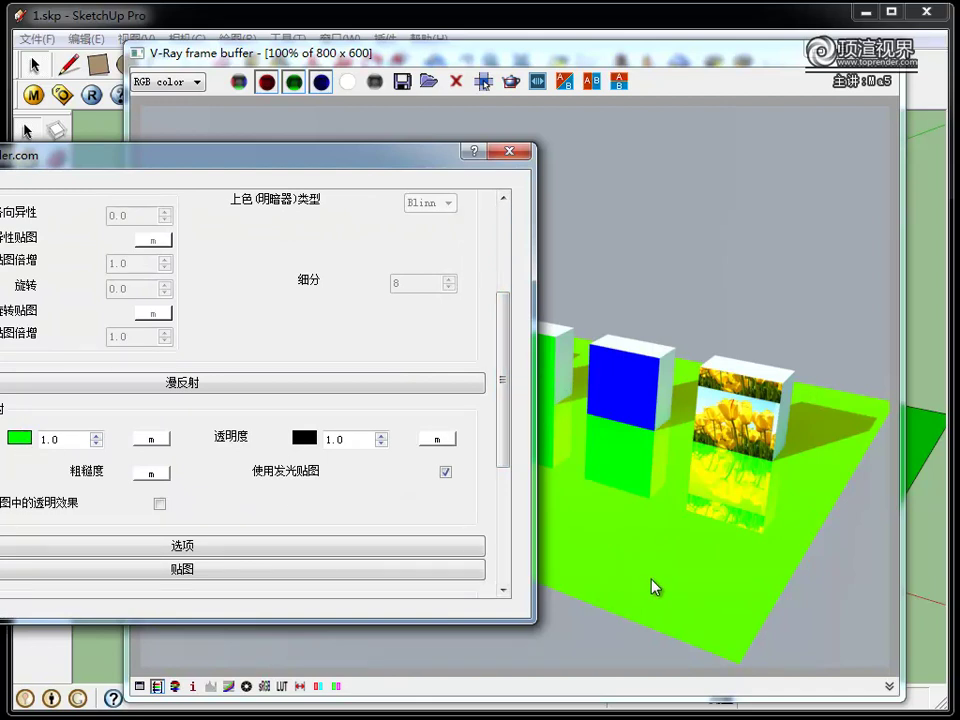
scroll(507, 405, "up", 1)
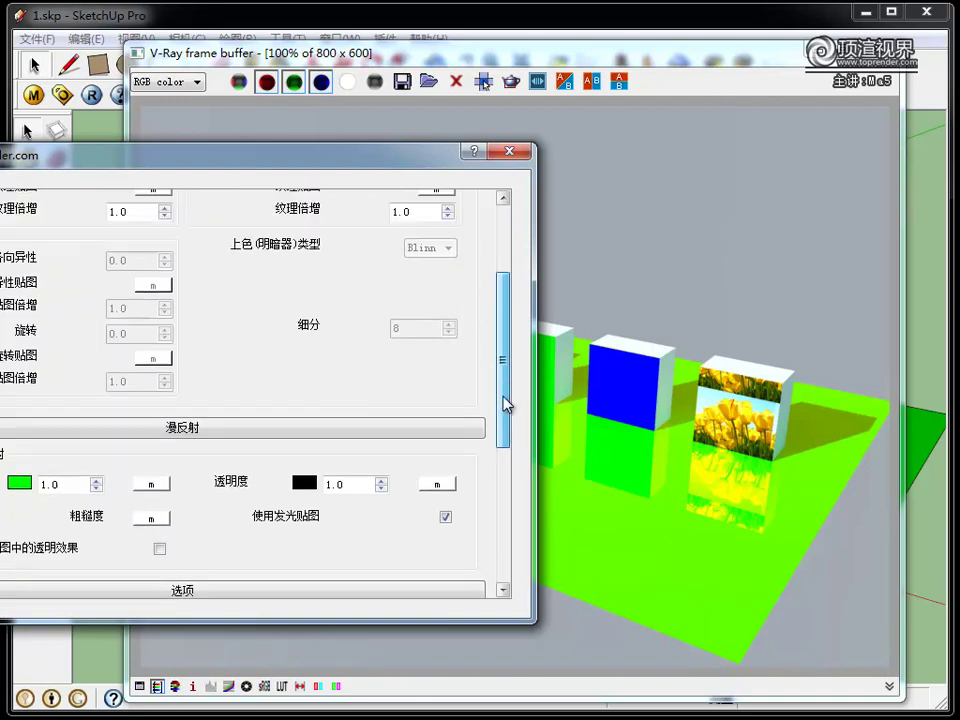
scroll(500, 380, "up", 4)
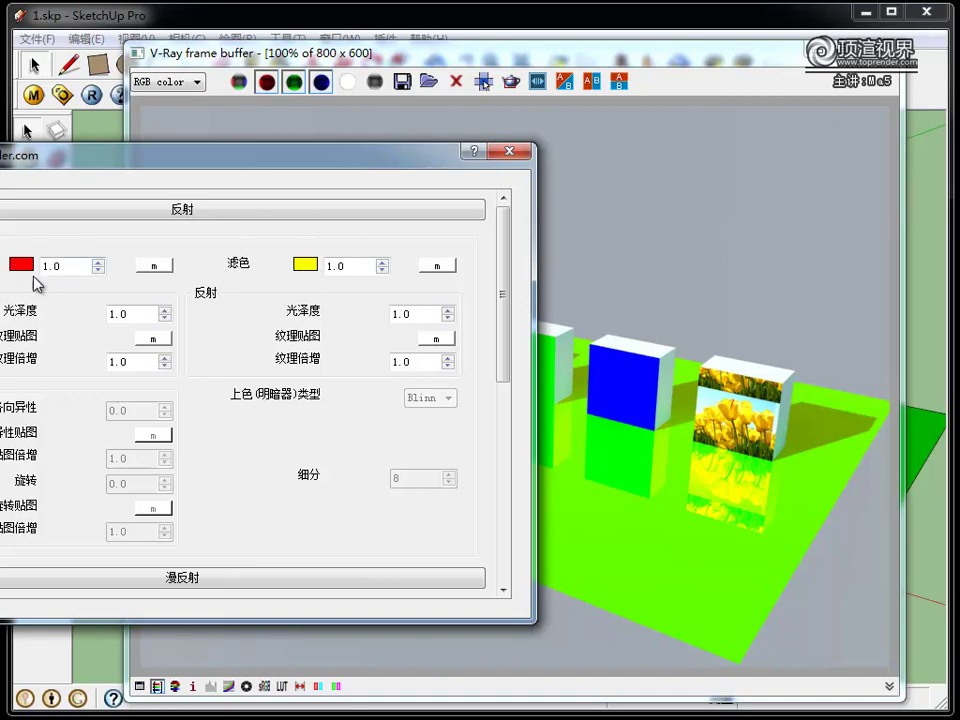
left_click(302, 266)
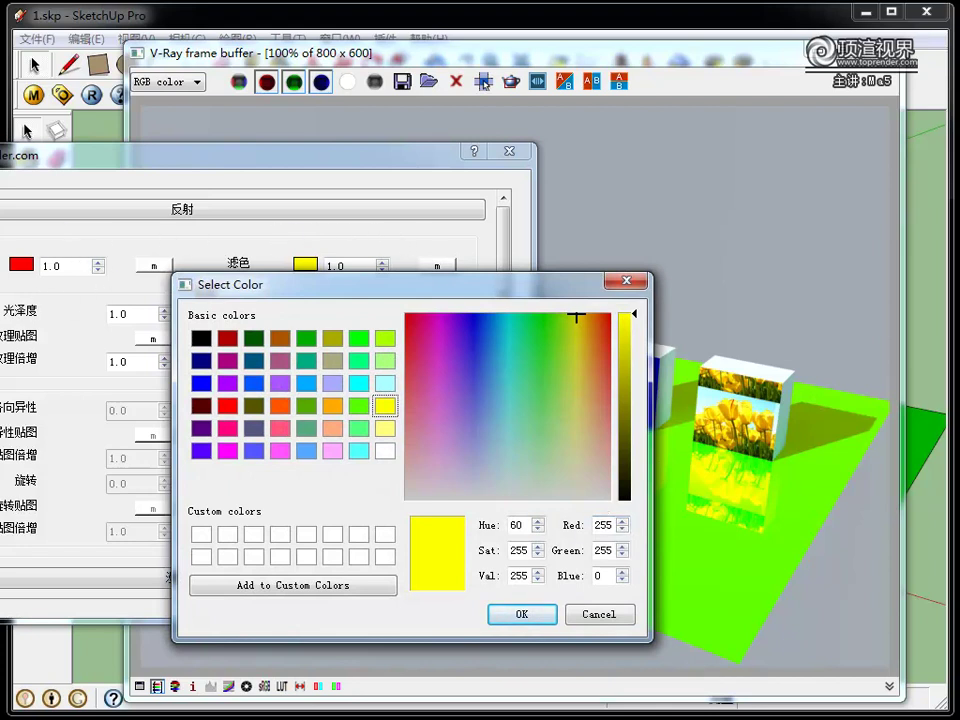
left_click(383, 451)
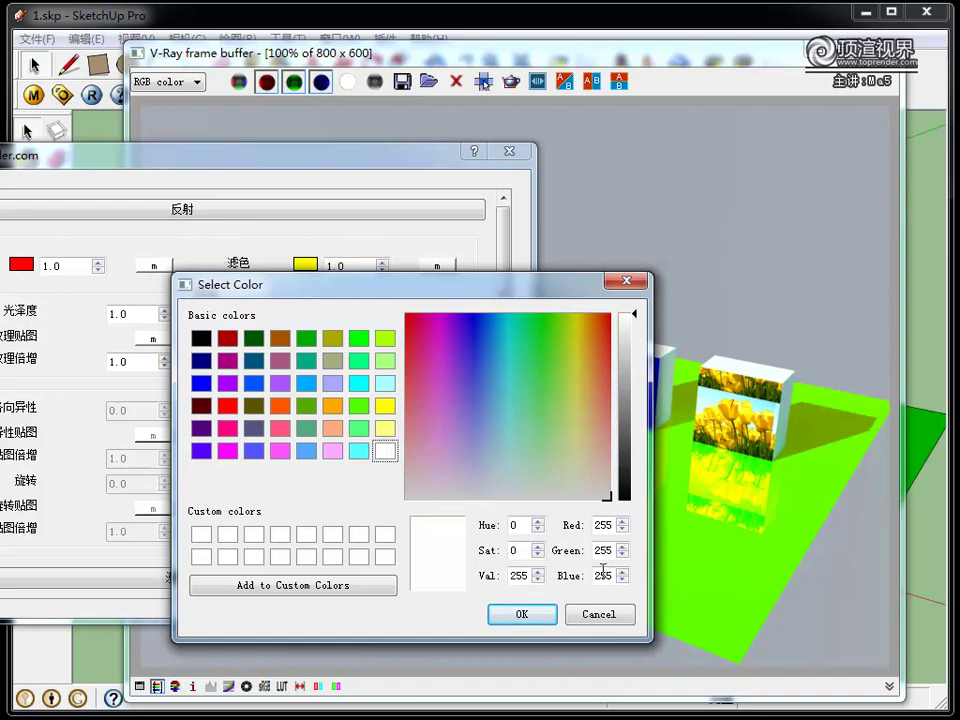
left_click(601, 614)
left_click_drag(380, 166, 282, 437)
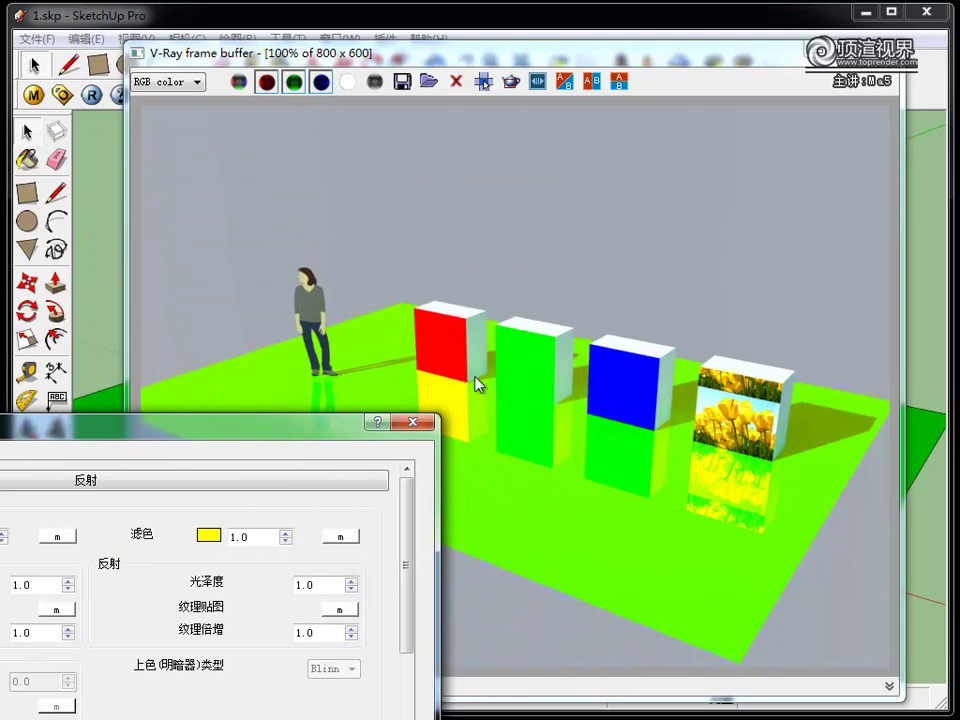
left_click_drag(300, 428, 400, 443)
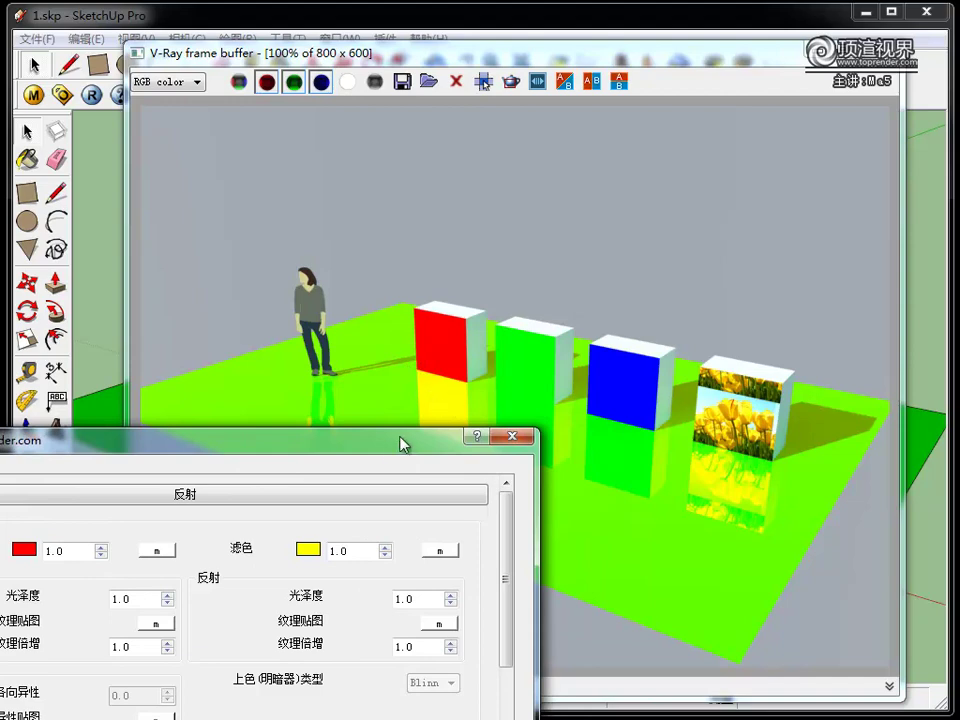
left_click_drag(402, 443, 359, 263)
scroll(97, 605, "down", 1)
scroll(97, 605, "down", 1)
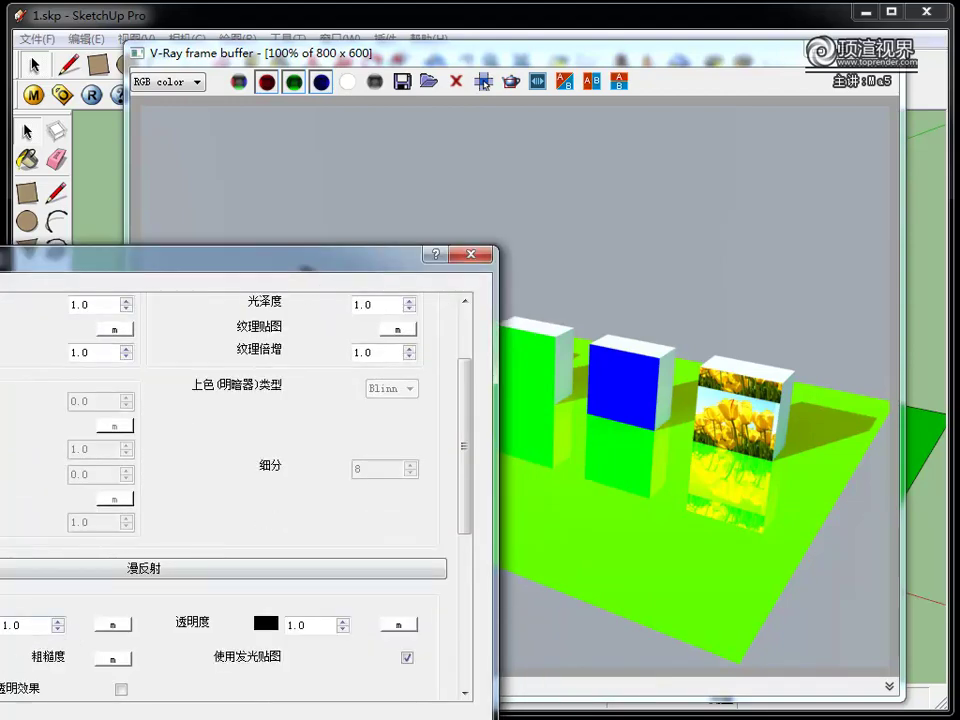
left_click_drag(155, 273, 181, 497)
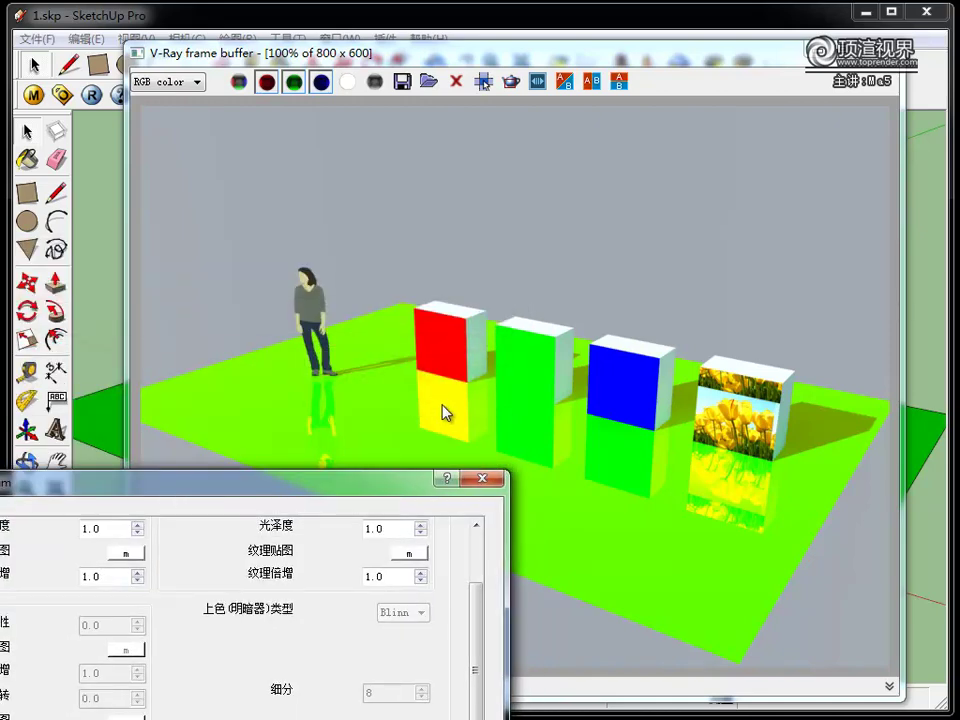
left_click_drag(290, 478, 277, 427)
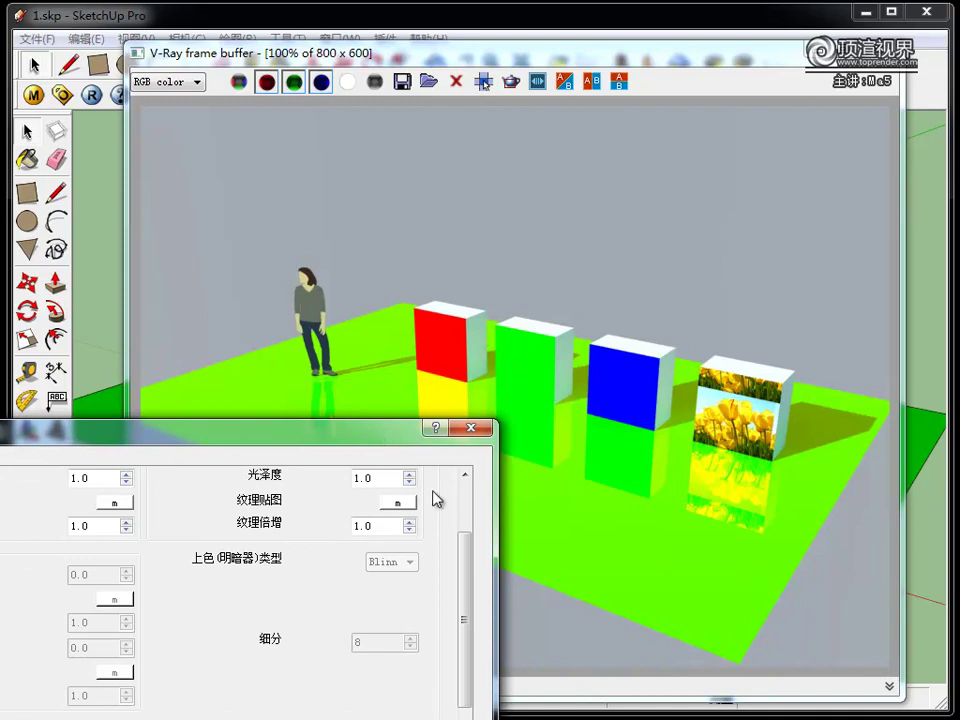
scroll(470, 570, "up", 3)
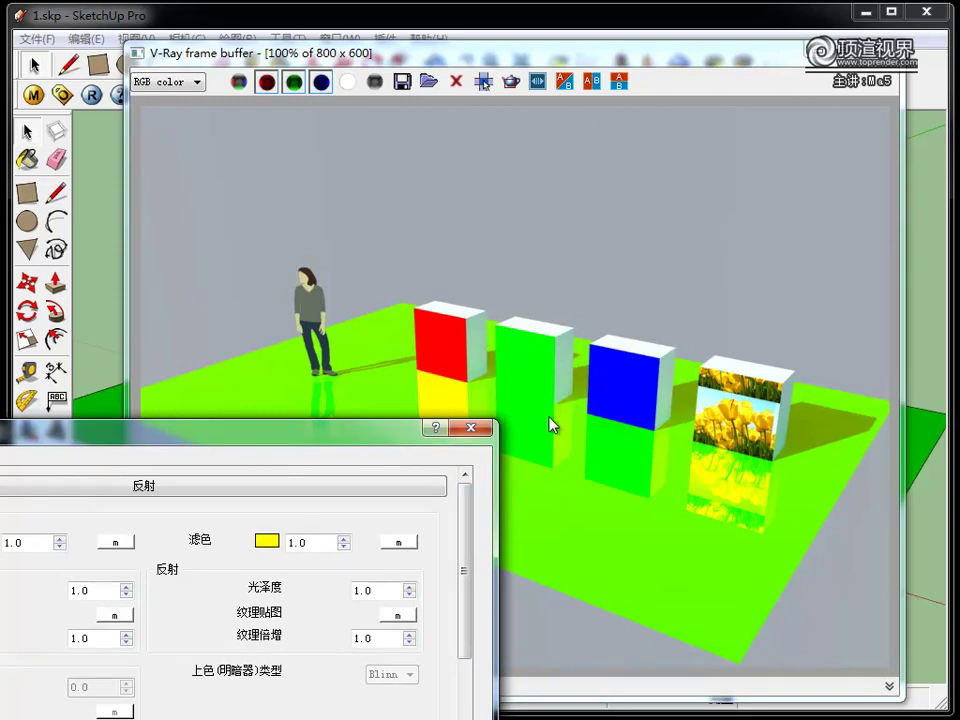
left_click_drag(321, 432, 300, 360)
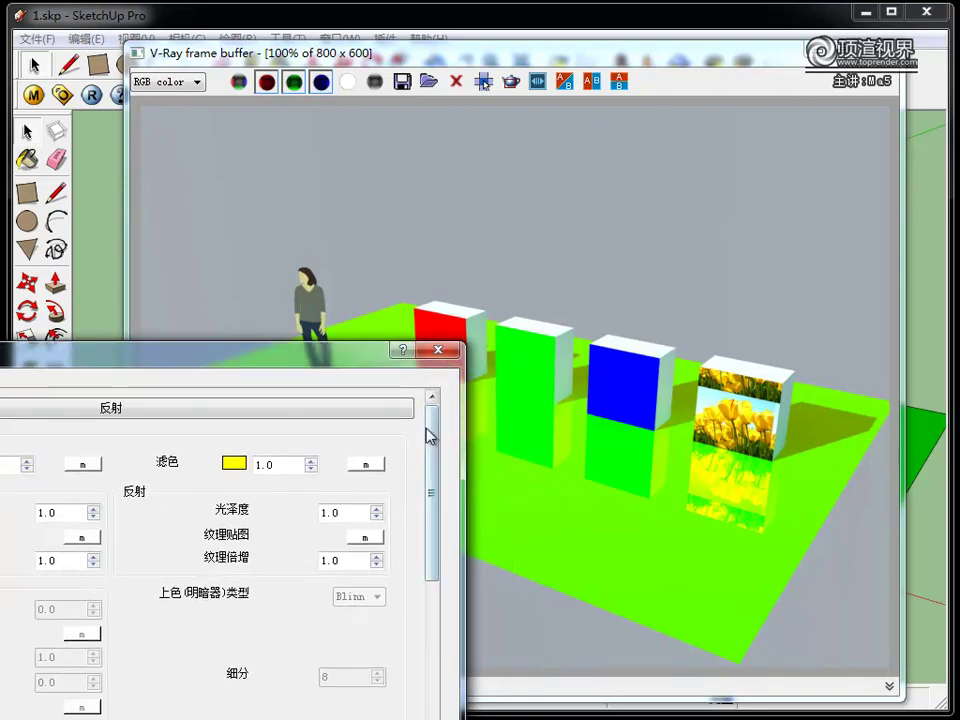
left_click_drag(424, 435, 430, 590)
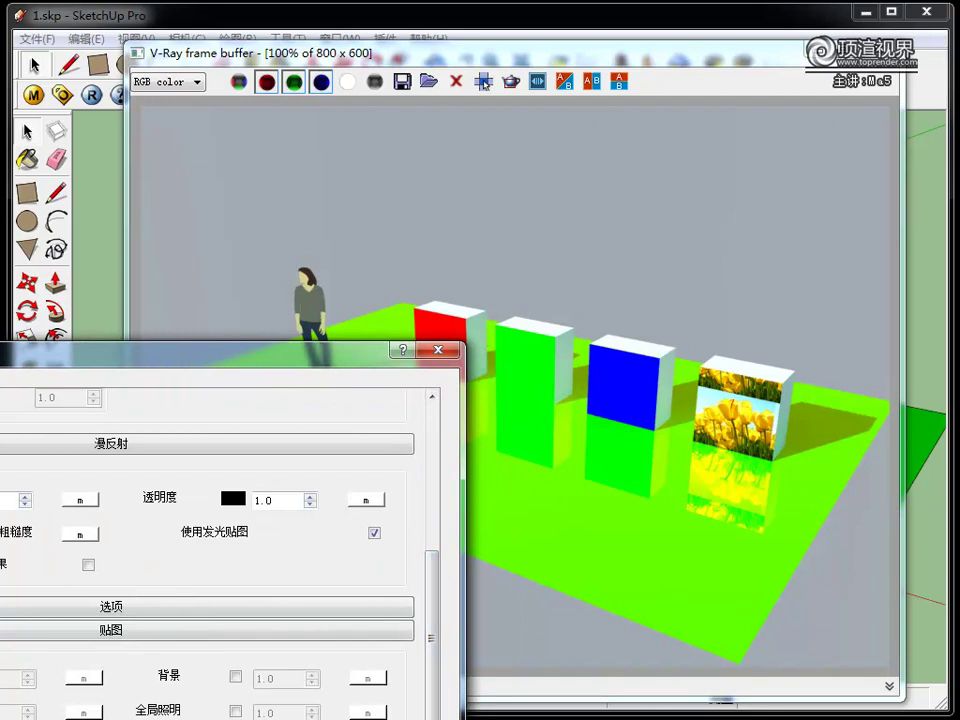
left_click_drag(250, 352, 252, 450)
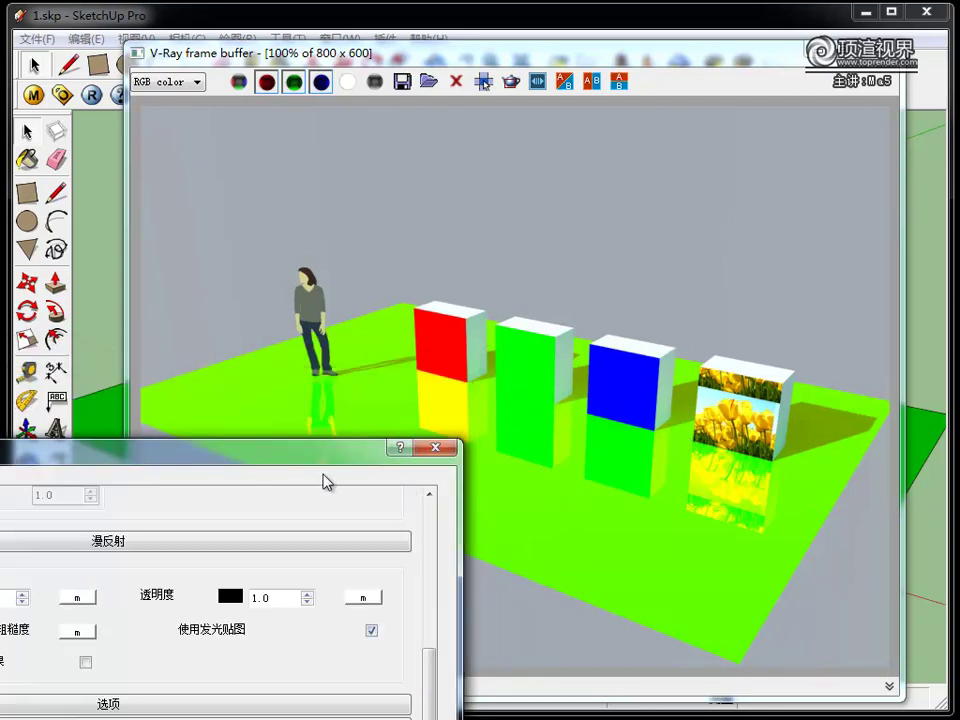
left_click_drag(324, 452, 322, 440)
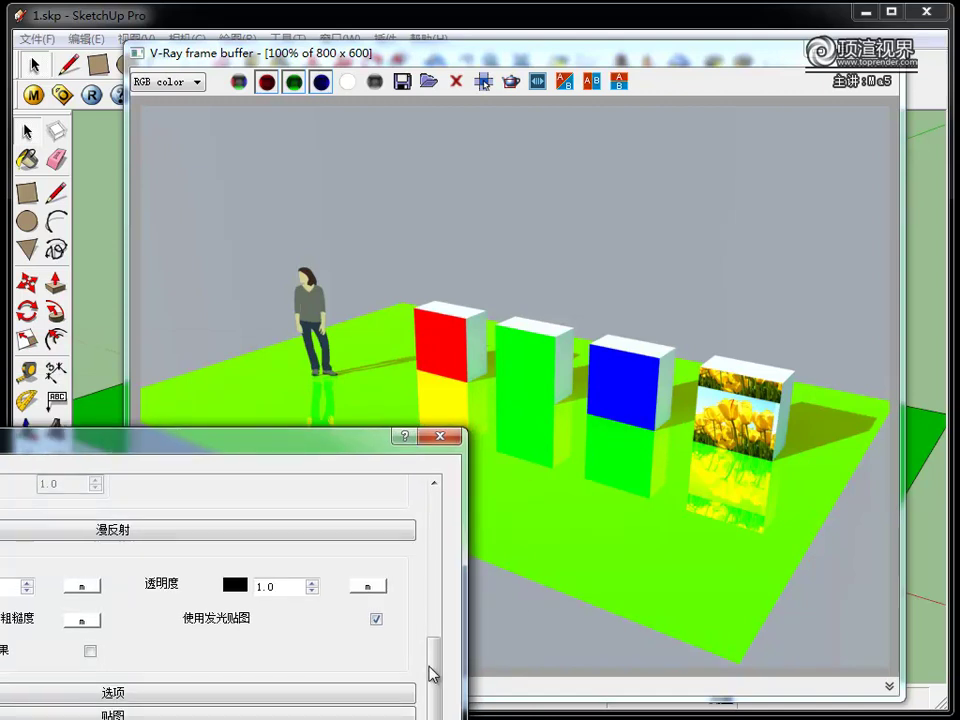
left_click_drag(430, 675, 435, 482)
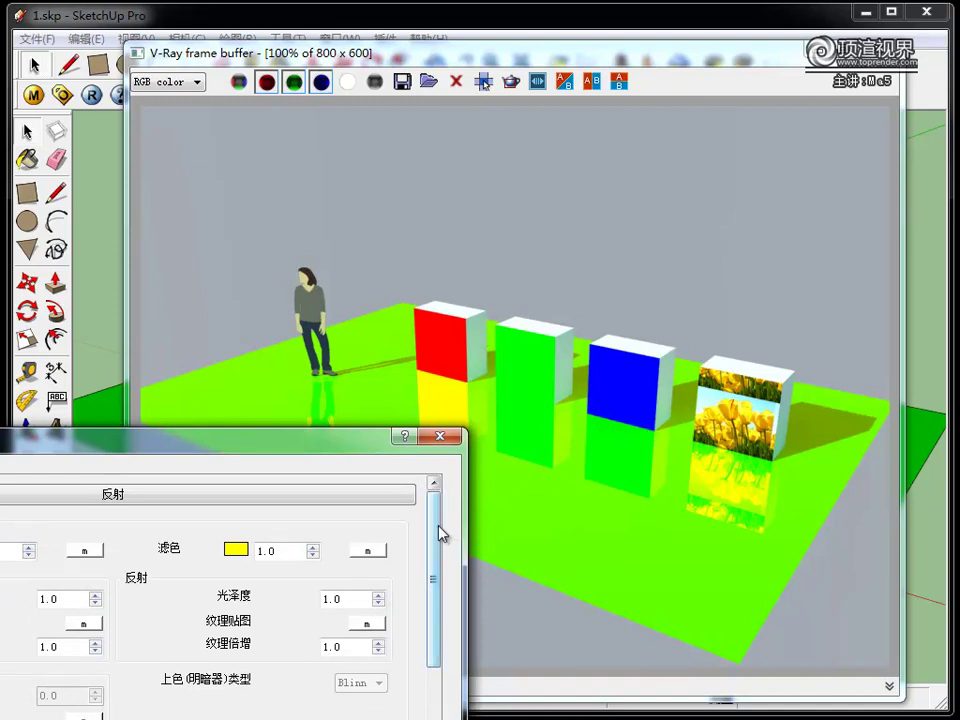
left_click_drag(437, 536, 326, 658)
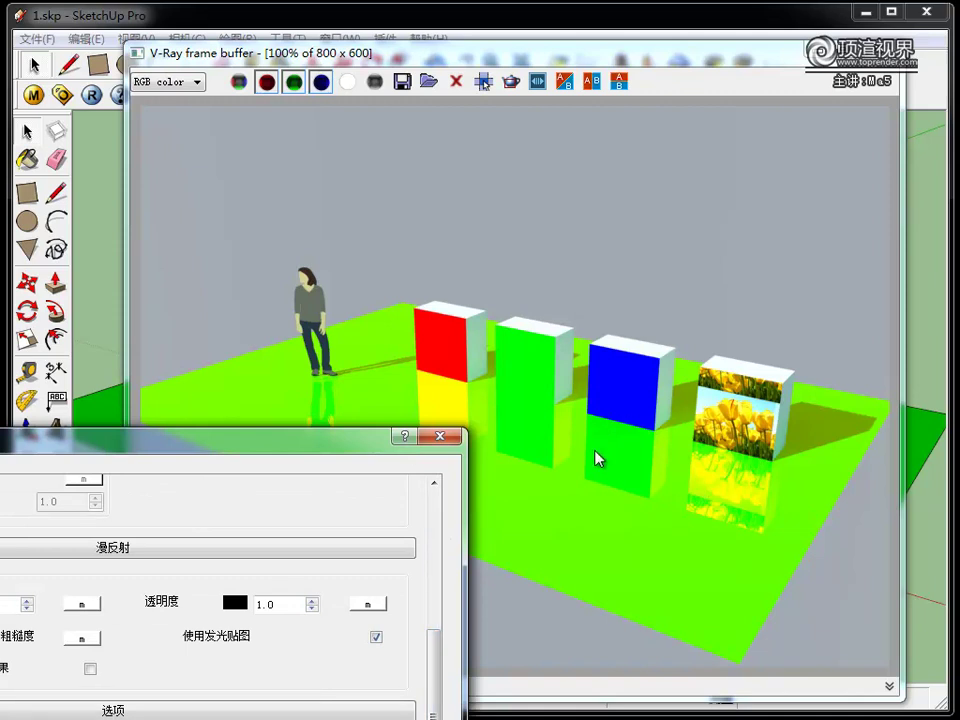
left_click_drag(356, 458, 418, 458)
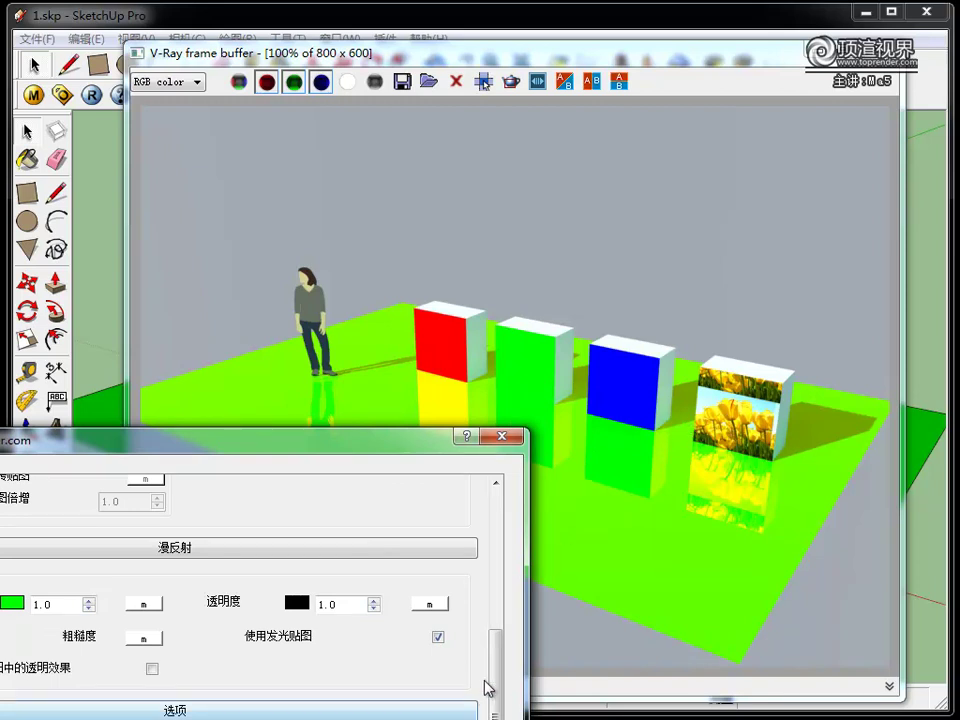
left_click_drag(497, 671, 519, 497)
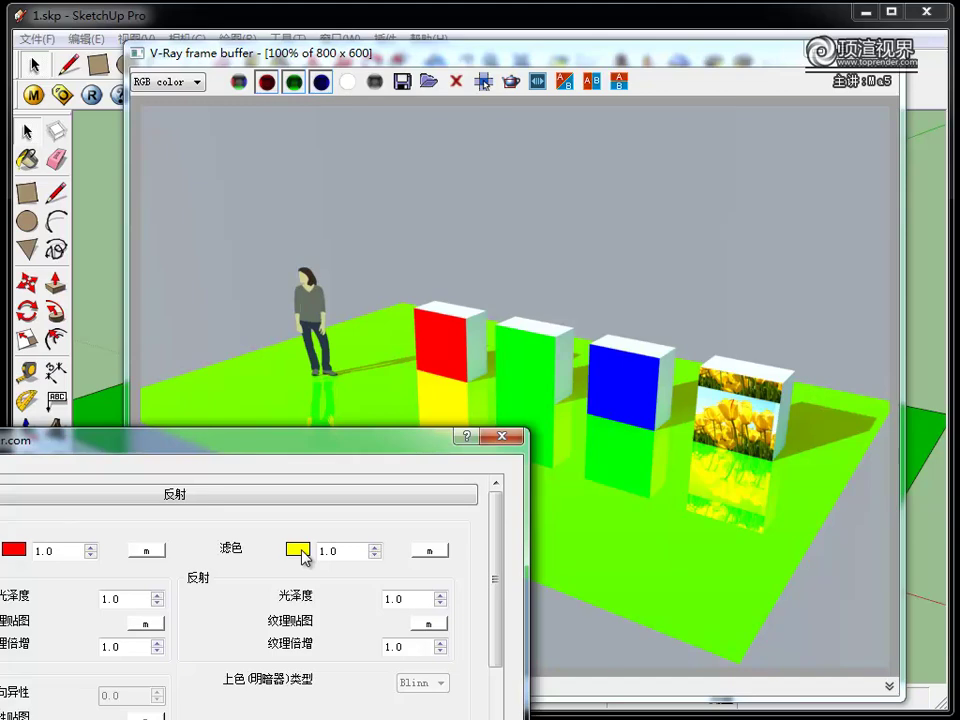
Replace the yellow reflection filter colour with pure blue.
left_click(298, 549)
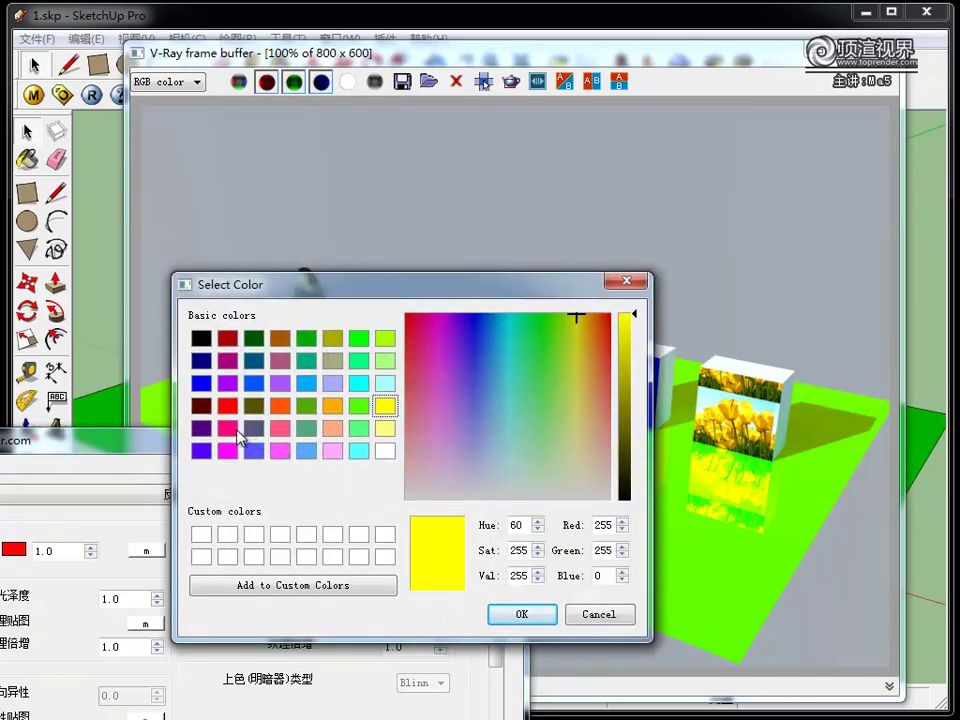
left_click(201, 383)
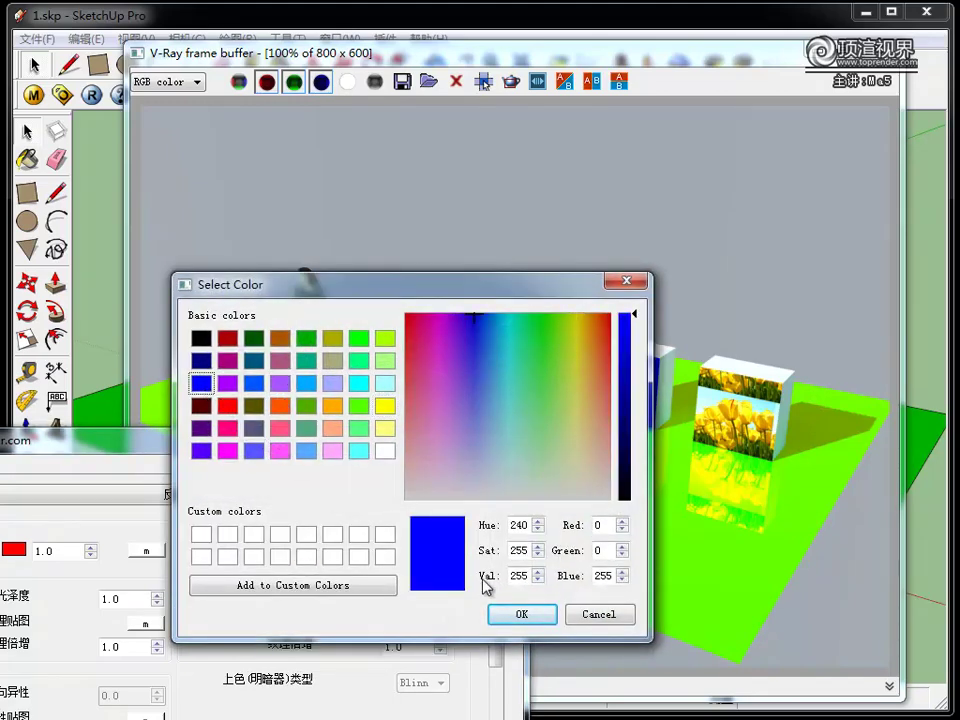
left_click(521, 614)
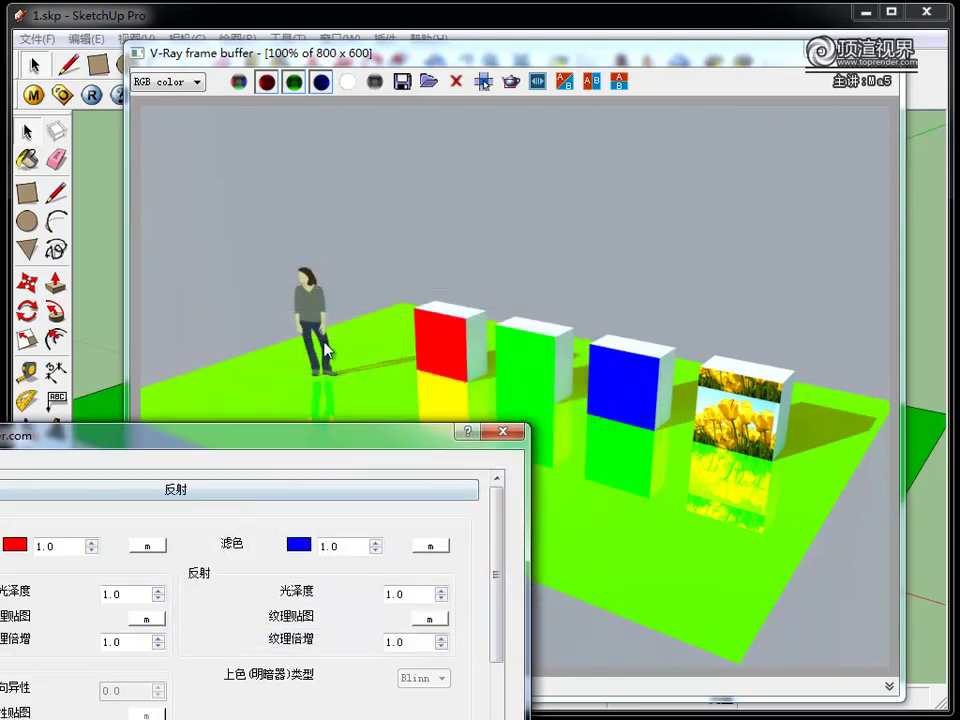
left_click_drag(330, 432, 330, 262)
scroll(335, 500, "down", 3)
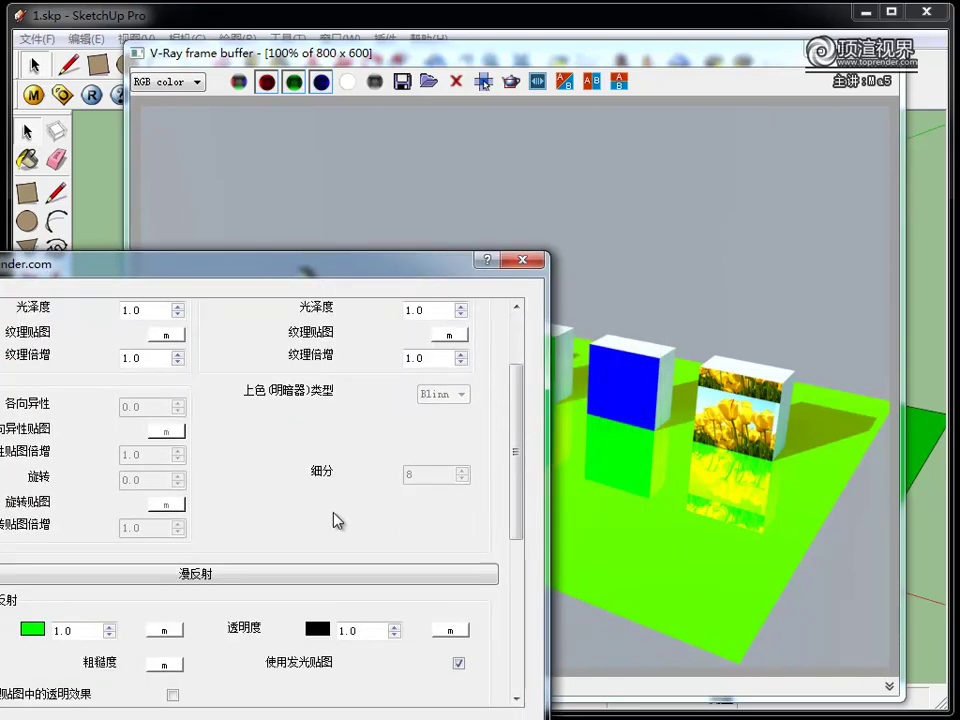
scroll(335, 520, "up", 1)
scroll(335, 530, "down", 1)
scroll(338, 546, "up", 1)
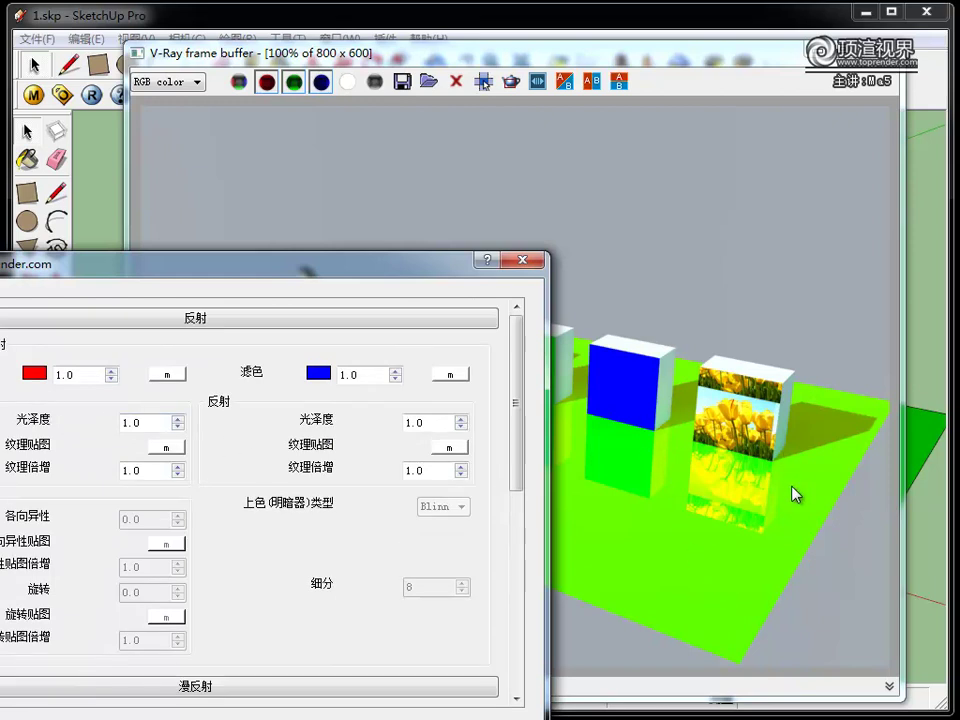
Render with the blue filter and move the editor aside to inspect the green floor.
left_click(91, 100)
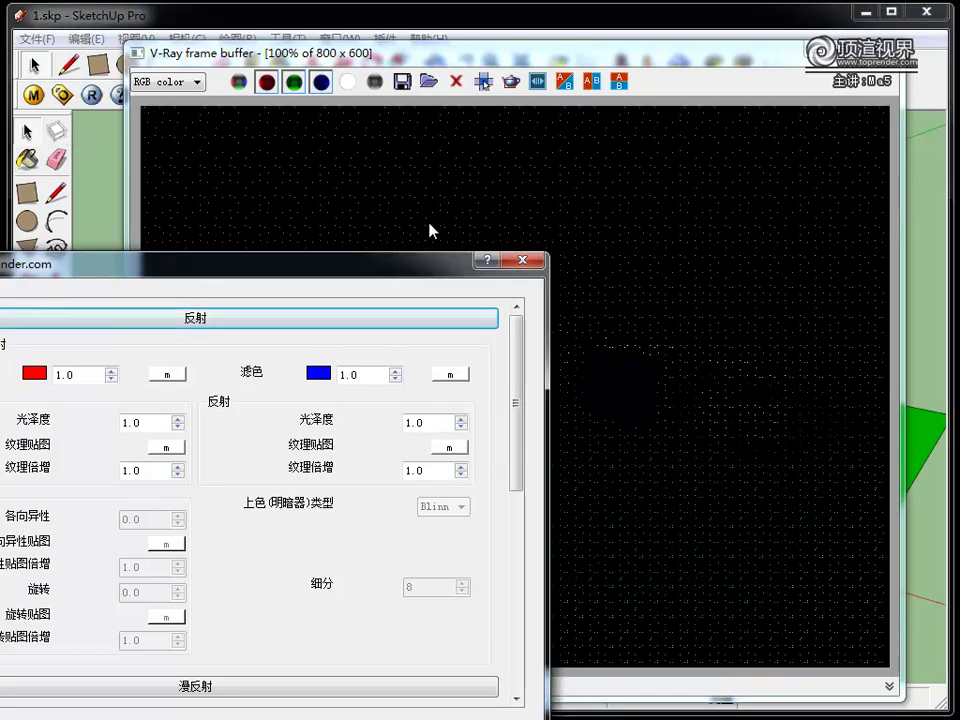
left_click_drag(364, 278, 244, 206)
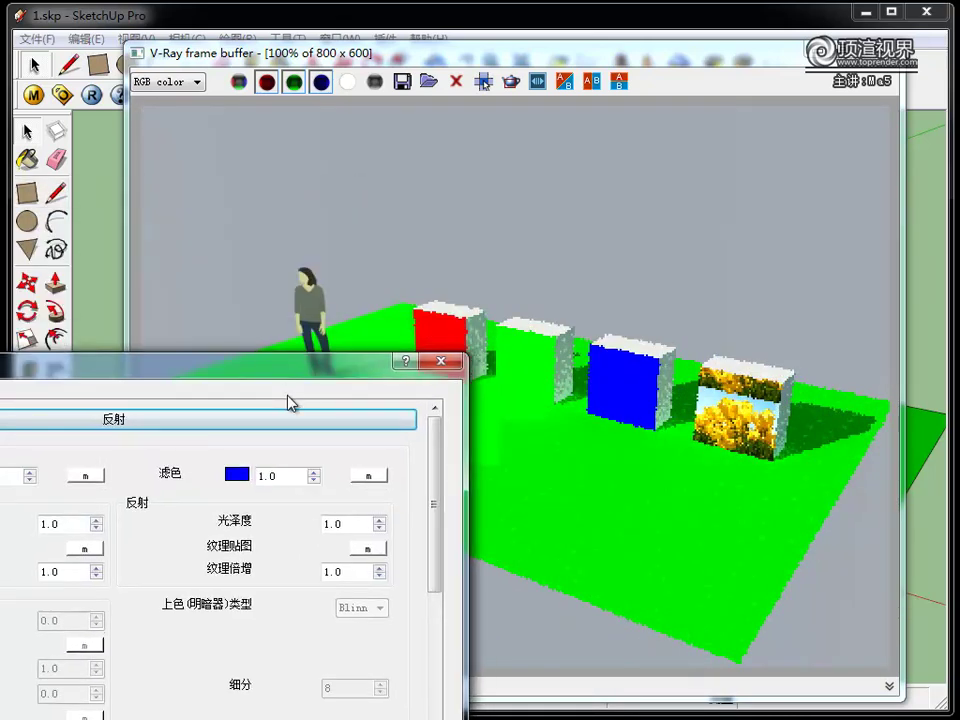
left_click_drag(244, 210, 297, 462)
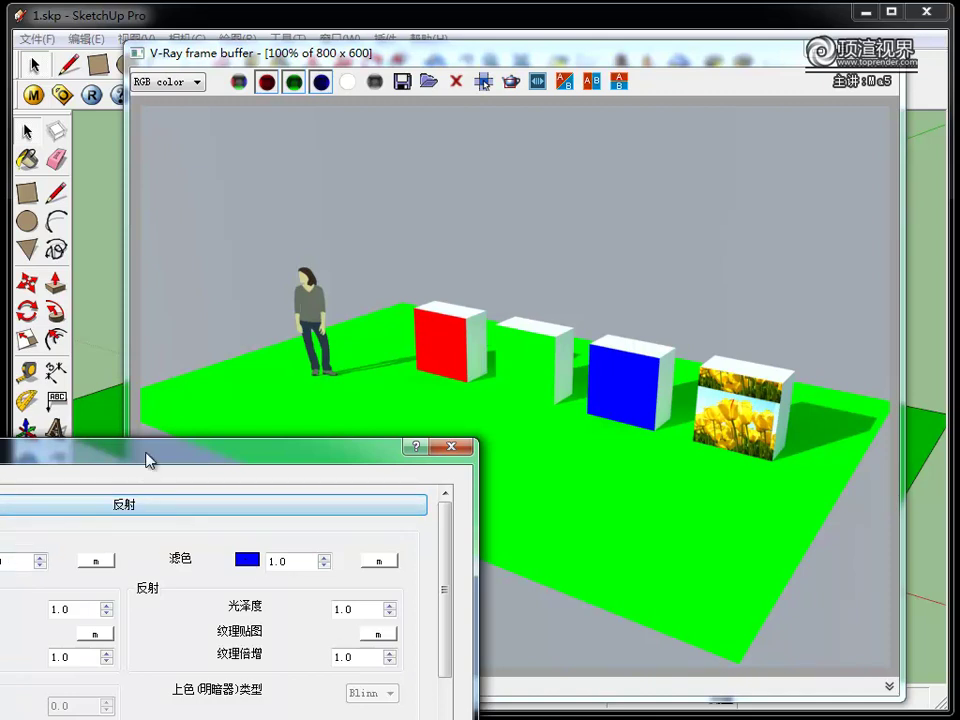
left_click_drag(148, 459, 116, 317)
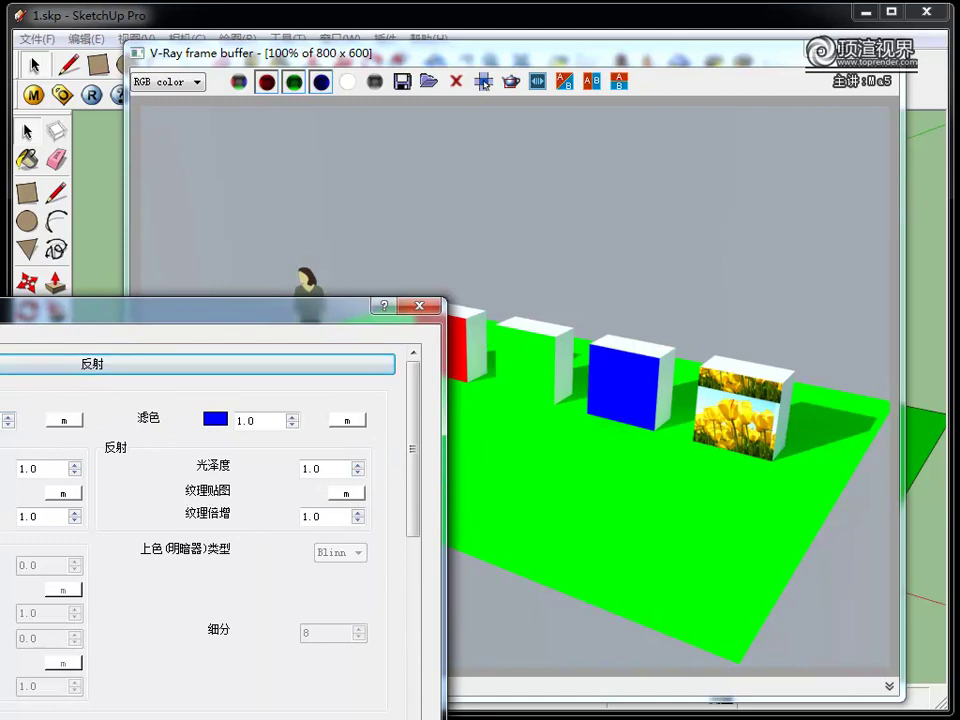
left_click_drag(92, 314, 112, 286)
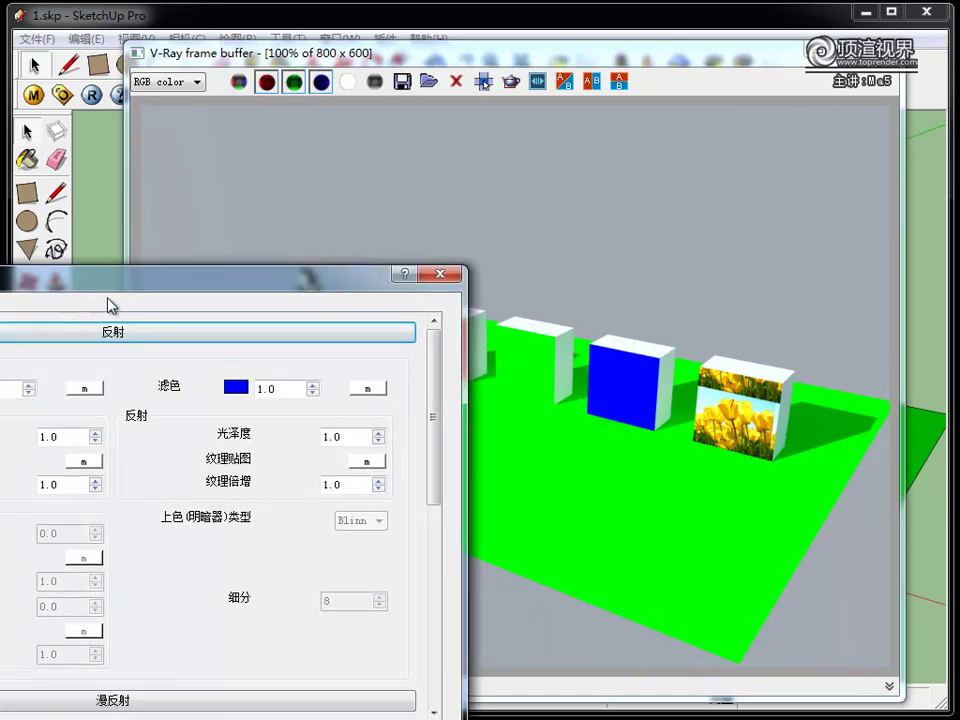
scroll(93, 480, "down", 1)
Change the diffuse colour swatch from green to cyan (0, 255, 255).
scroll(98, 472, "up", 1)
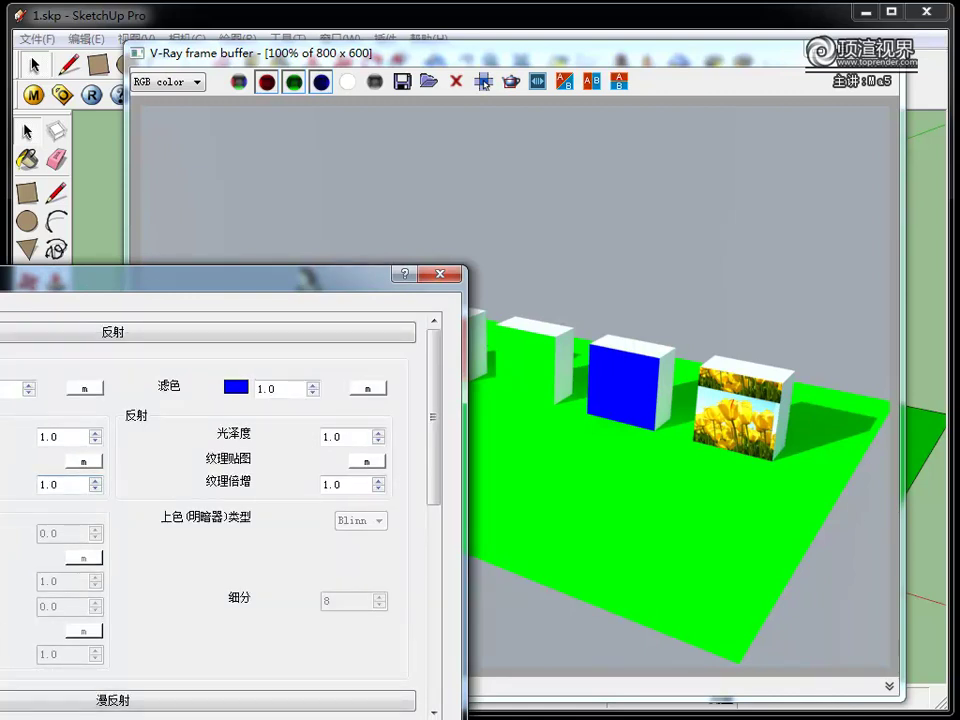
scroll(69, 480, "down", 3)
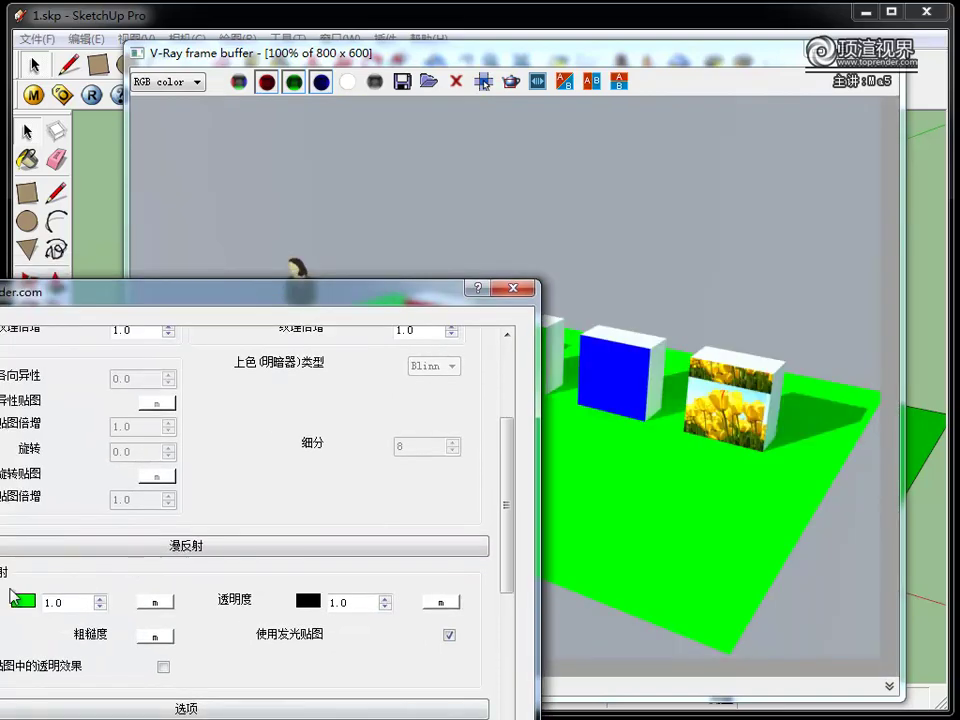
left_click(20, 601)
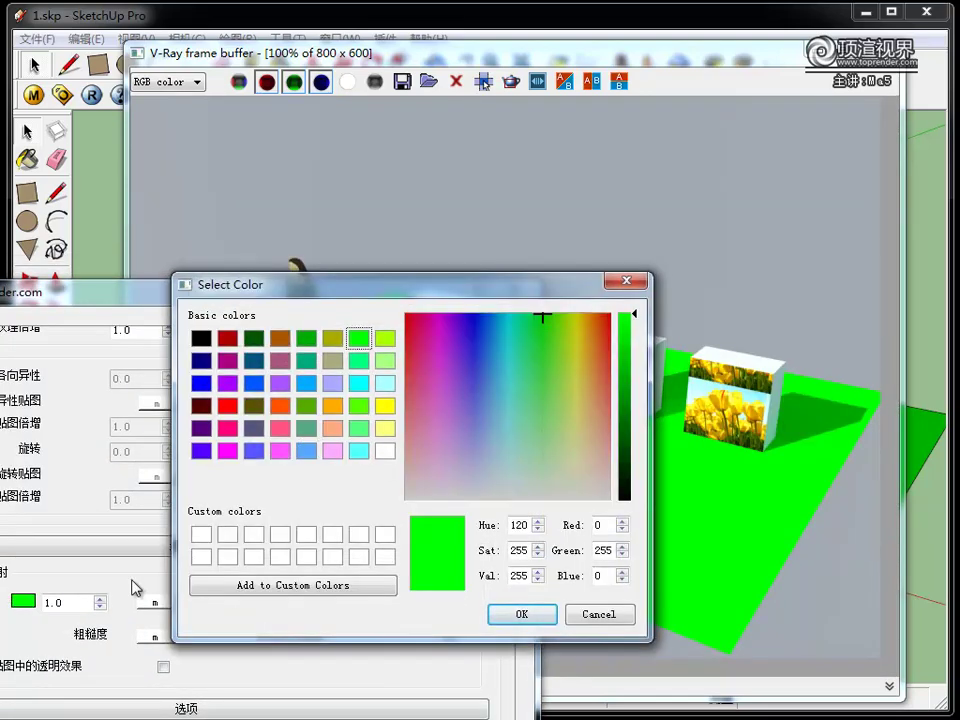
left_click(359, 386)
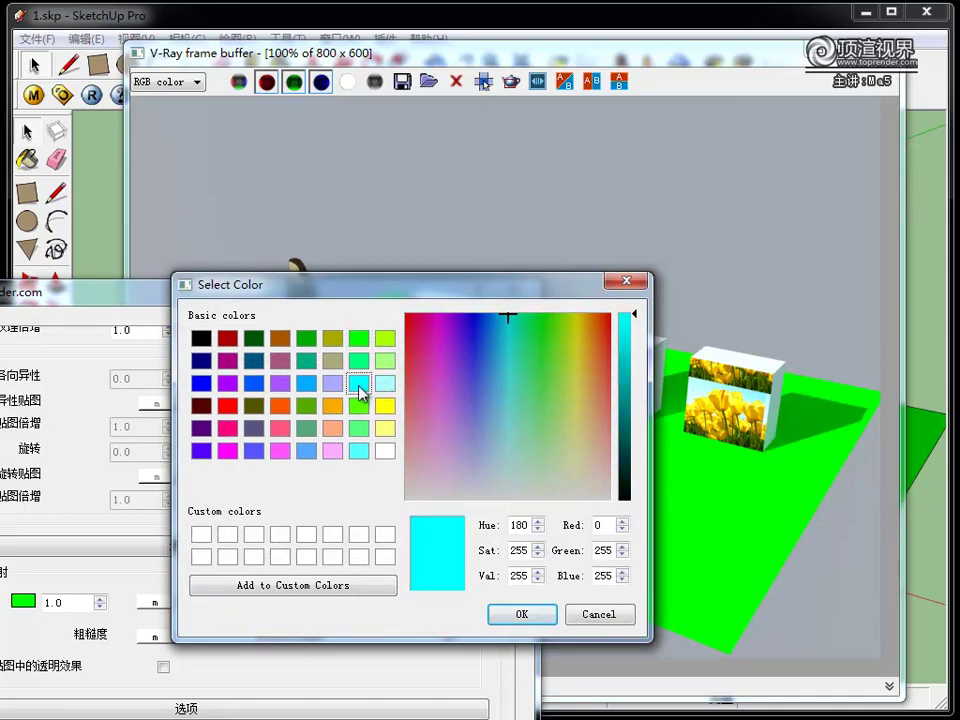
left_click(523, 617)
mouse_move(501, 549)
left_mouse_down()
mouse_move(505, 460)
mouse_move(520, 568)
mouse_move(523, 490)
left_mouse_up()
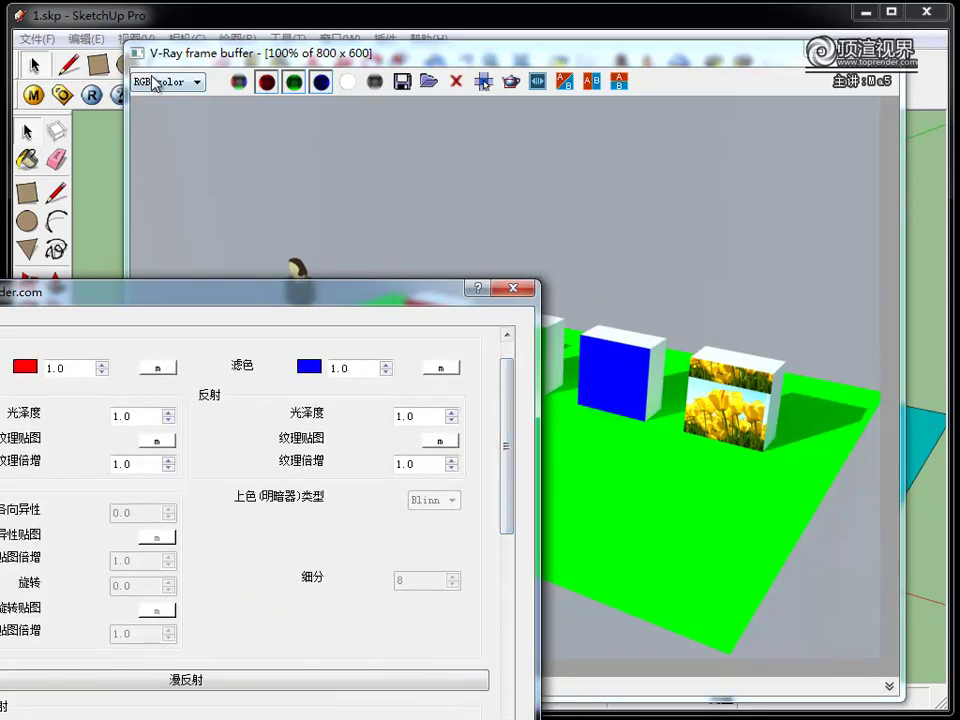
Run the V-Ray render again and uncover the frame buffer to see the cyan floor.
left_click(92, 96)
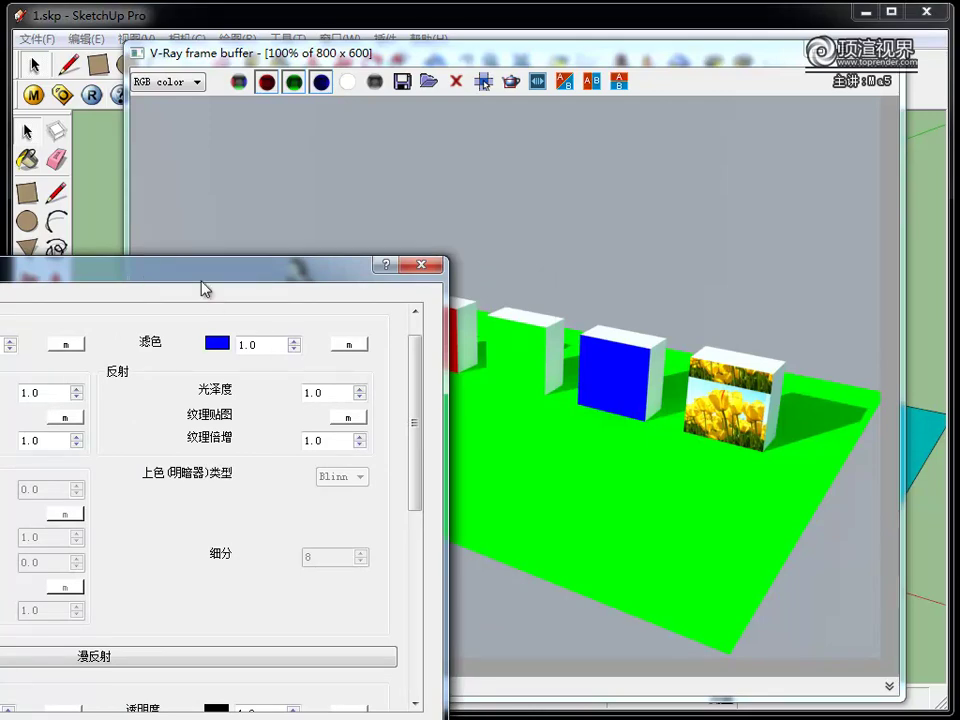
left_click_drag(203, 285, 133, 578)
left_click(91, 95)
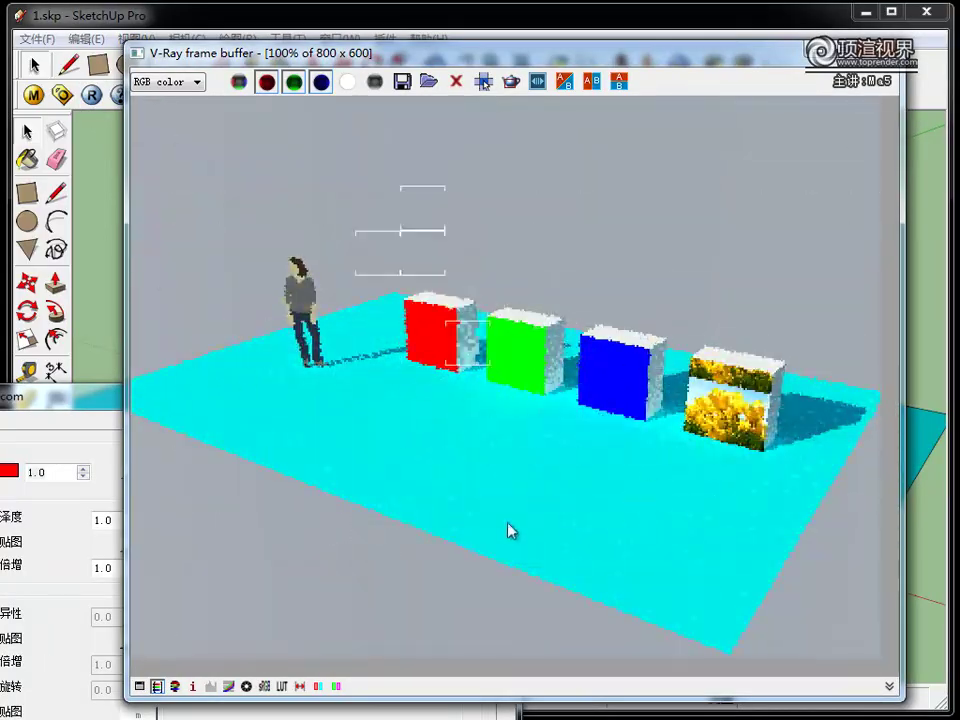
left_click_drag(71, 397, 311, 370)
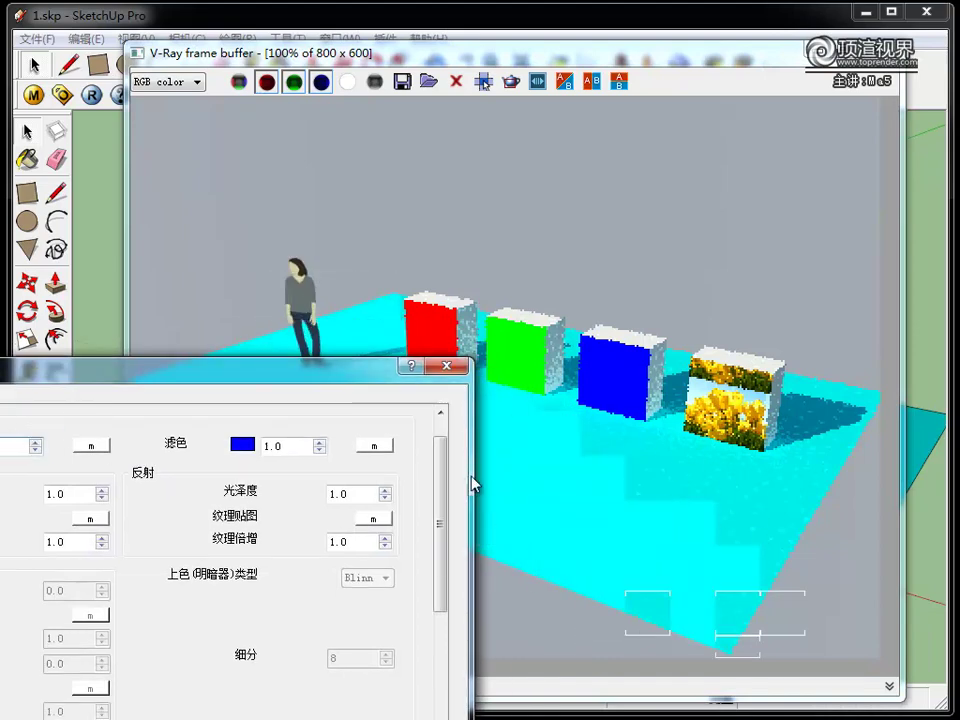
Replace the cyan diffuse colour with yellow, then move the editor down to reveal the render.
left_click_drag(155, 381, 147, 311)
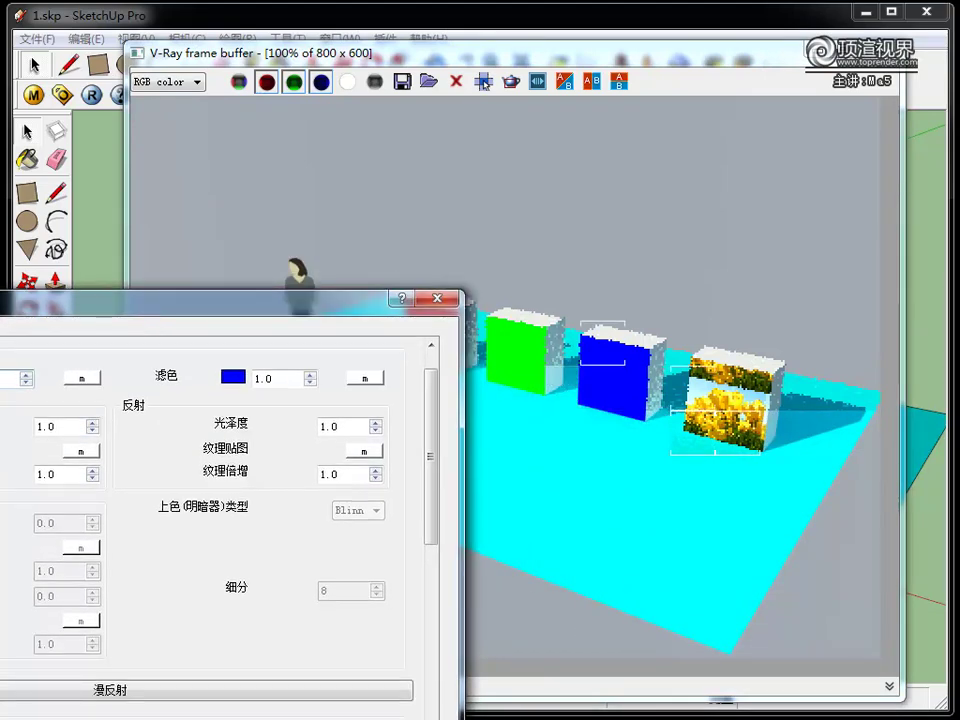
scroll(200, 500, "down", 2)
left_click(232, 689)
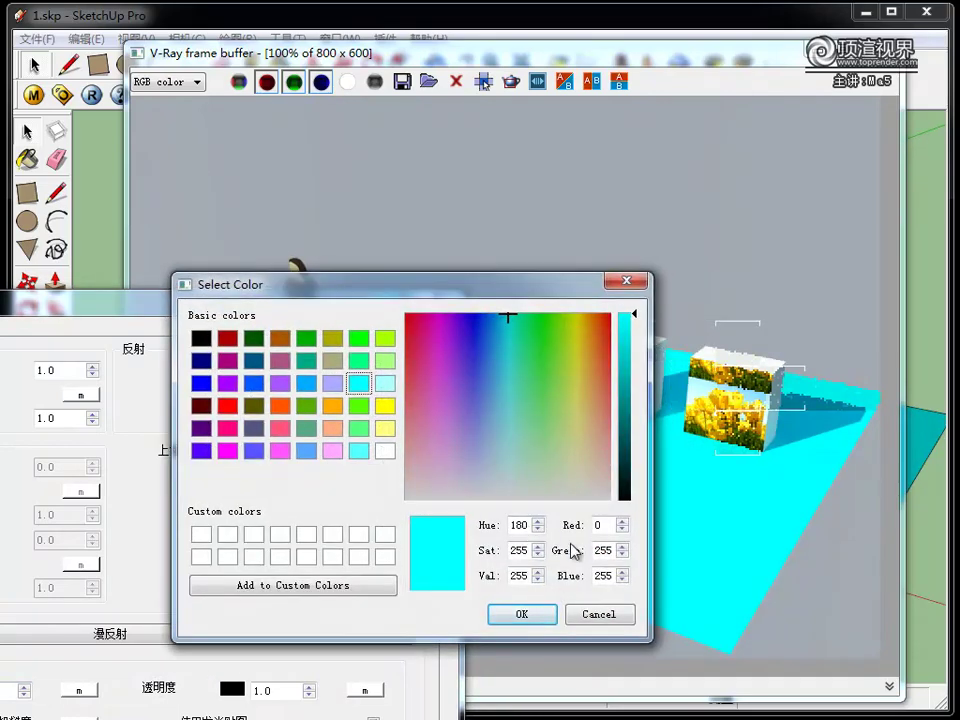
left_click(613, 622)
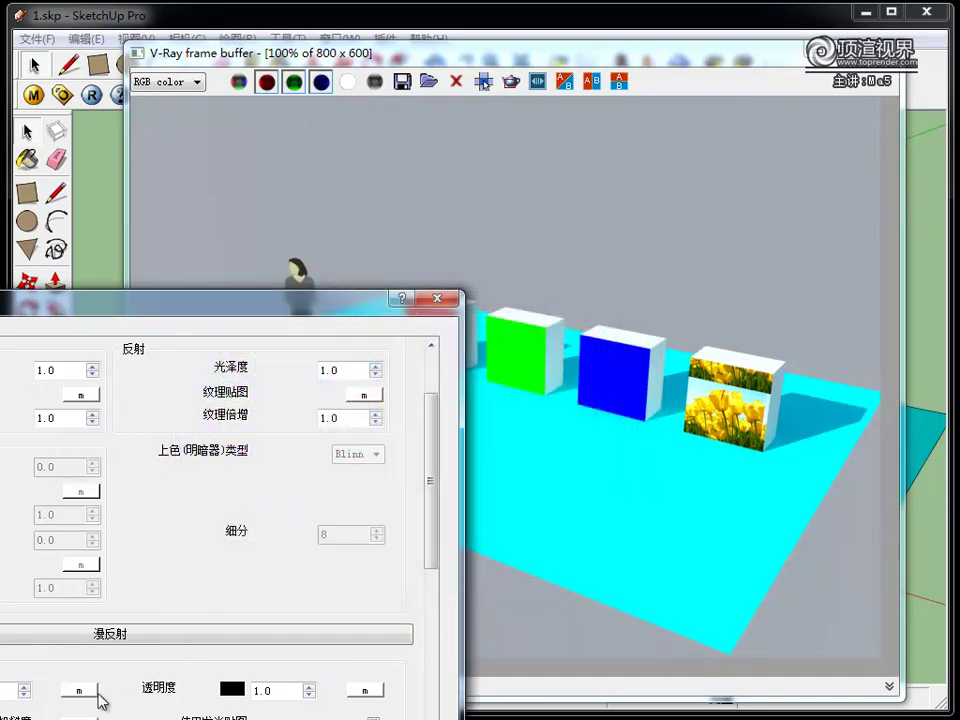
left_click(232, 689)
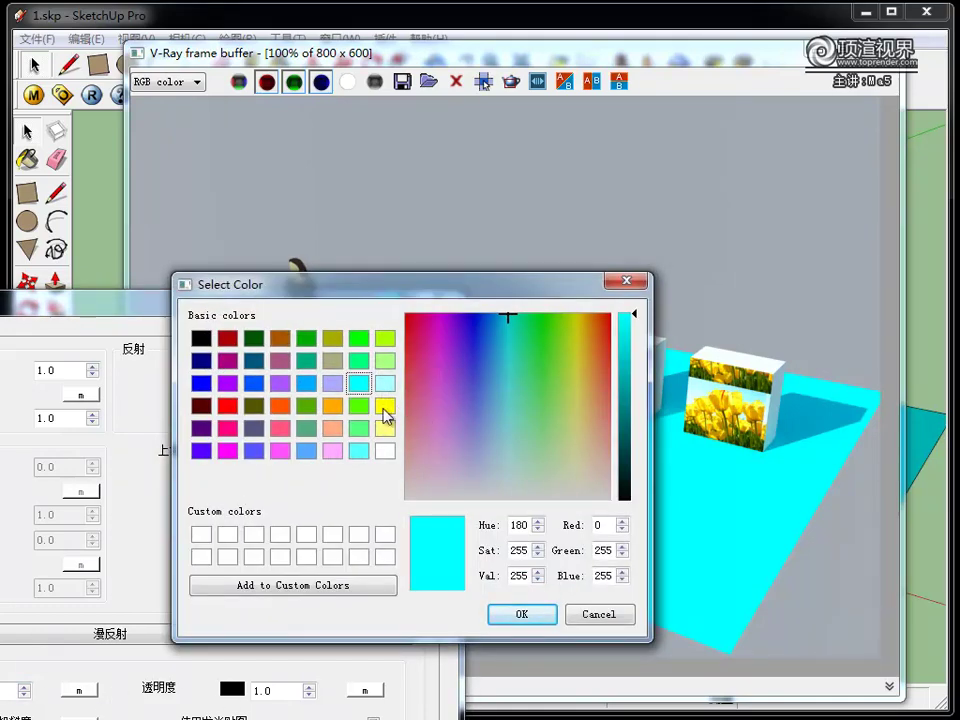
left_click(384, 406)
left_click(540, 620)
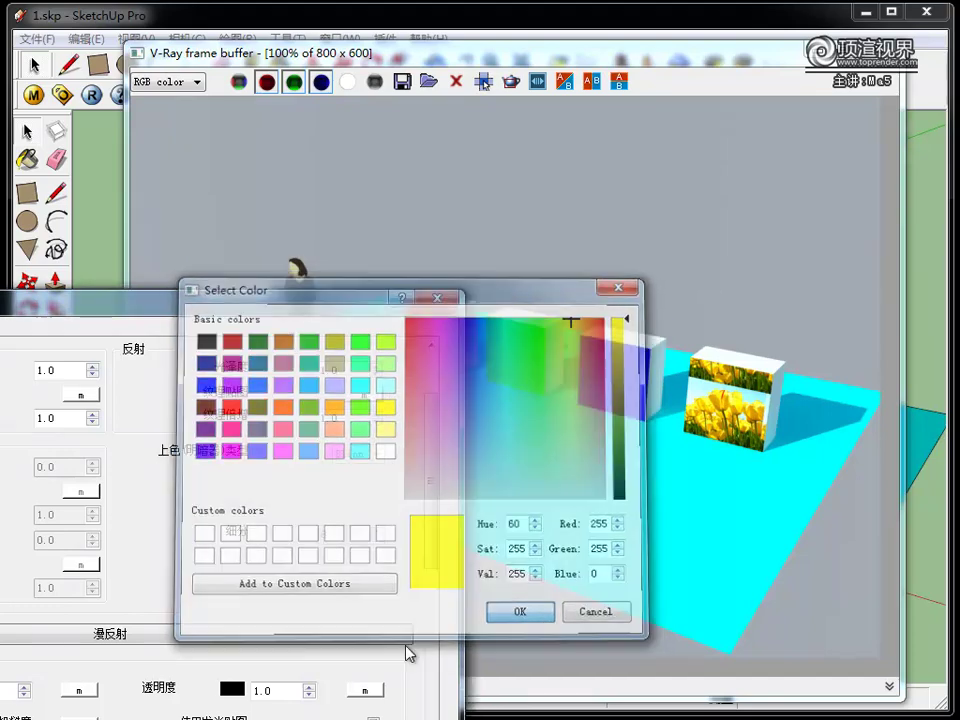
scroll(428, 546, "up", 2)
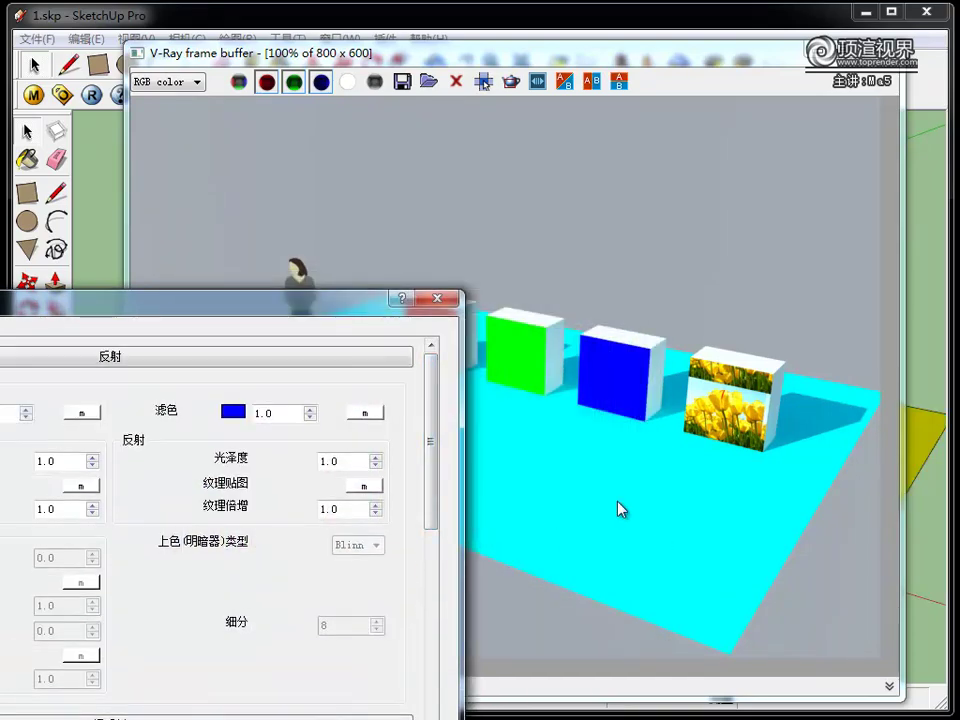
left_click_drag(170, 300, 170, 395)
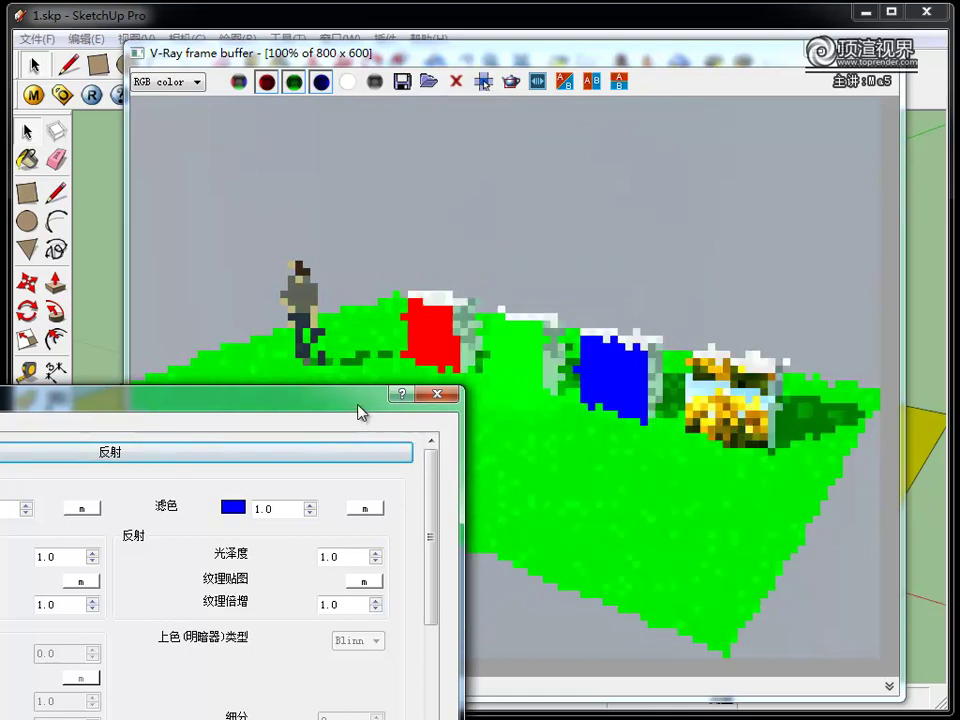
left_click_drag(358, 398, 325, 306)
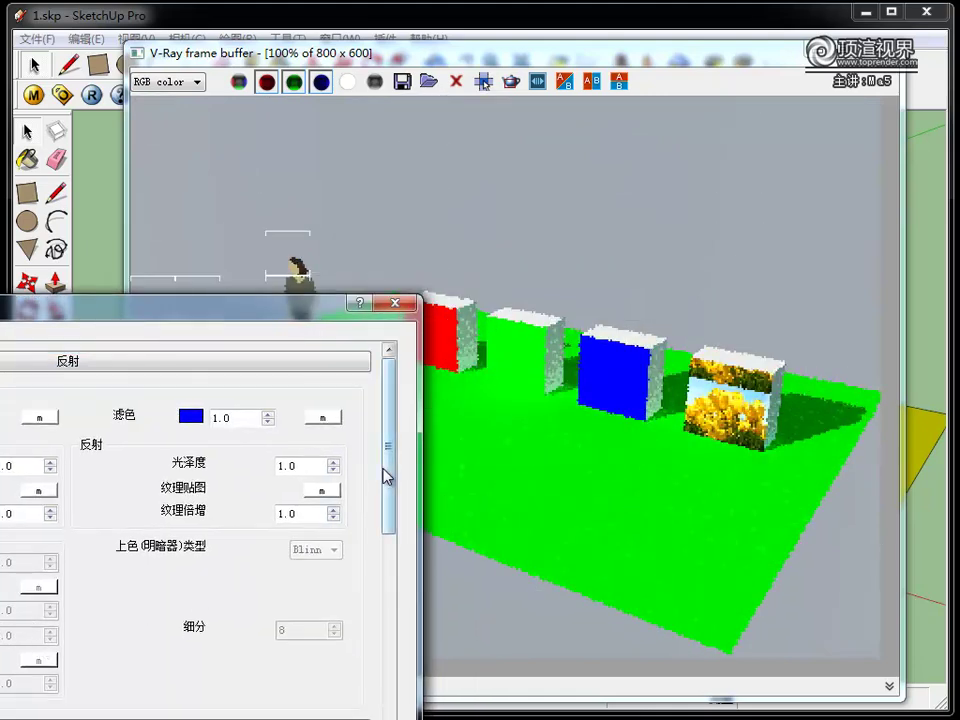
left_click_drag(388, 475, 386, 497)
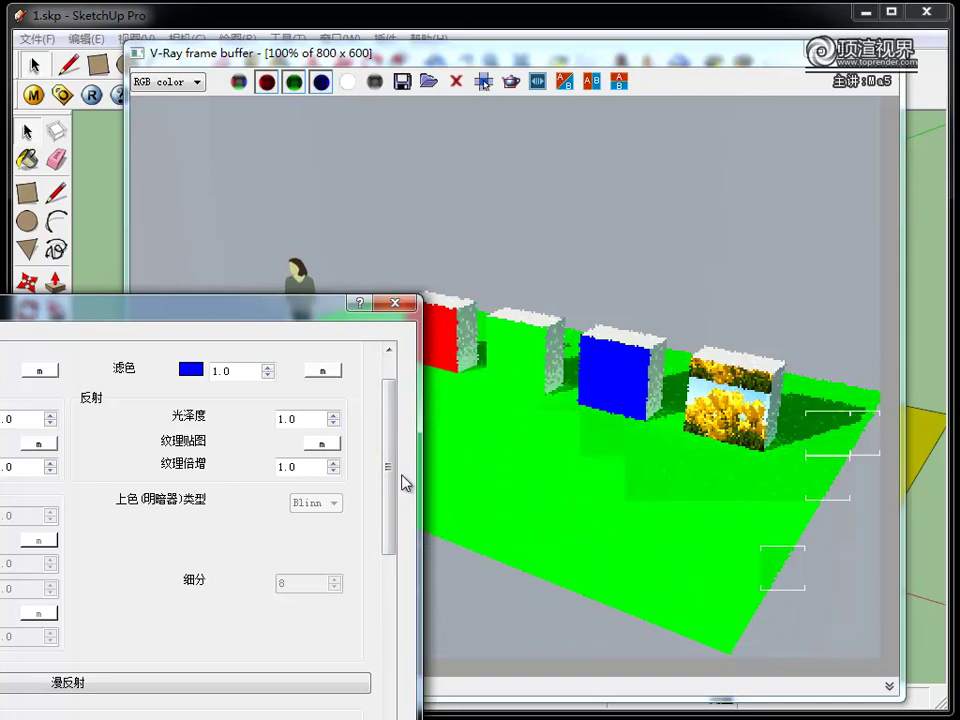
left_click_drag(396, 481, 392, 561)
left_click(188, 556)
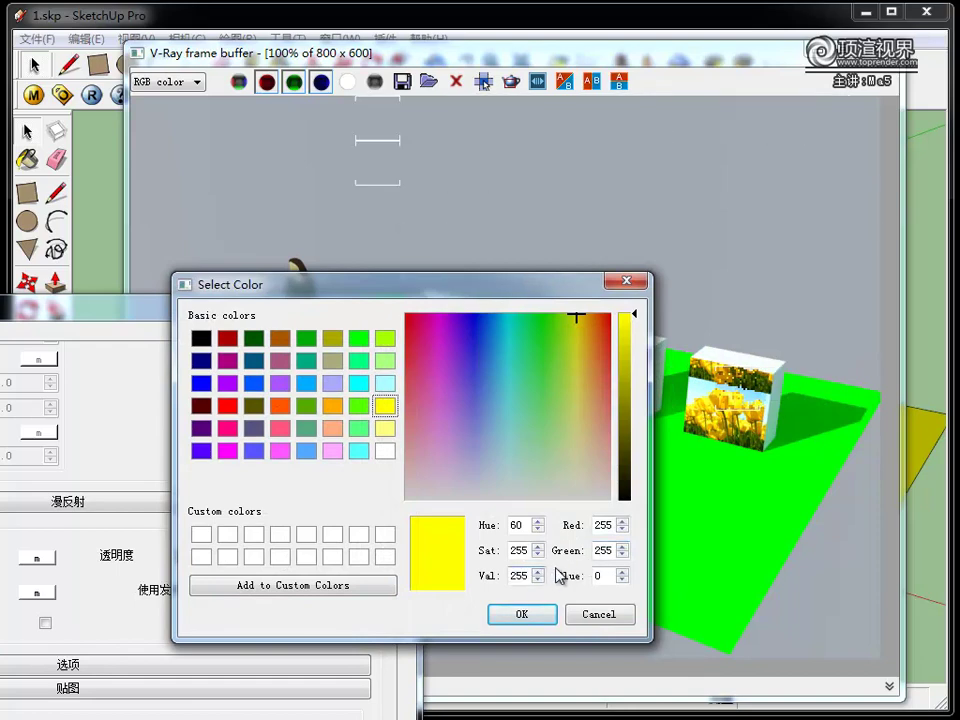
left_click(590, 614)
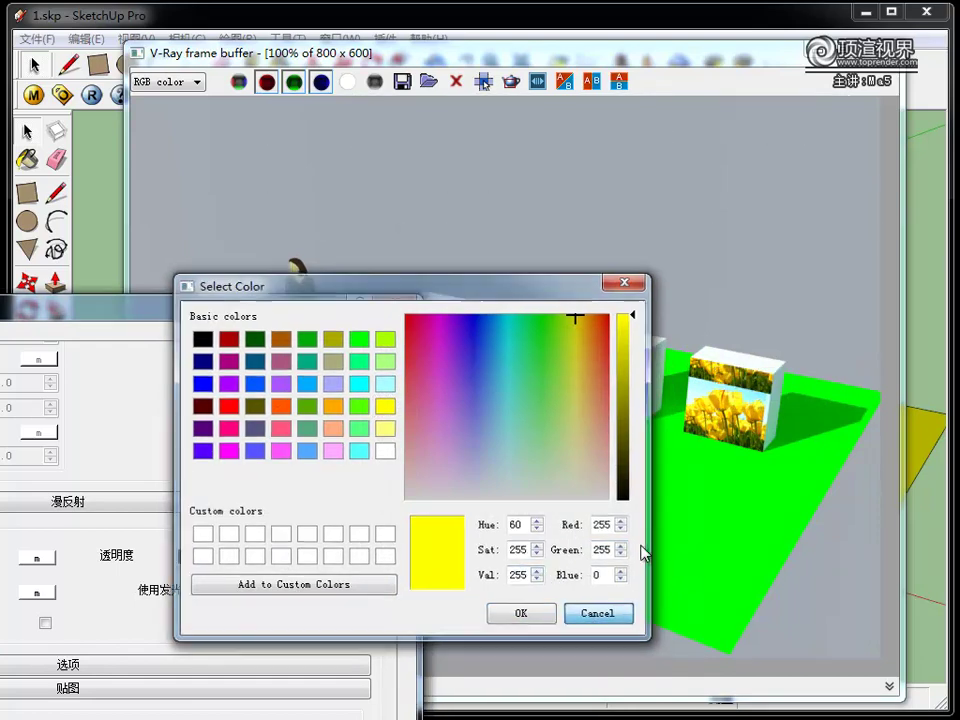
left_click_drag(380, 542, 388, 445)
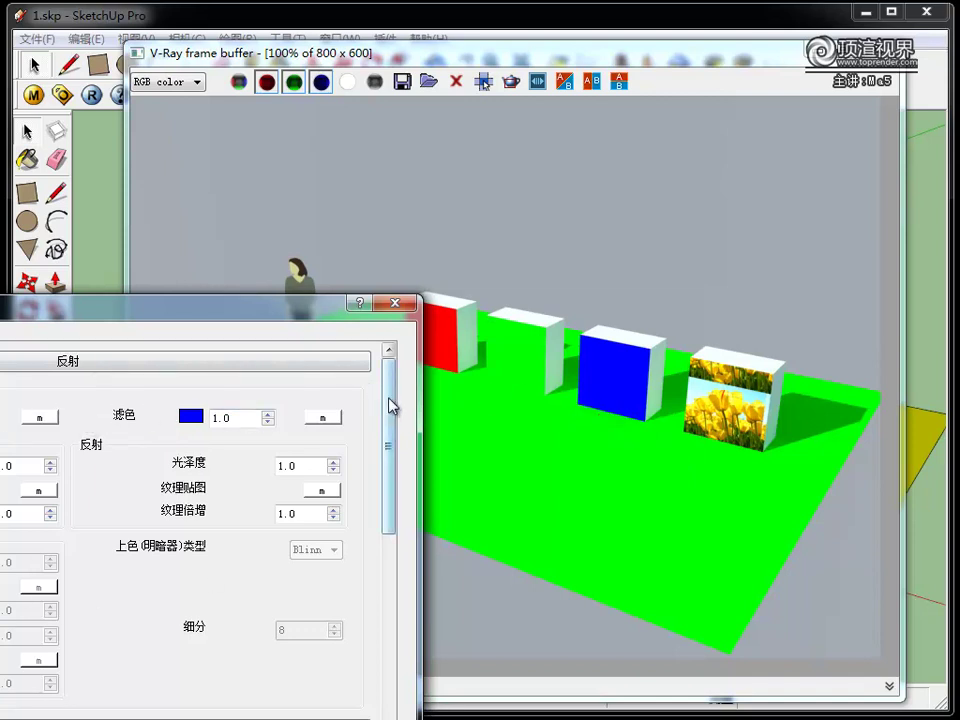
mouse_move(392, 405)
left_mouse_down()
mouse_move(385, 545)
mouse_move(394, 399)
mouse_move(394, 561)
mouse_move(400, 415)
left_mouse_up()
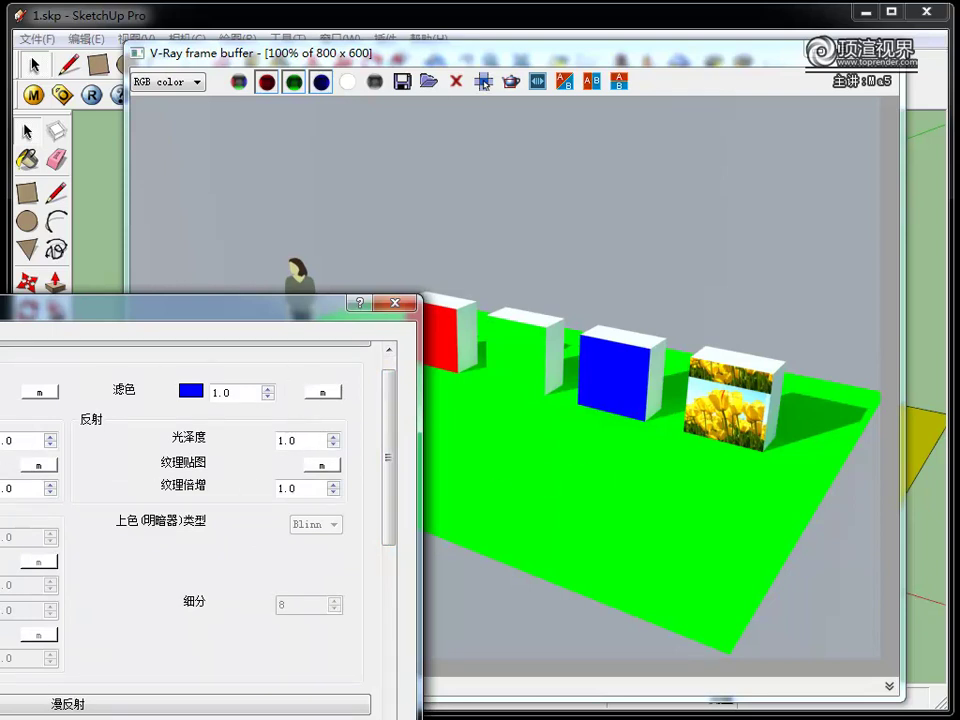
left_click_drag(396, 435, 394, 516)
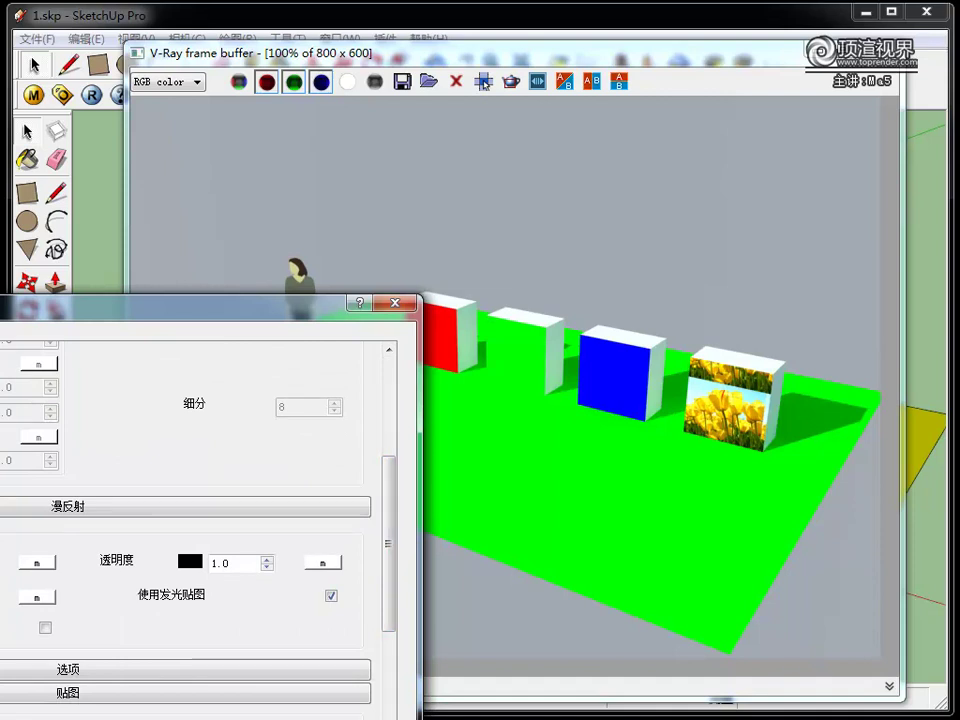
left_click_drag(154, 308, 120, 388)
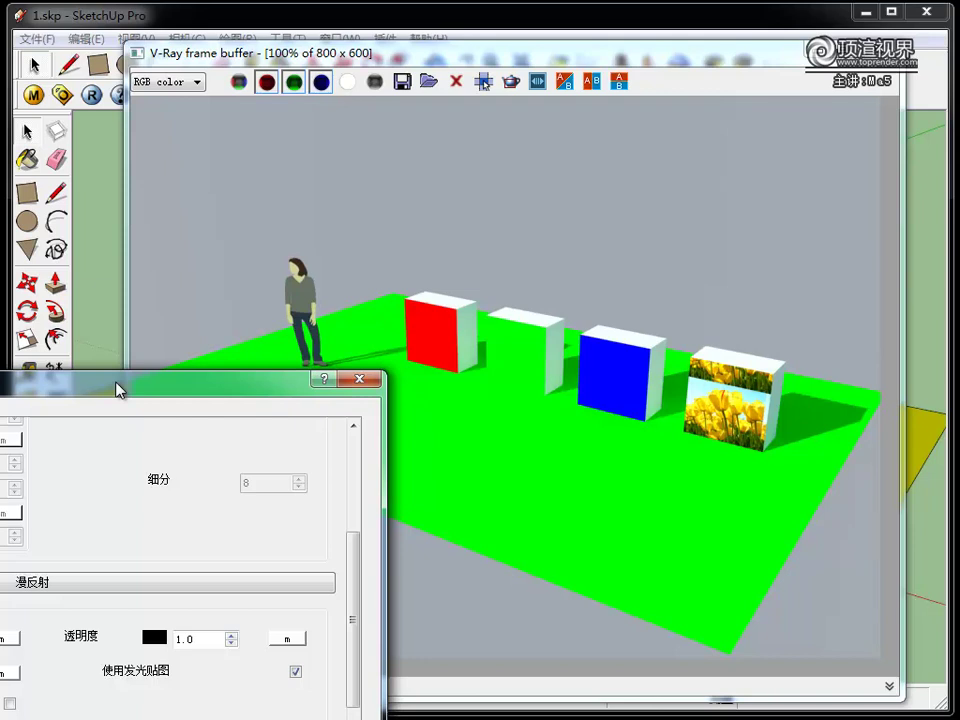
left_click_drag(118, 388, 154, 302)
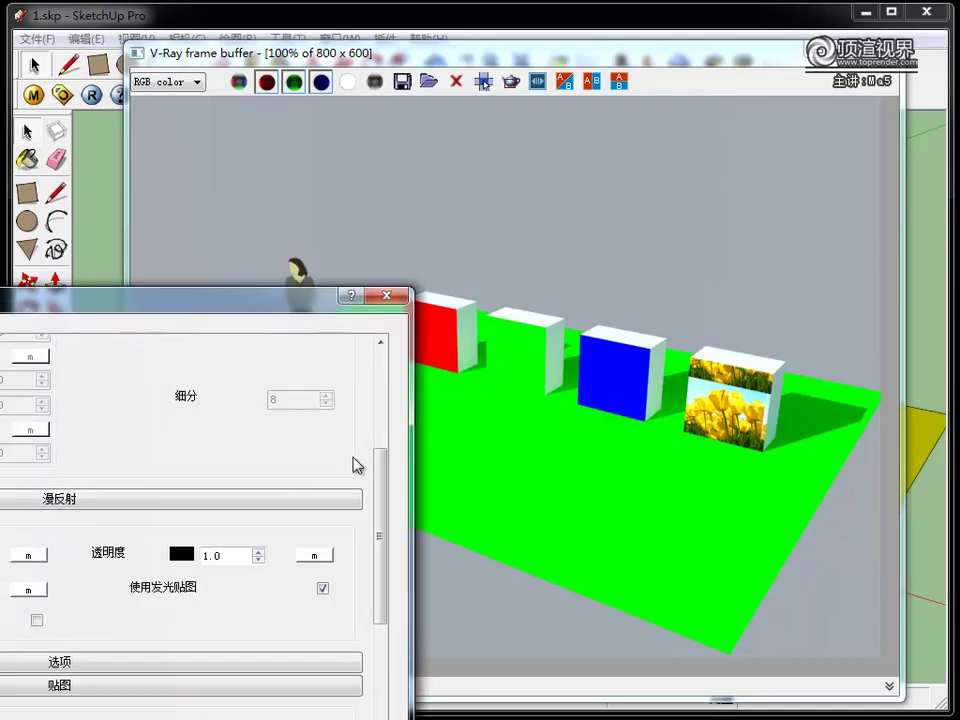
scroll(378, 479, "up", 1)
scroll(378, 479, "up", 3)
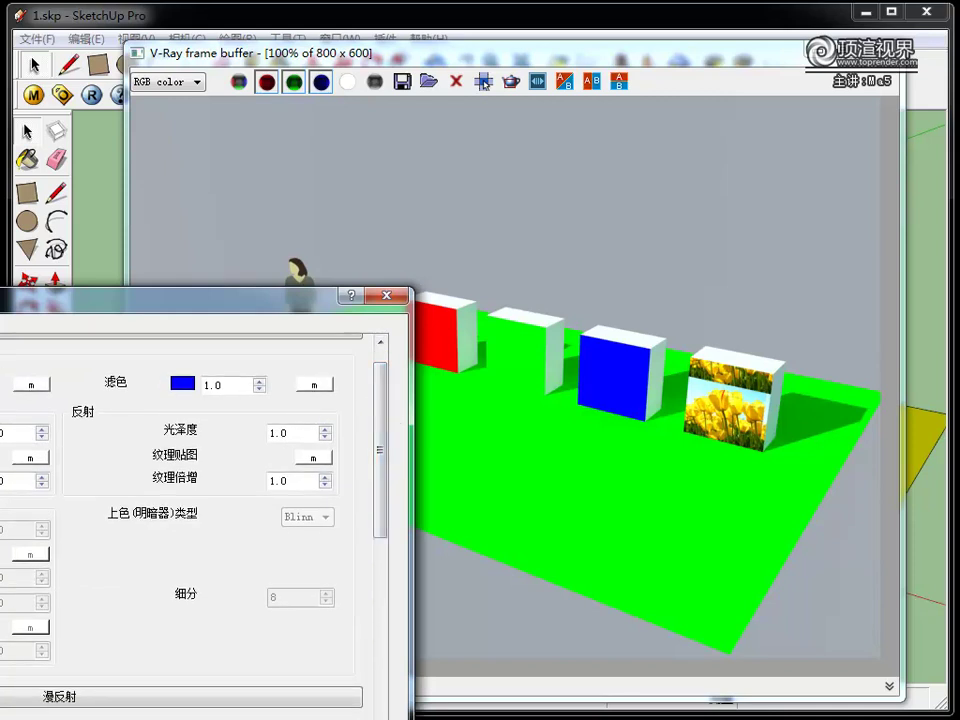
left_click_drag(50, 312, 70, 233)
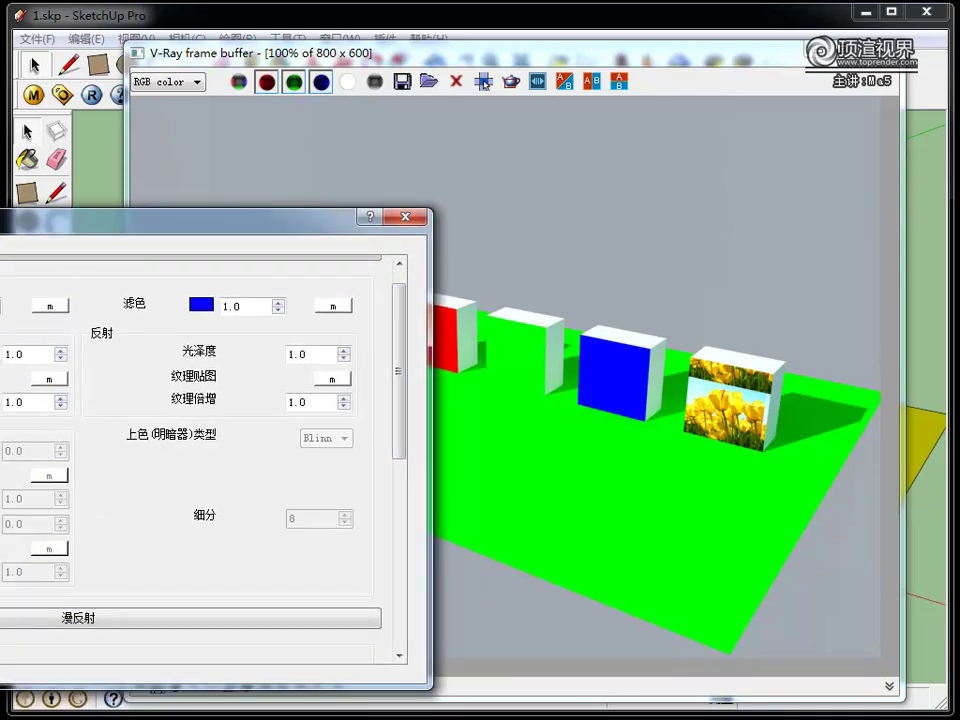
scroll(150, 450, "up", 1)
left_click(100, 274)
scroll(150, 450, "down", 1)
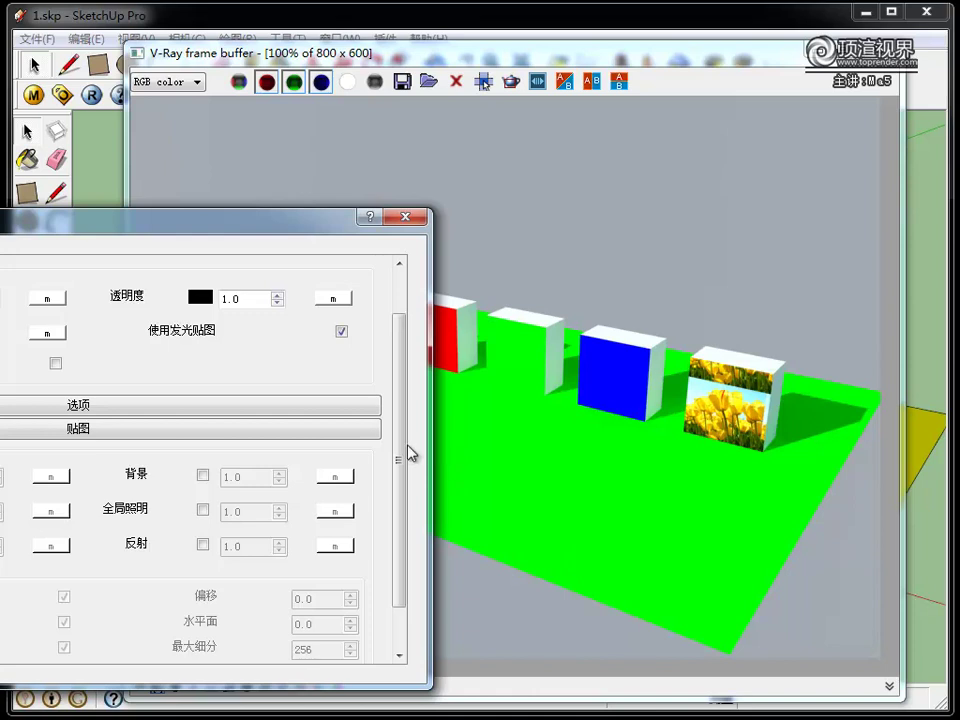
scroll(410, 452, "up", 1)
left_click(268, 278)
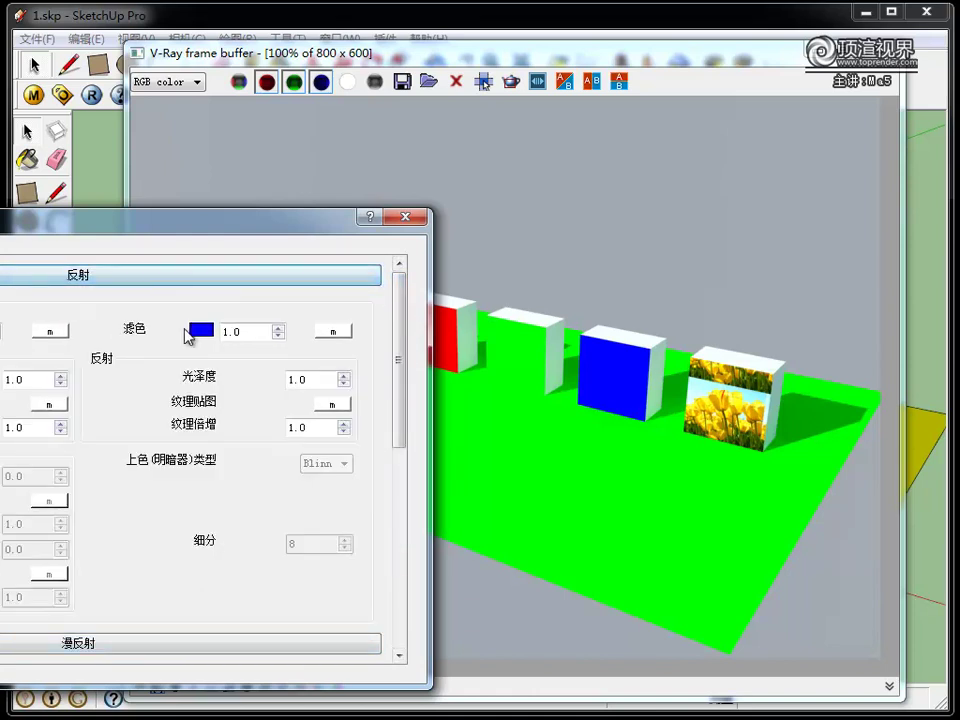
left_click(93, 272)
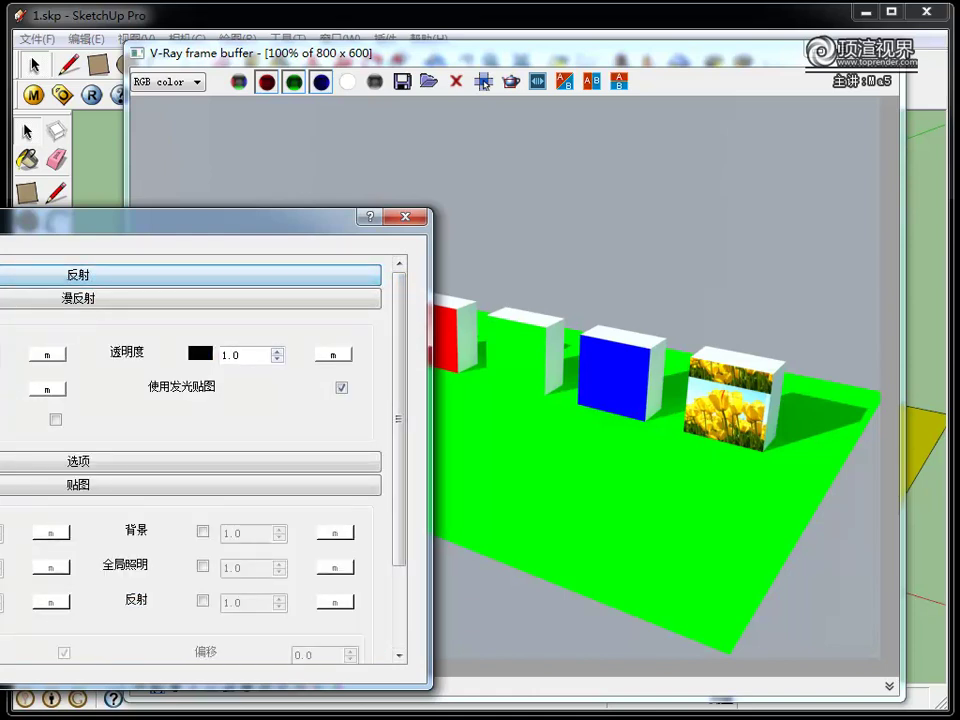
left_click(11, 276)
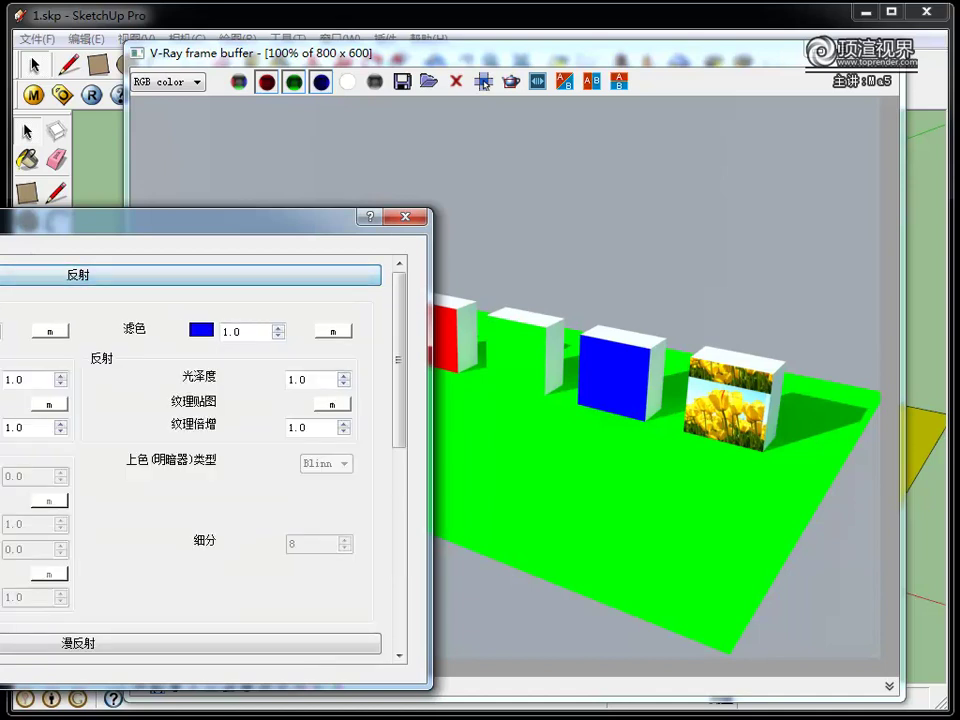
left_click(11, 276)
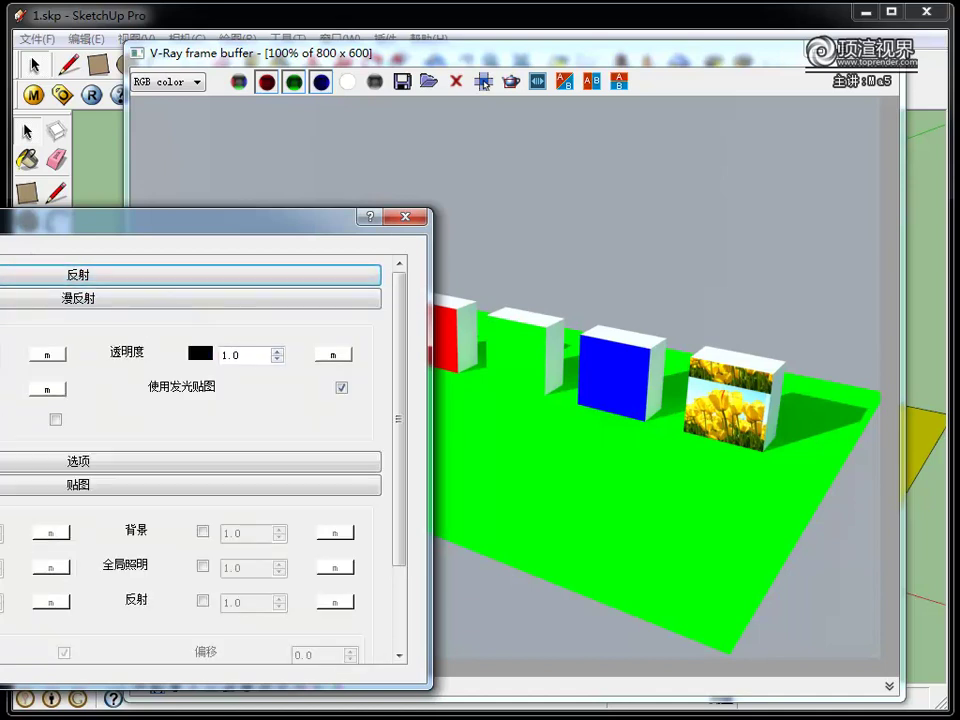
scroll(190, 450, "down", 1)
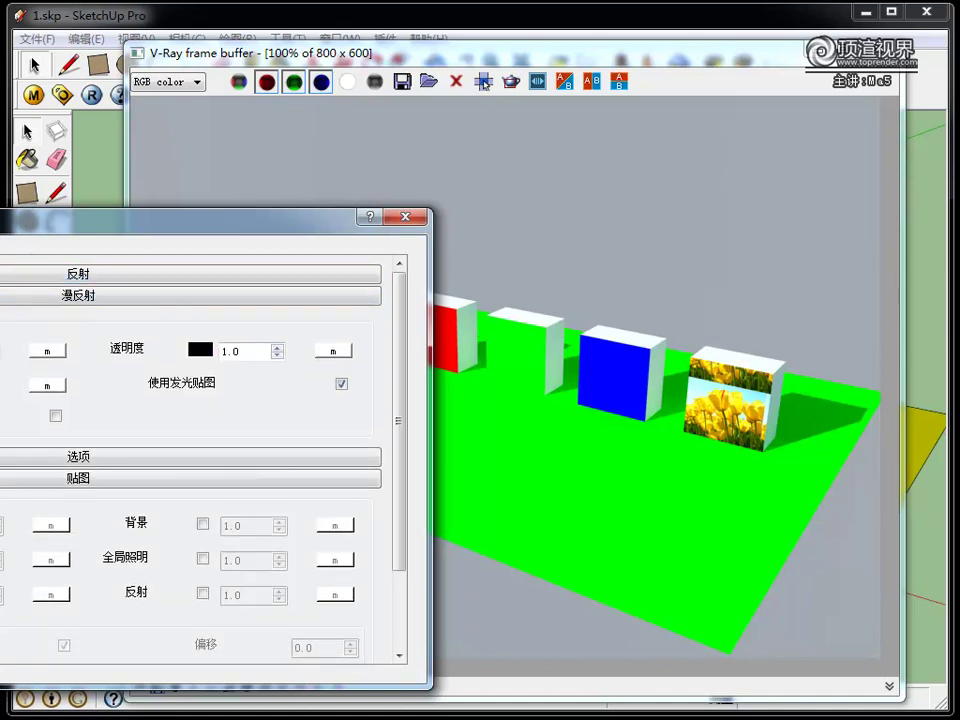
Delete the floor material's 反射 reflection layer and set its diffuse colour to pure green.
key("Delete")
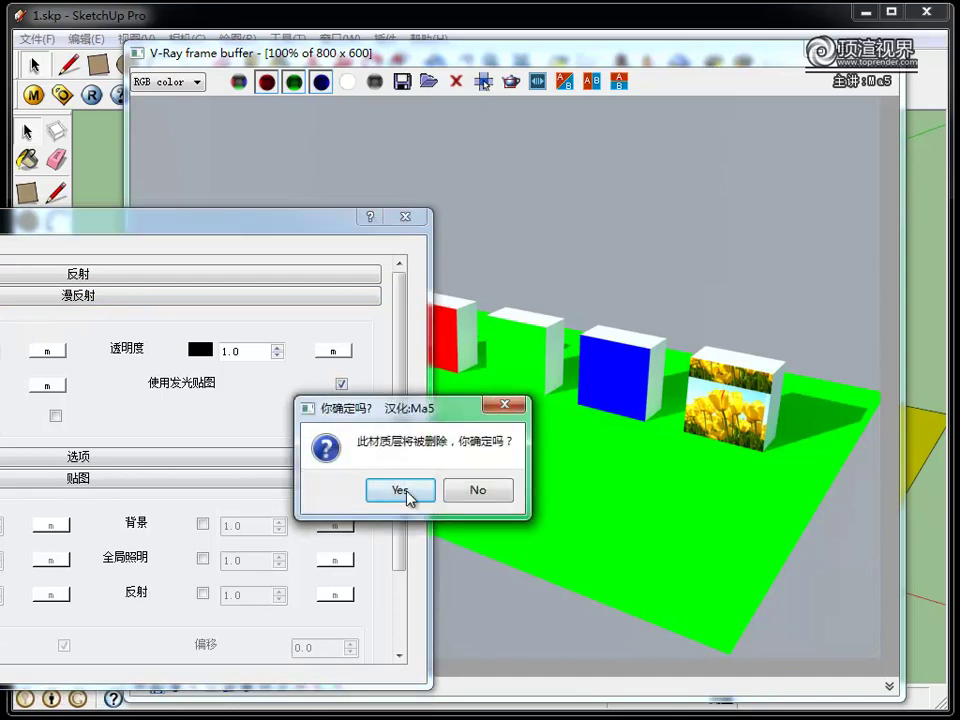
left_click(401, 489)
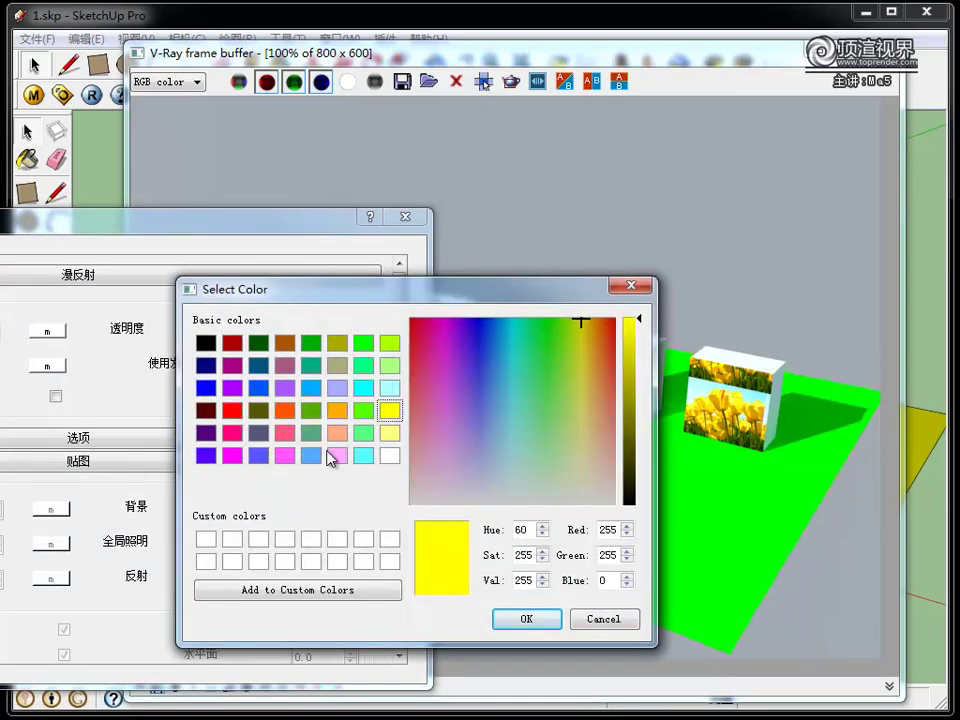
left_click(363, 342)
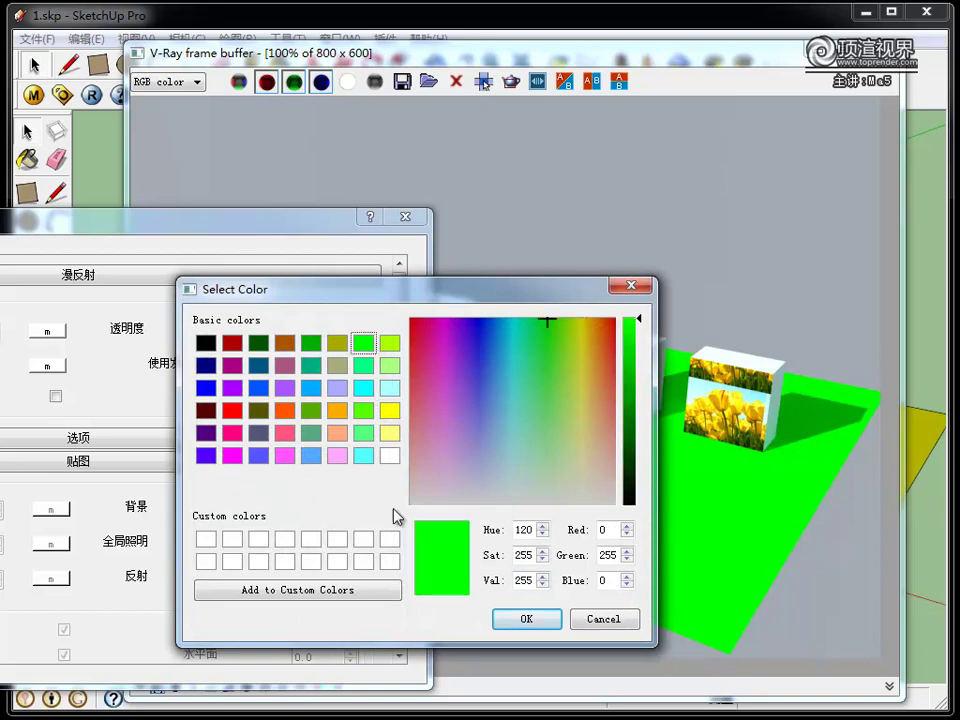
left_click(526, 619)
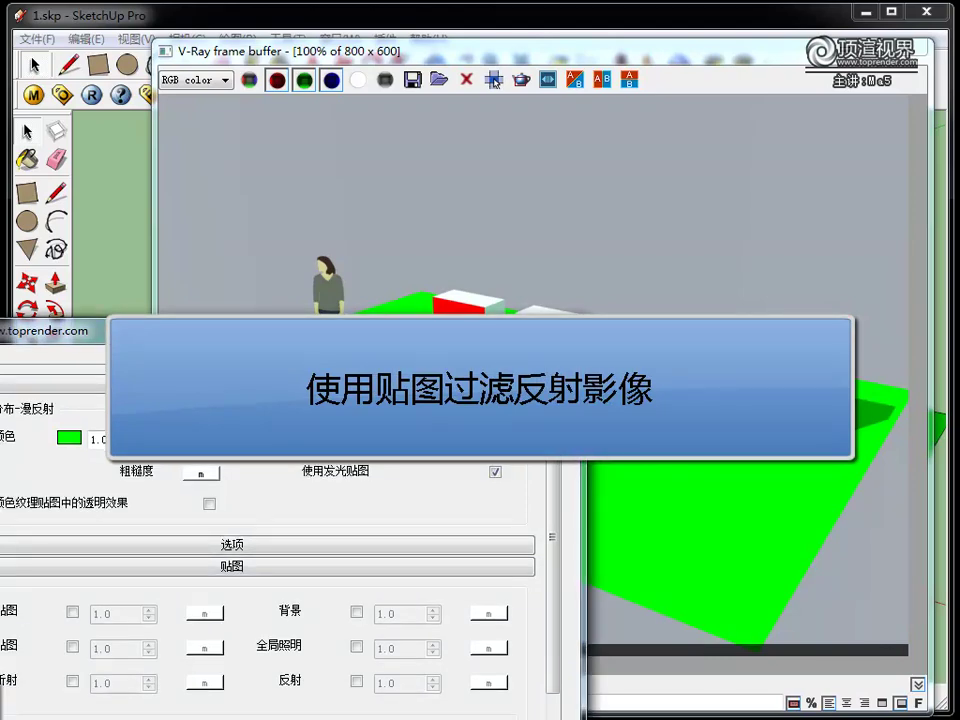
Add a new reflection layer to the green material and expand its 反射 settings to show the filter.
right_click(35, 688)
left_click(62, 707)
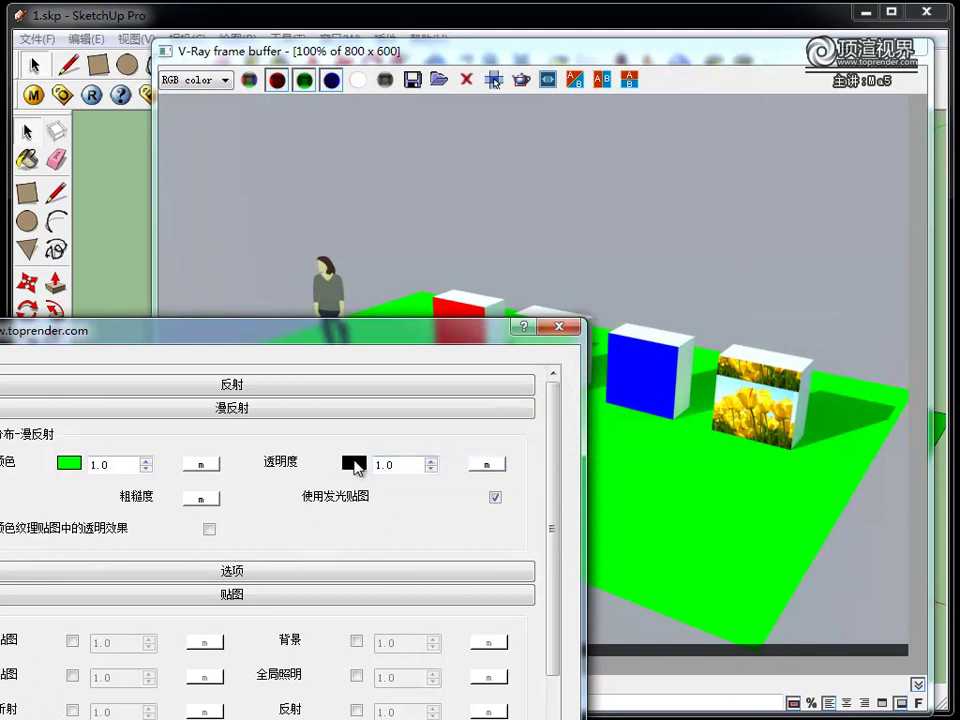
left_click(263, 387)
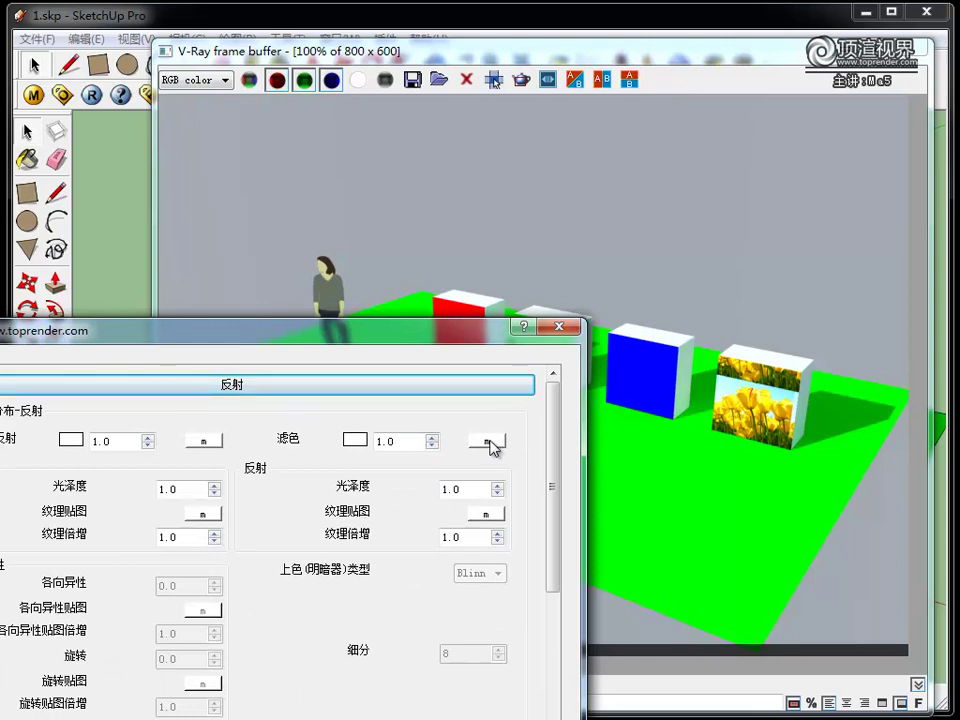
left_click(488, 441)
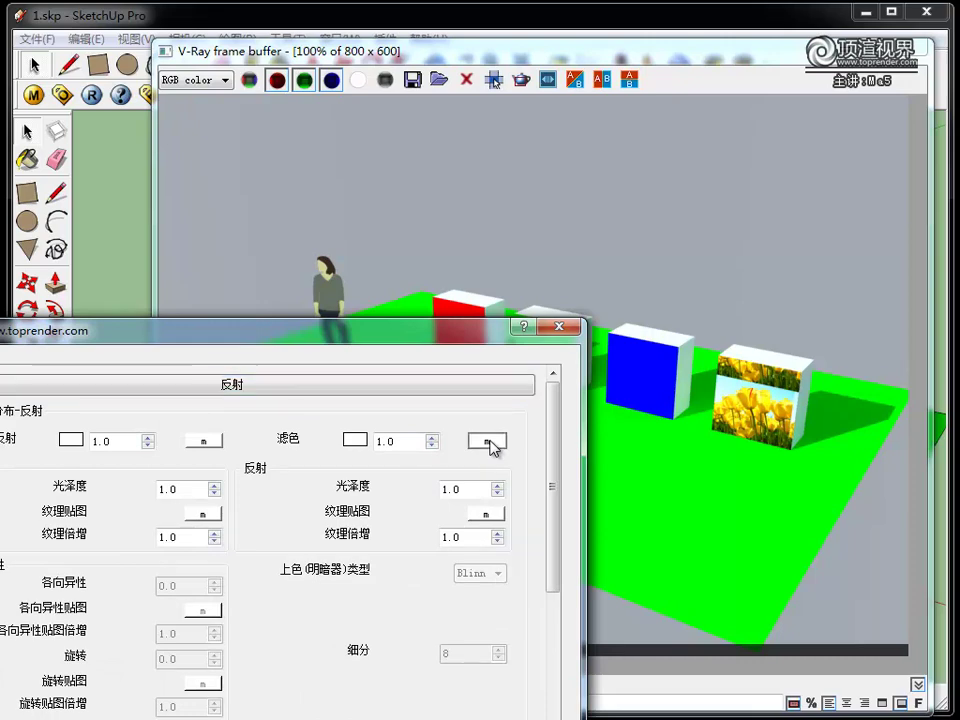
Change the new reflection layer's 滤色 filter colour to black, then move the material editor off the render.
left_click(354, 440)
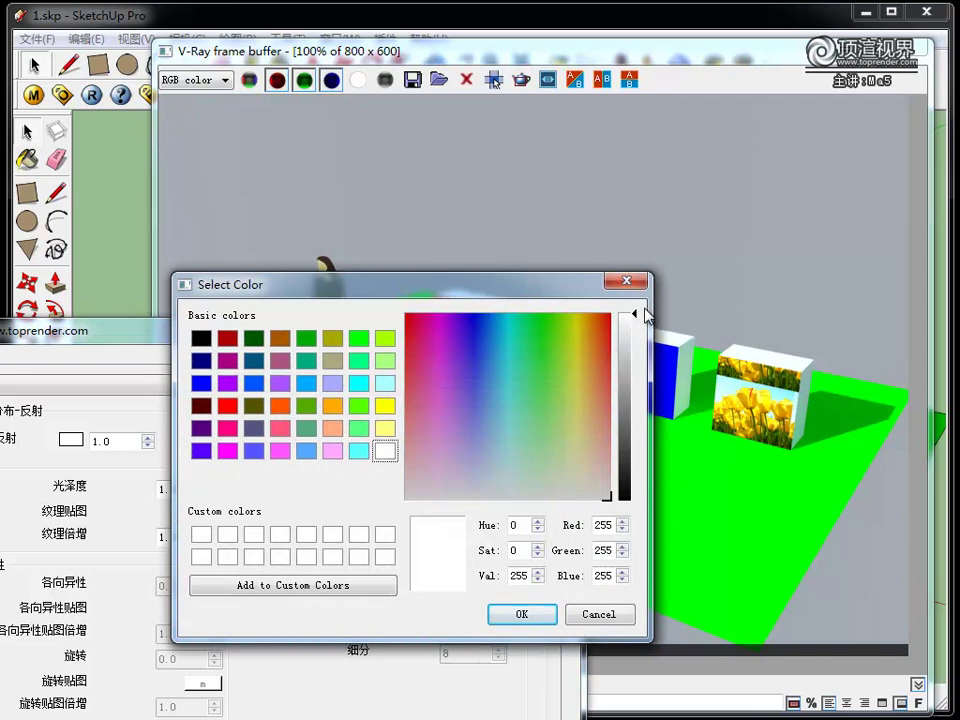
left_click_drag(636, 316, 665, 519)
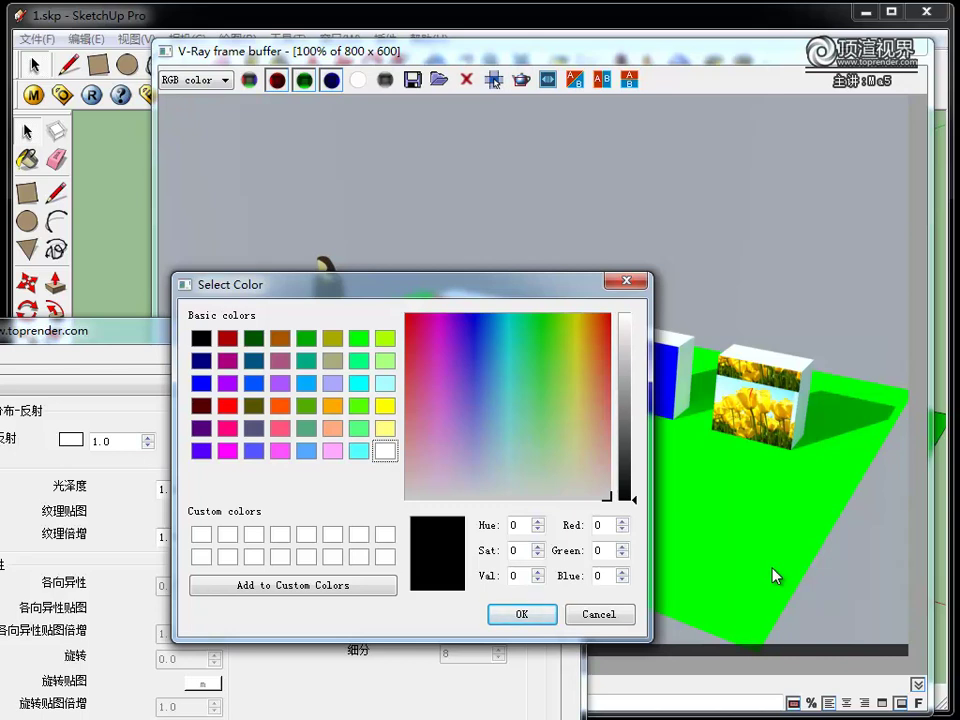
left_click(537, 616)
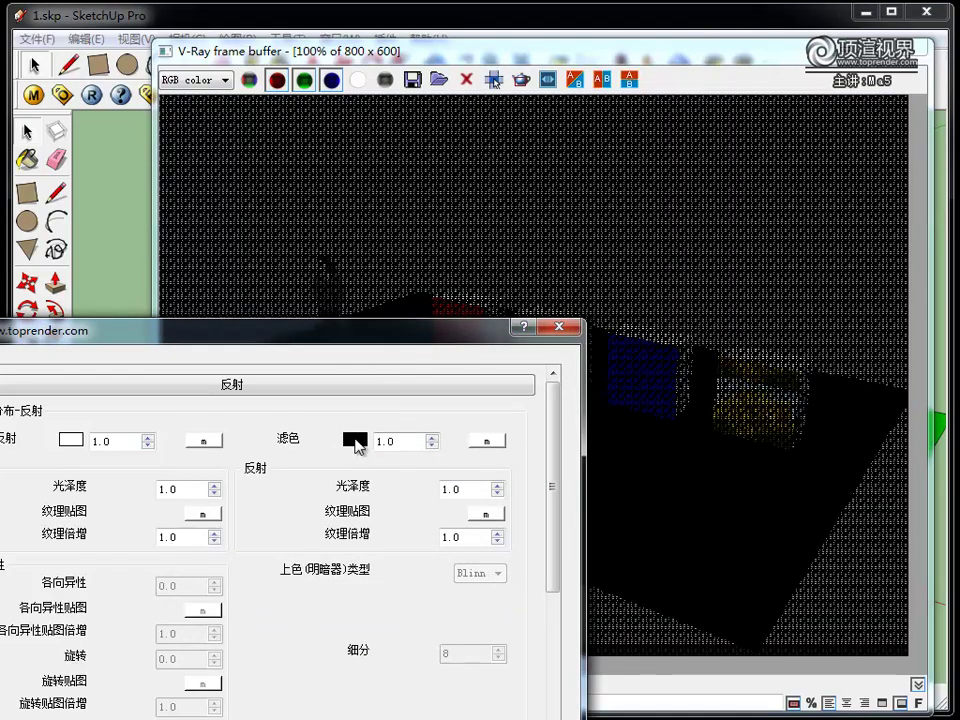
left_click(366, 440)
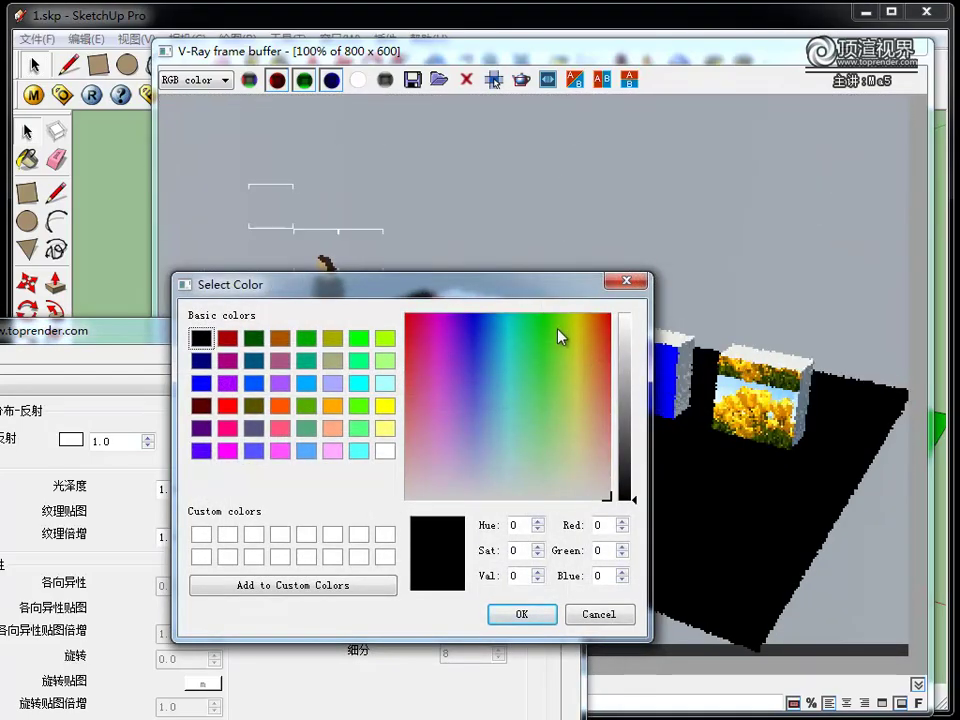
left_click(641, 283)
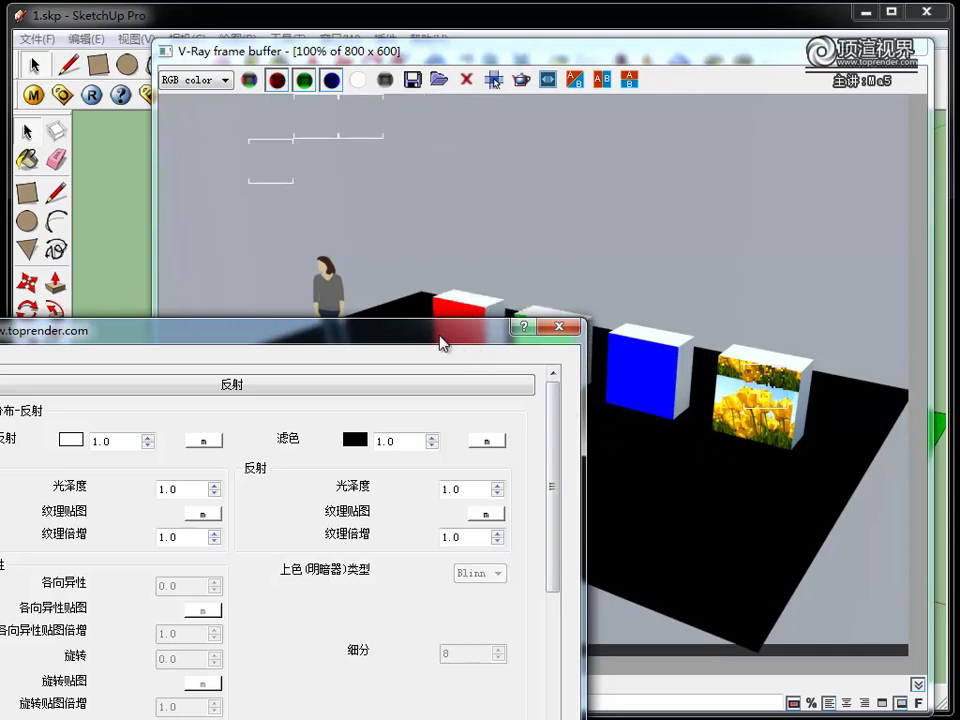
mouse_move(440, 343)
left_mouse_down()
mouse_move(298, 356)
mouse_move(324, 367)
left_mouse_up()
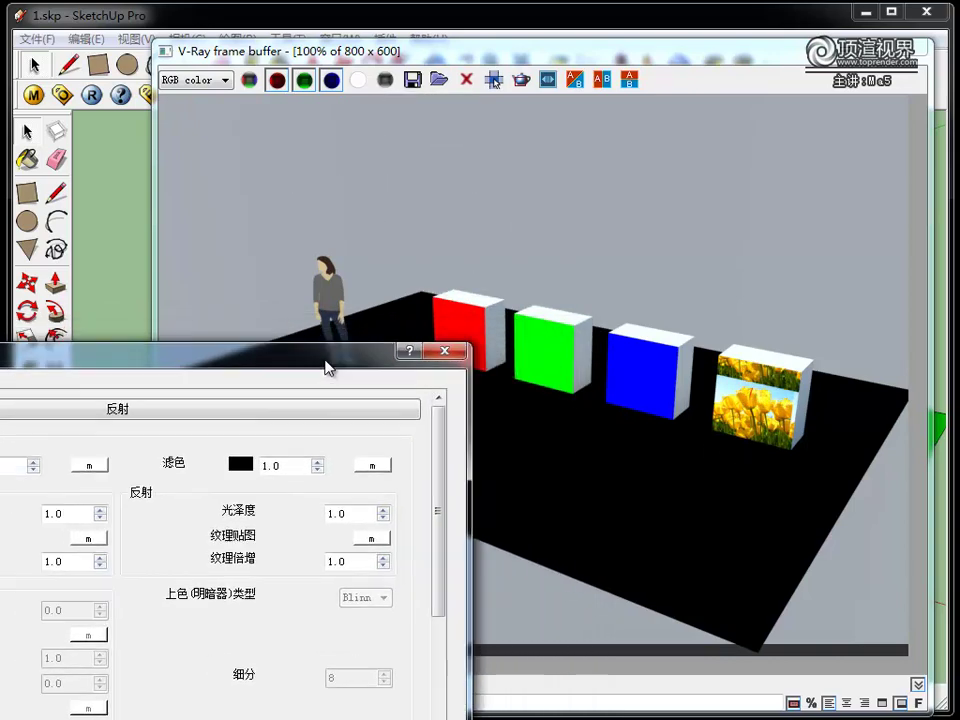
Give the reflection filter a 棋盘格 checker map with u and v tiling of 0.01.
left_click(373, 464)
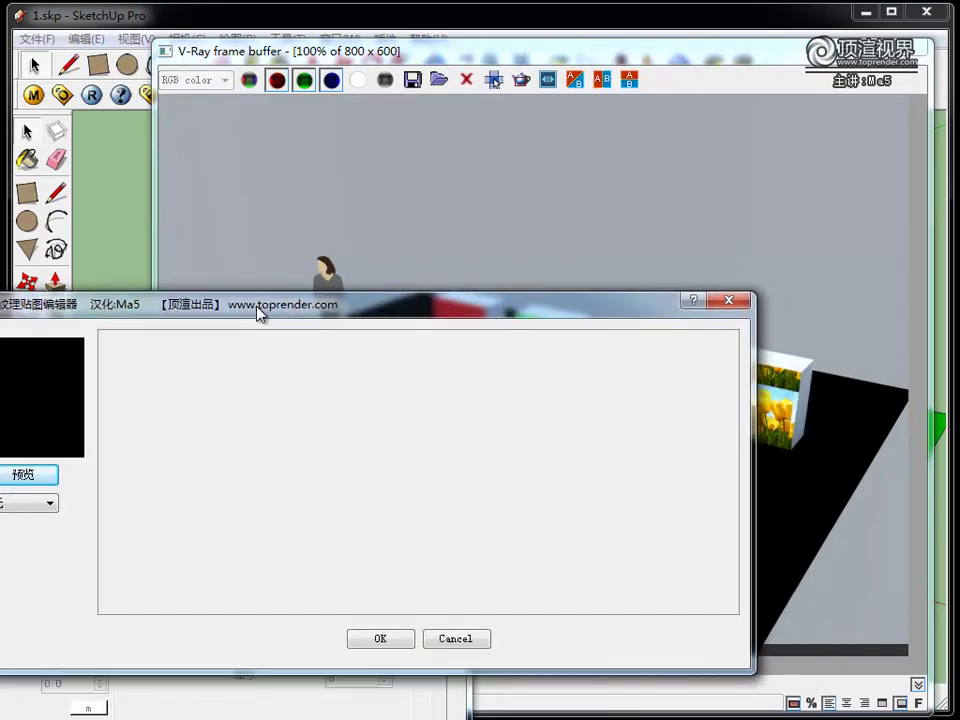
left_click(30, 503)
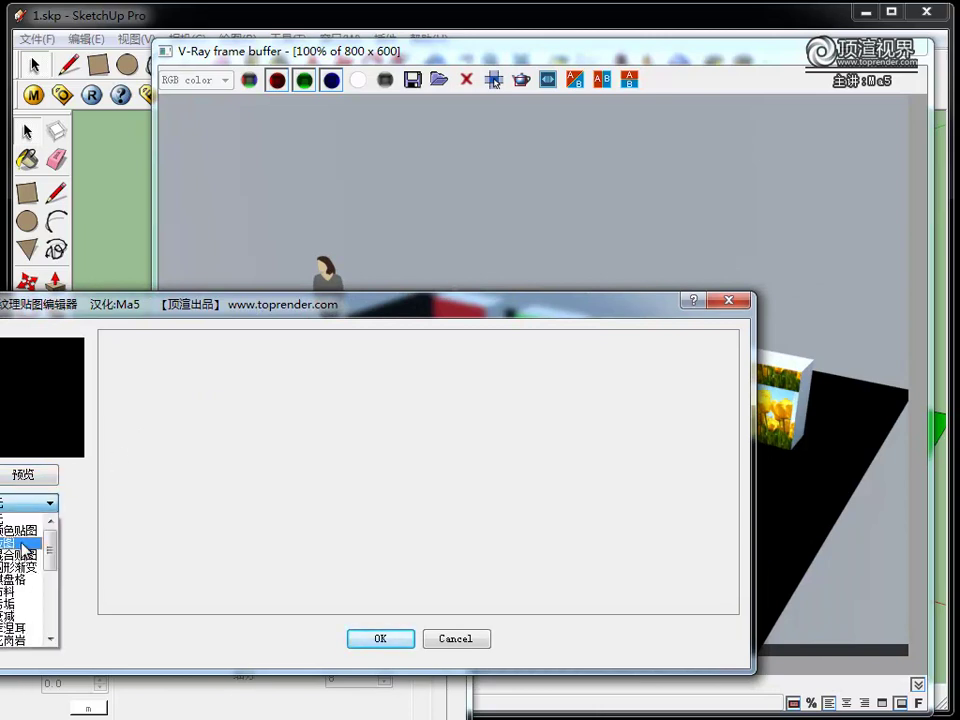
left_click(18, 578)
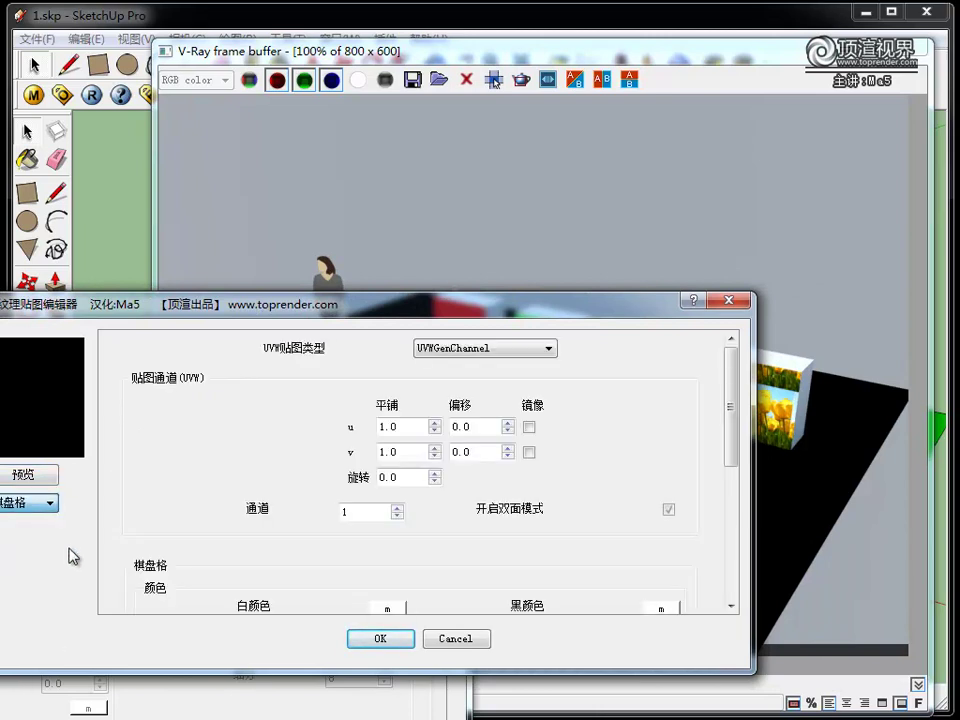
double_click(416, 431)
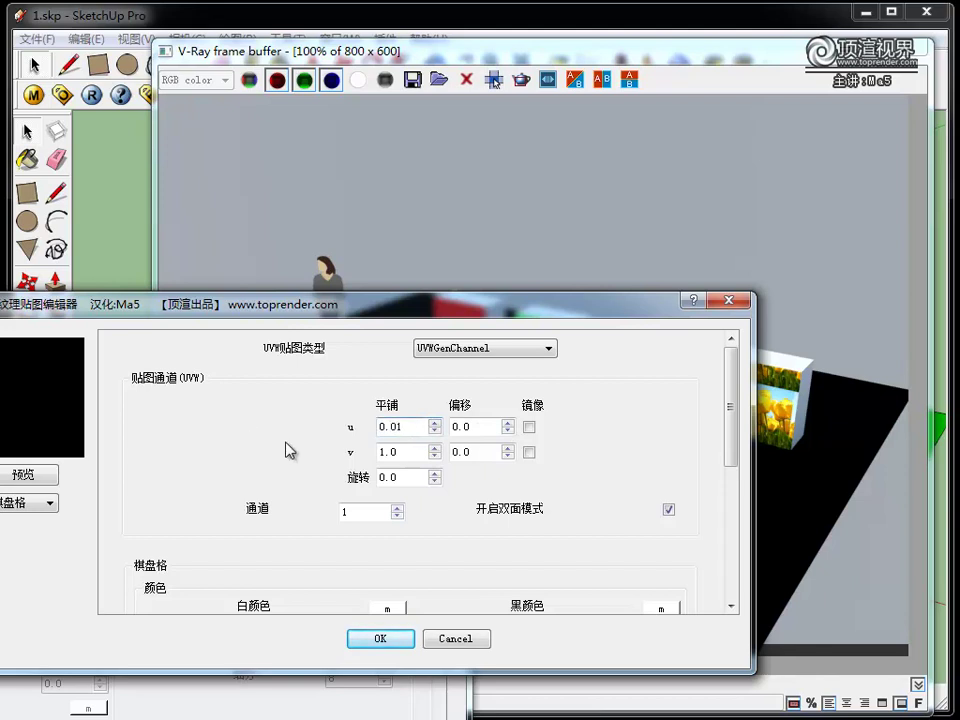
key("Tab")
key("Tab")
type("0")
left_click(380, 638)
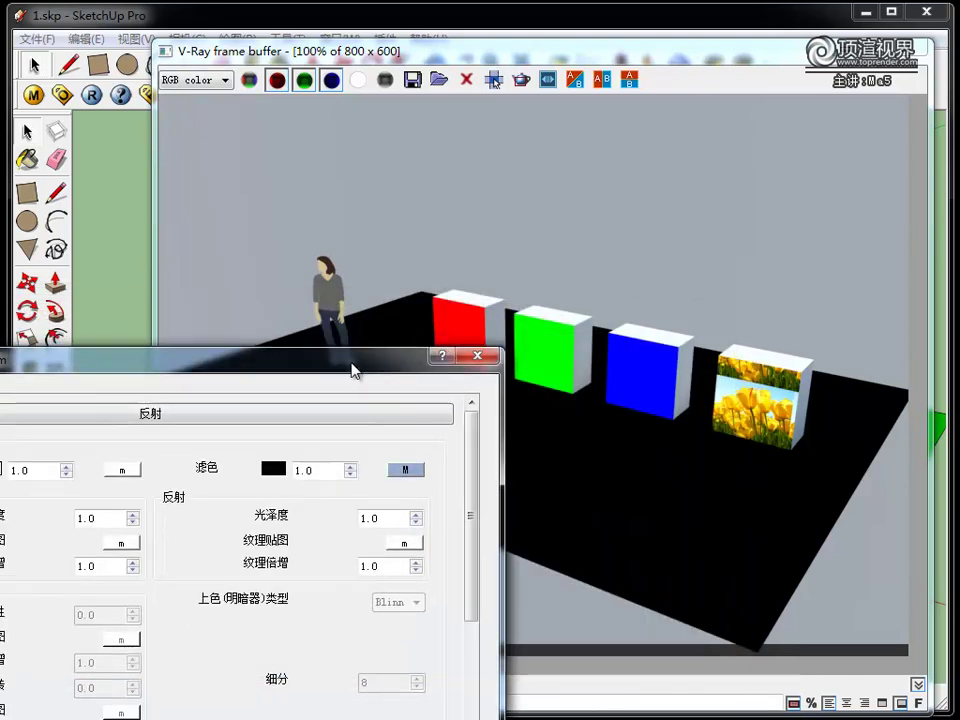
left_click_drag(281, 347, 395, 356)
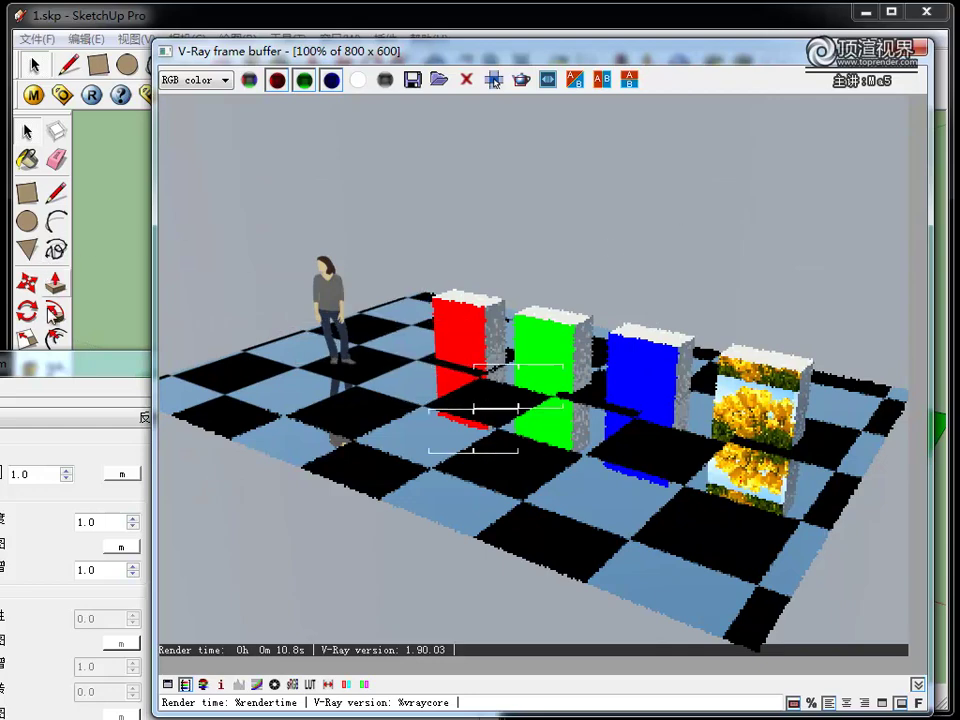
left_click_drag(47, 369, 78, 418)
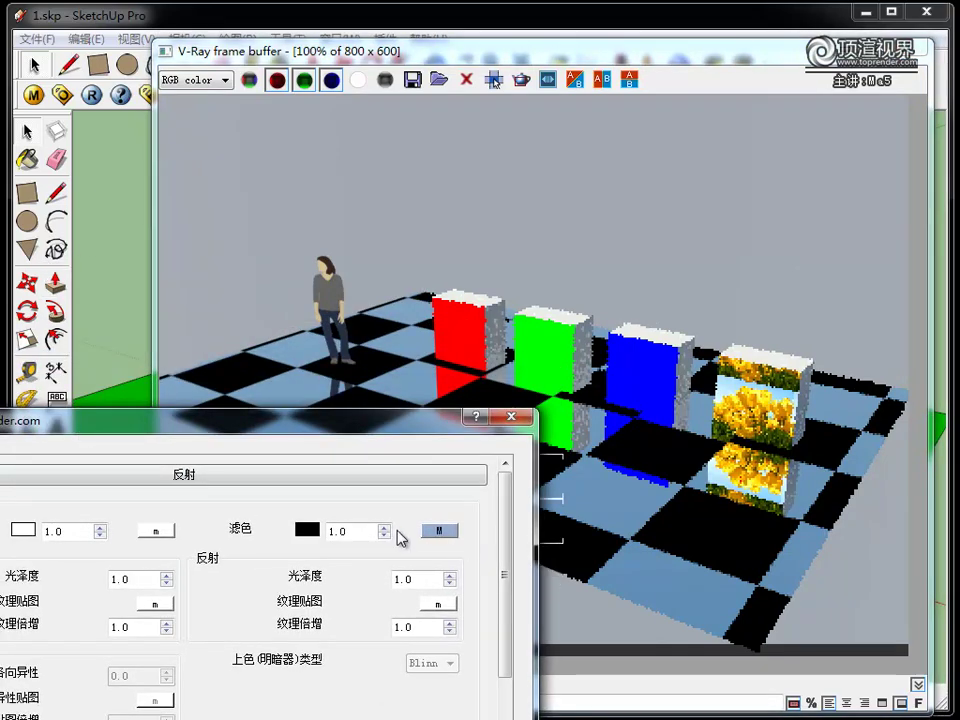
left_click_drag(431, 420, 423, 513)
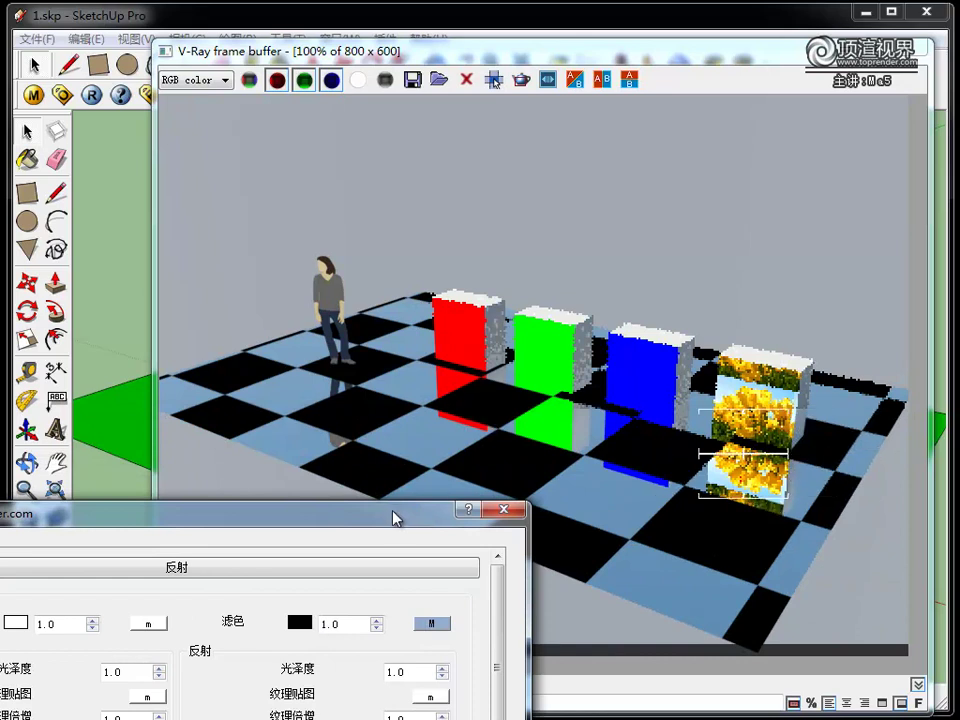
left_click_drag(393, 518, 411, 501)
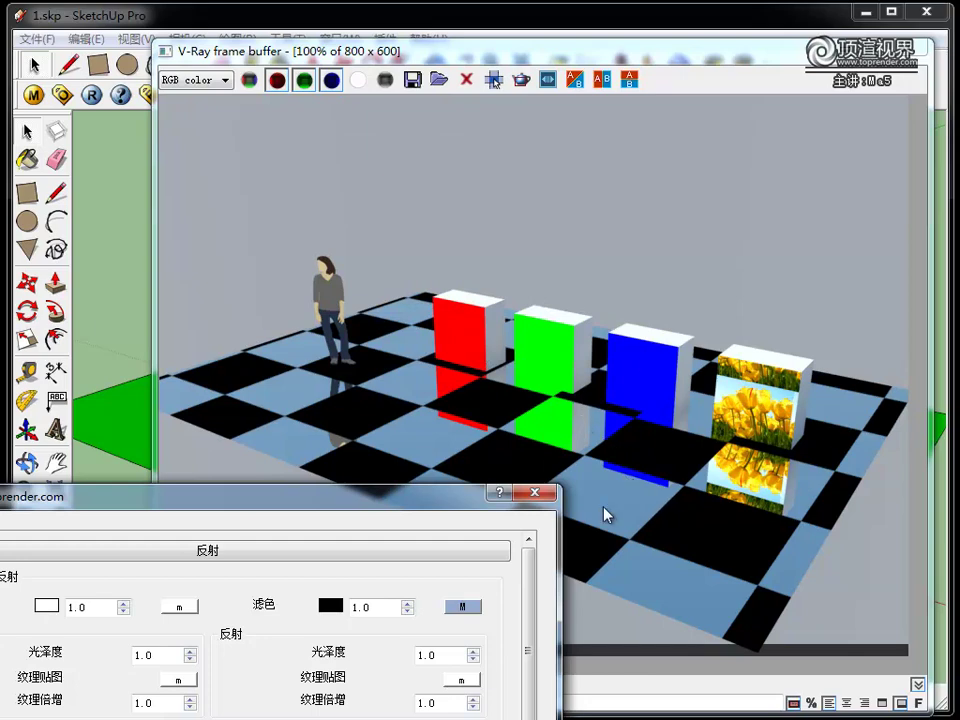
left_click_drag(406, 505, 416, 435)
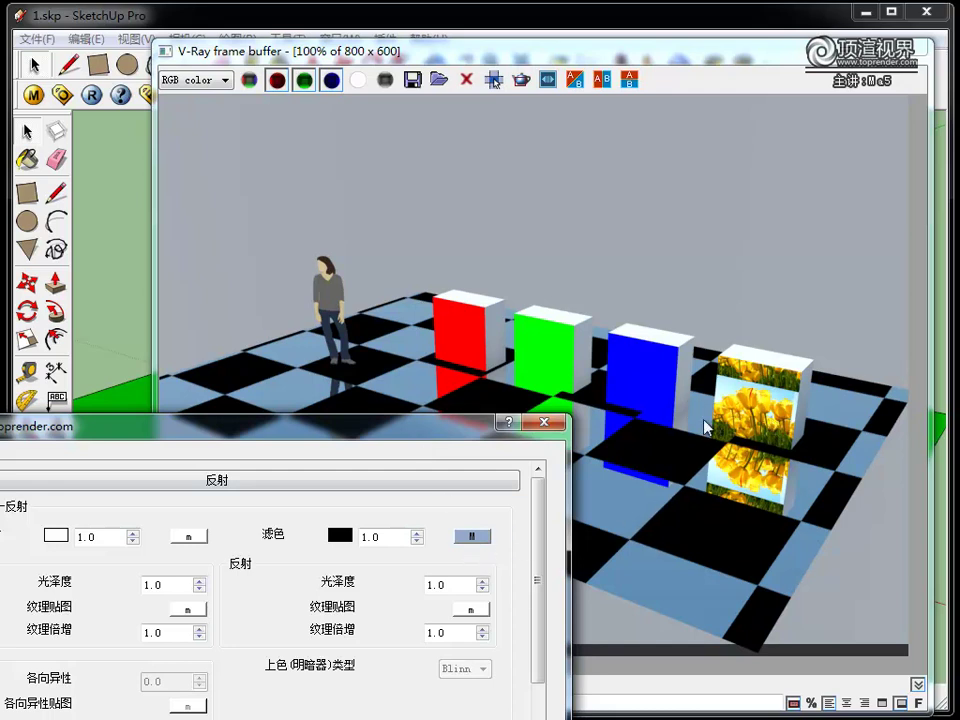
Replace the reflection filter map with a 位图 bitmap loaded from the 水母.jpg jellyfish picture.
left_click(474, 538)
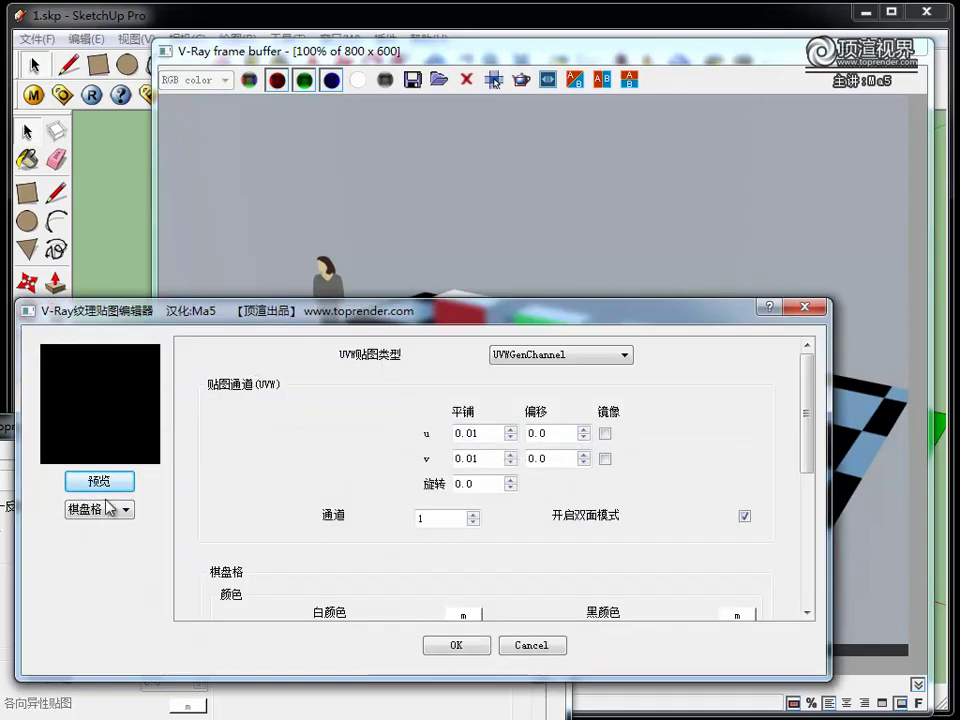
left_click(108, 507)
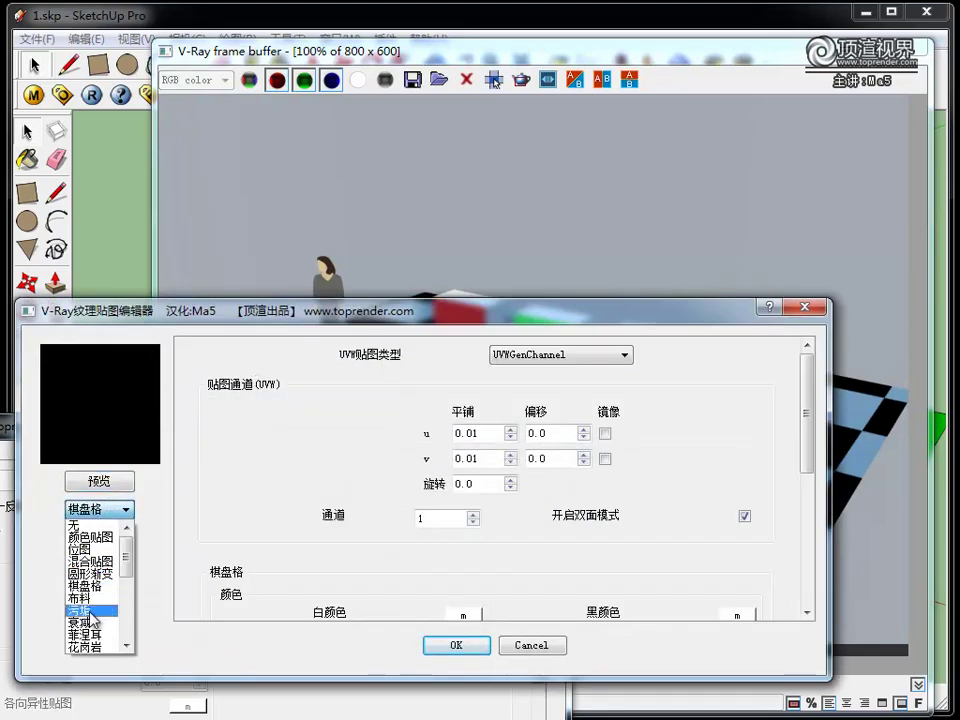
left_click(85, 549)
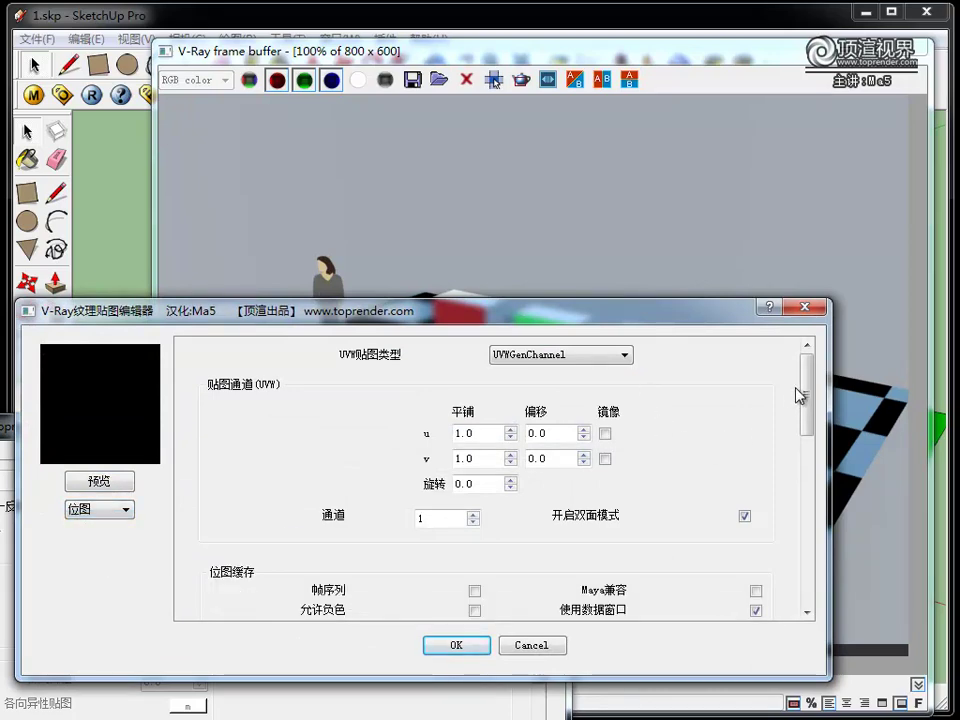
left_click_drag(800, 395, 806, 470)
scroll(514, 480, "up", 2)
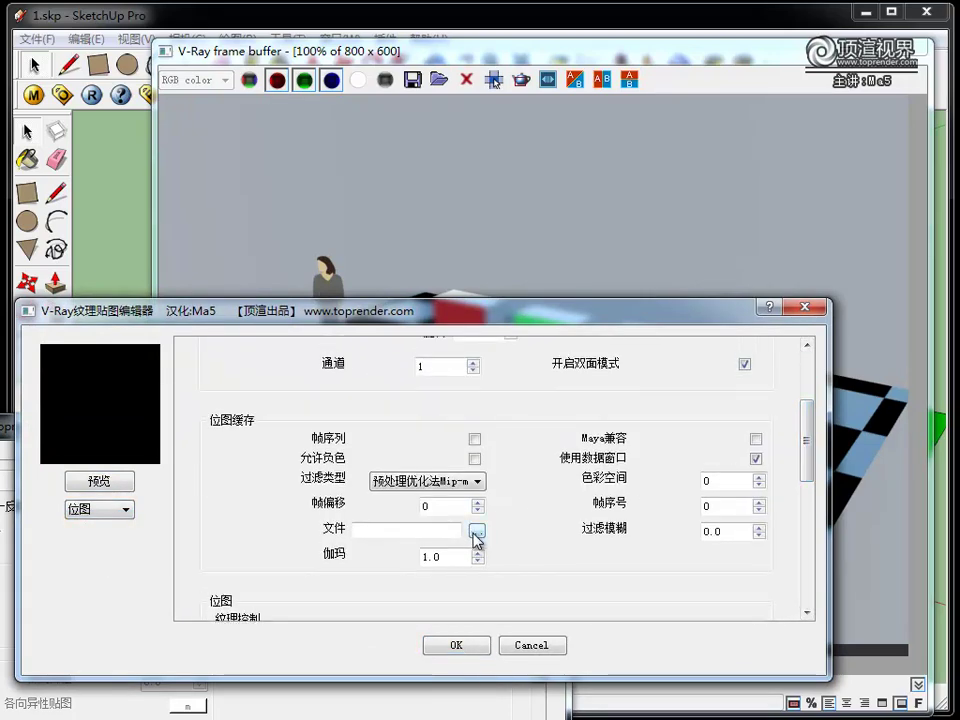
left_click(477, 530)
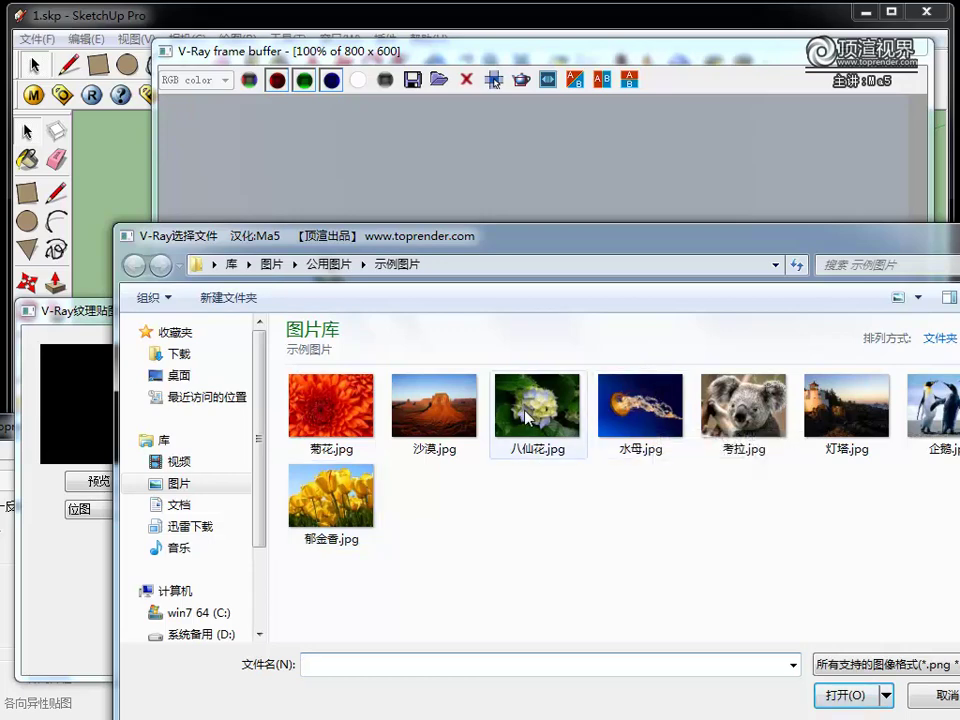
left_click(655, 412)
double_click(655, 412)
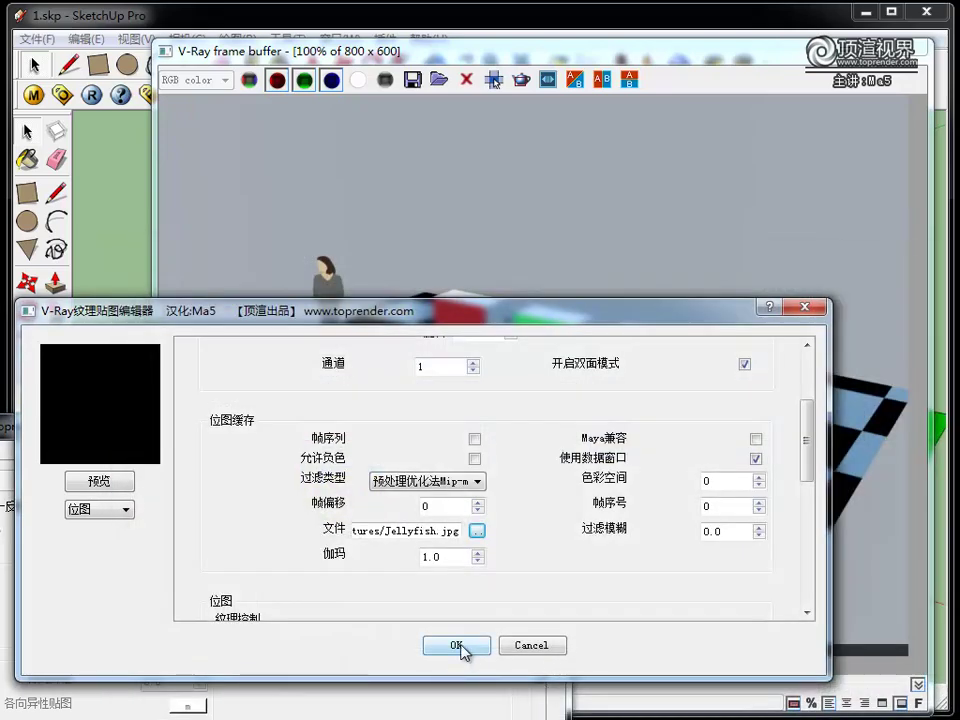
Set the jellyfish bitmap's u and v tiling to 0.01 and apply the map.
left_click_drag(806, 443, 810, 364)
double_click(484, 431)
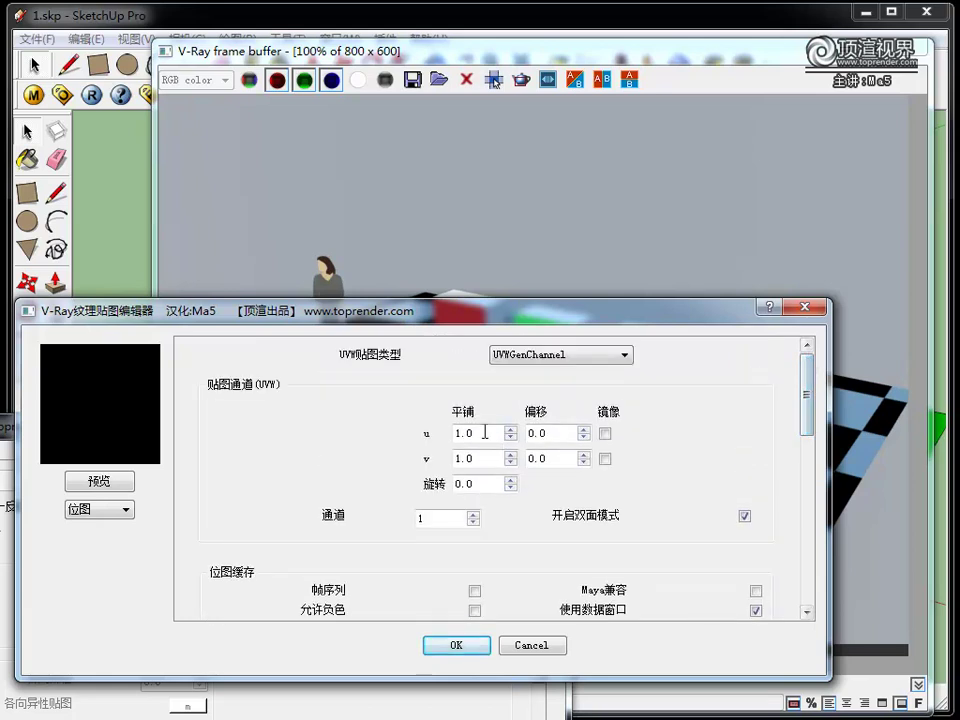
type("9")
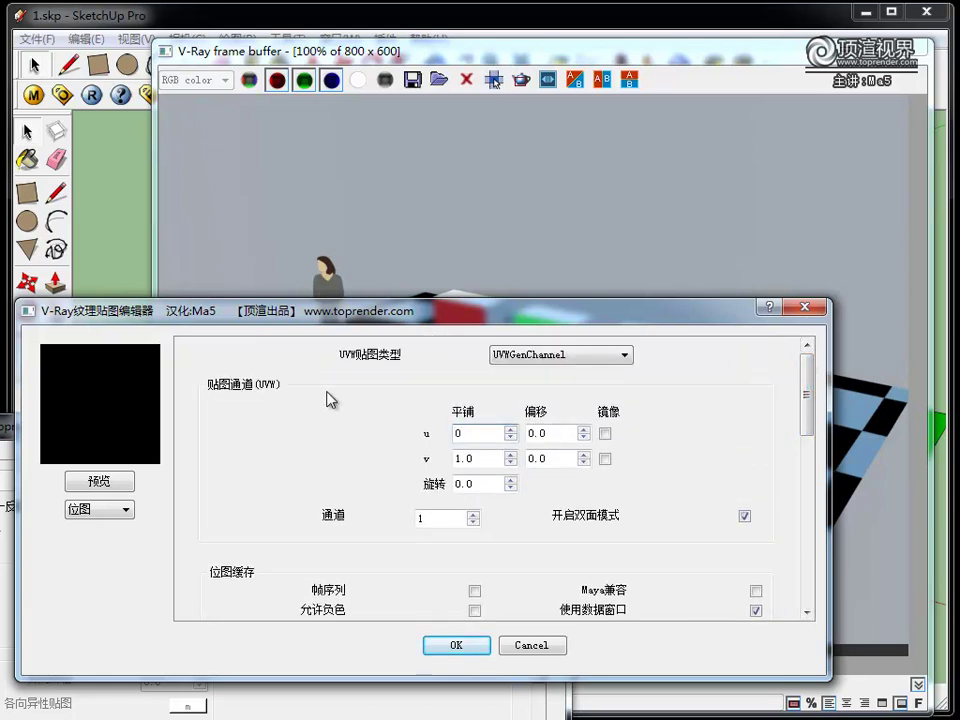
type(".01")
key("Tab")
key("Tab")
type("0")
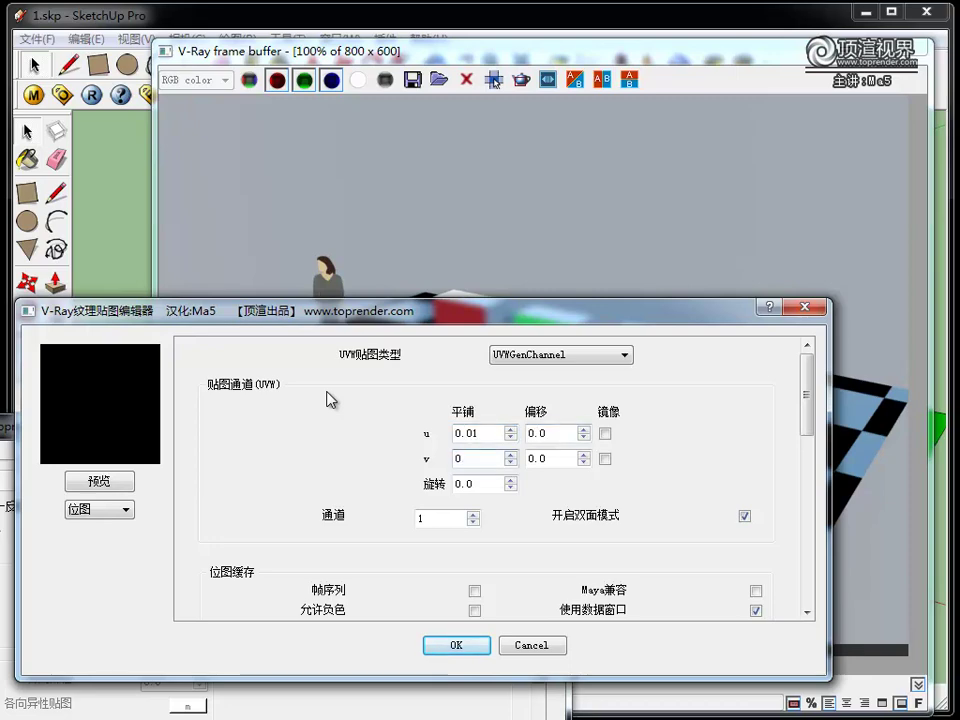
left_click(456, 645)
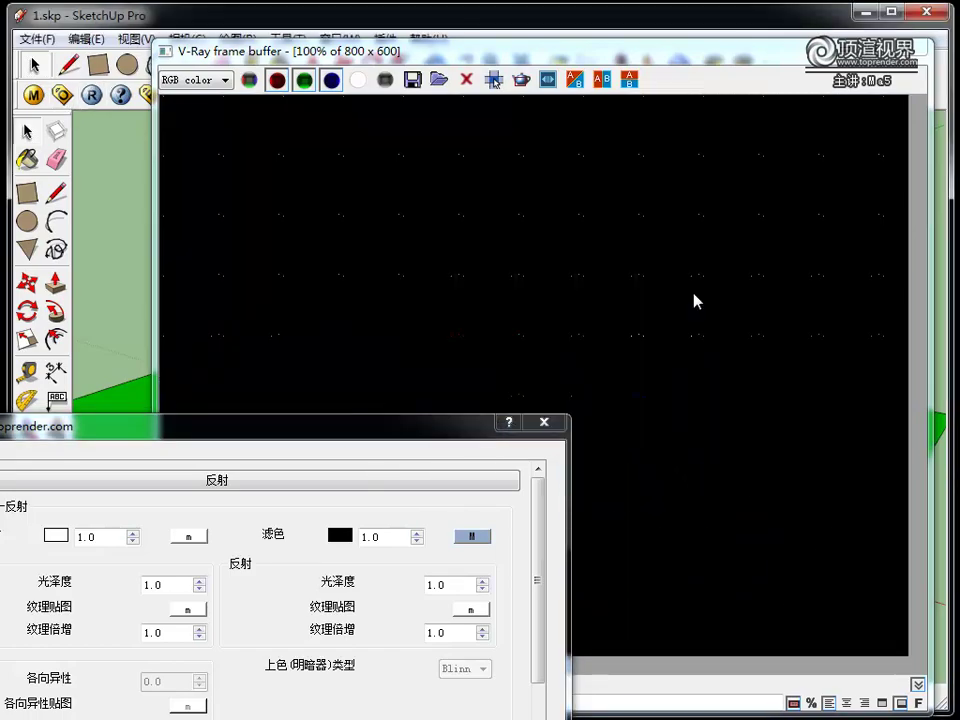
Move the material settings window aside while V-Ray renders the jellyfish-tiled floor.
left_click_drag(441, 432, 388, 545)
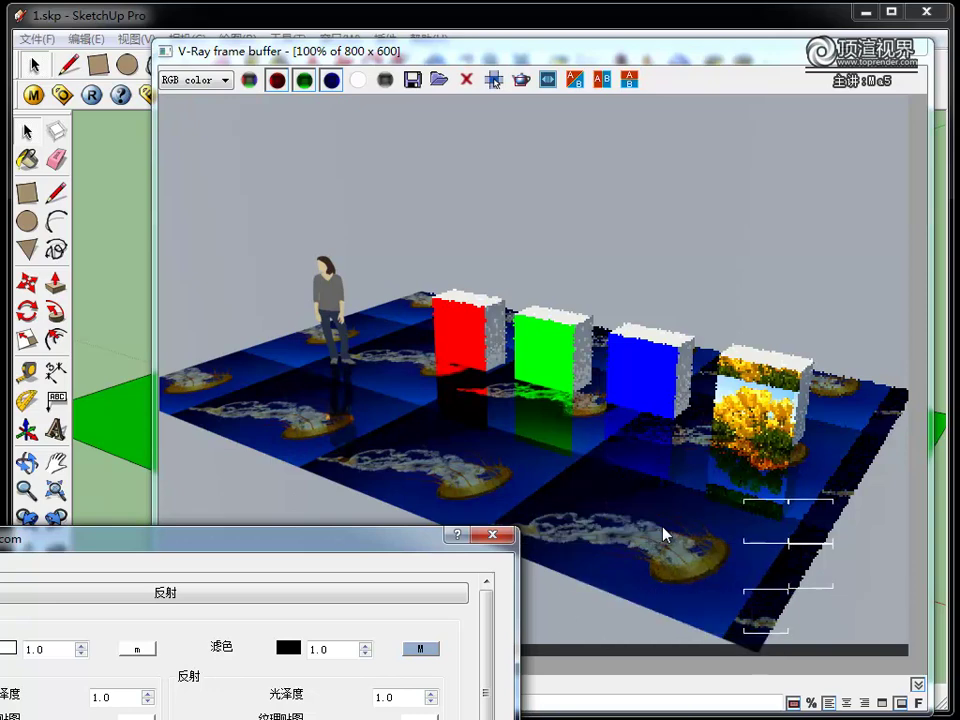
mouse_move(363, 549)
left_mouse_down()
mouse_move(476, 482)
mouse_move(416, 528)
left_mouse_up()
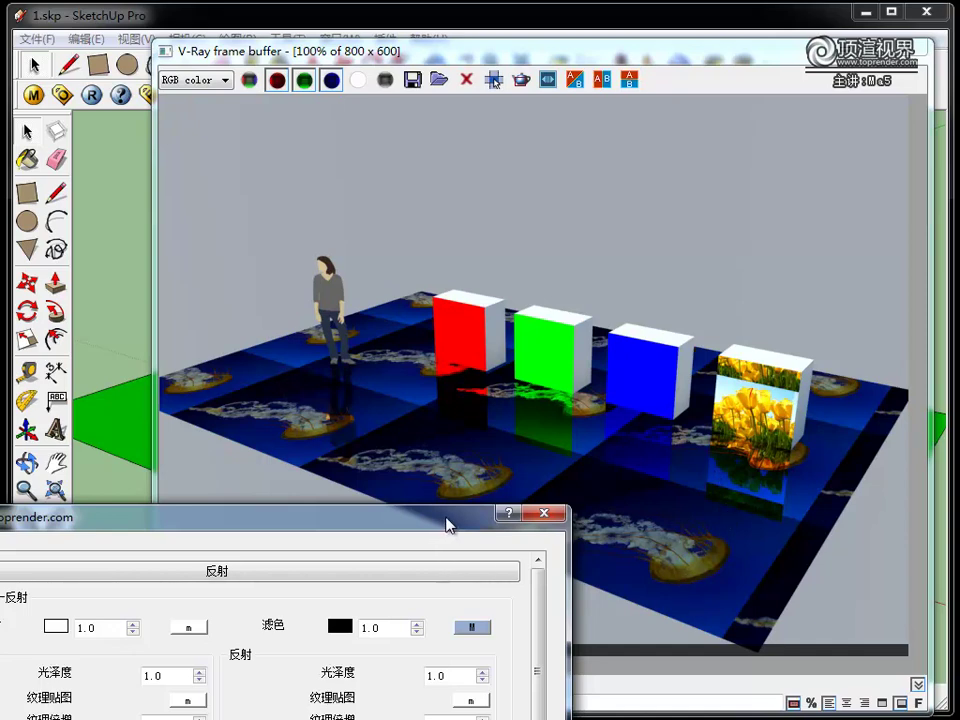
left_click_drag(447, 525, 472, 545)
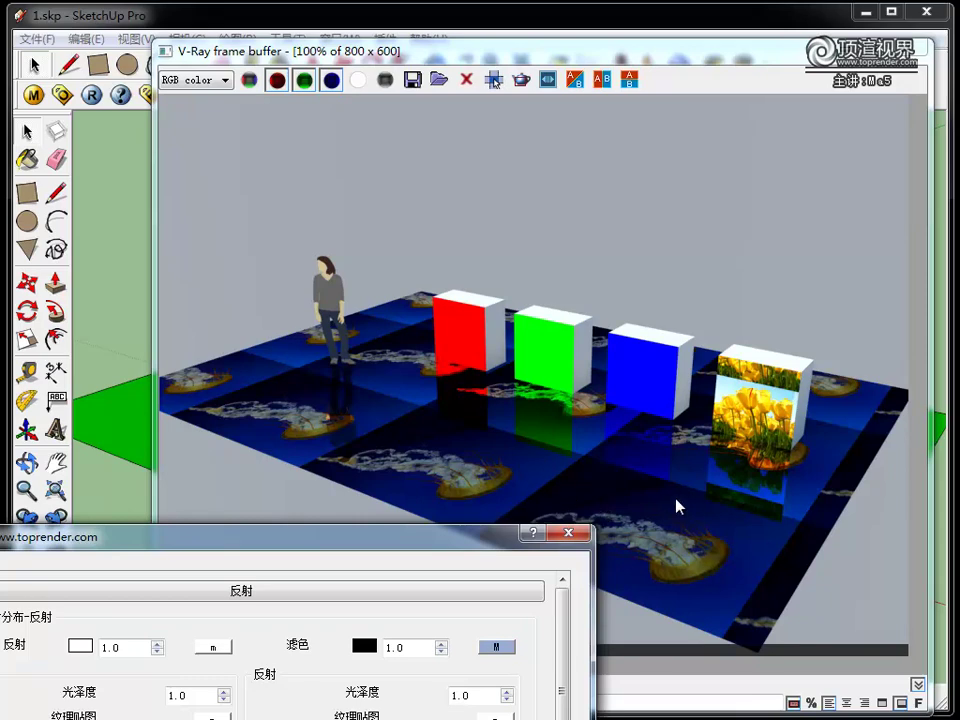
Raise the reflection filter strength to 2.0 for a test render, then set it to 0.5.
mouse_move(448, 546)
left_mouse_down()
mouse_move(371, 467)
mouse_move(432, 463)
mouse_move(435, 432)
left_mouse_up()
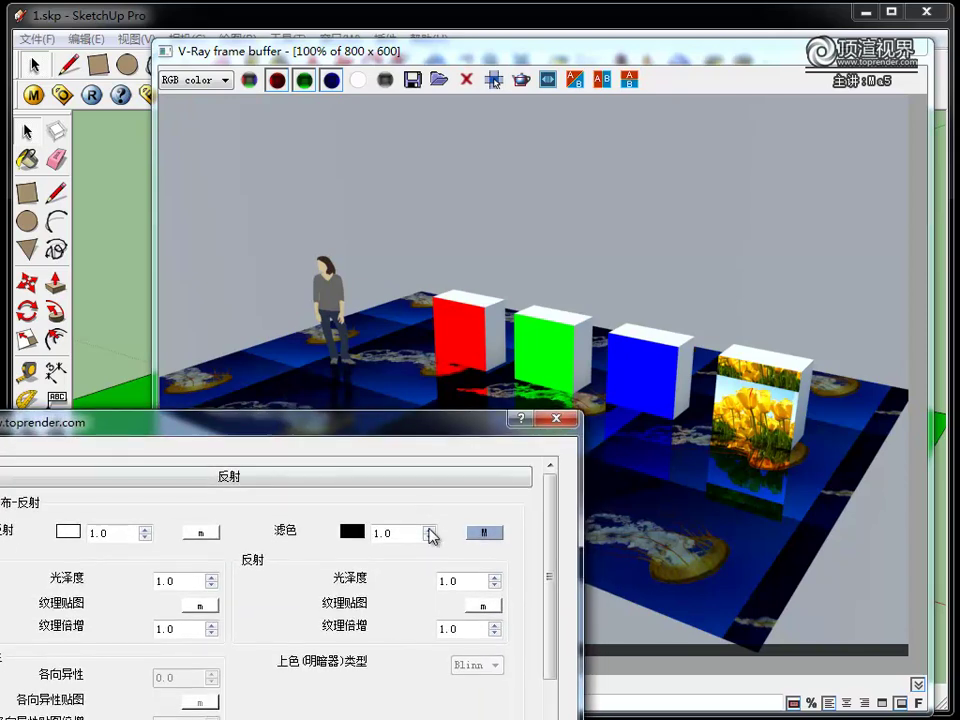
left_click_drag(404, 535, 340, 532)
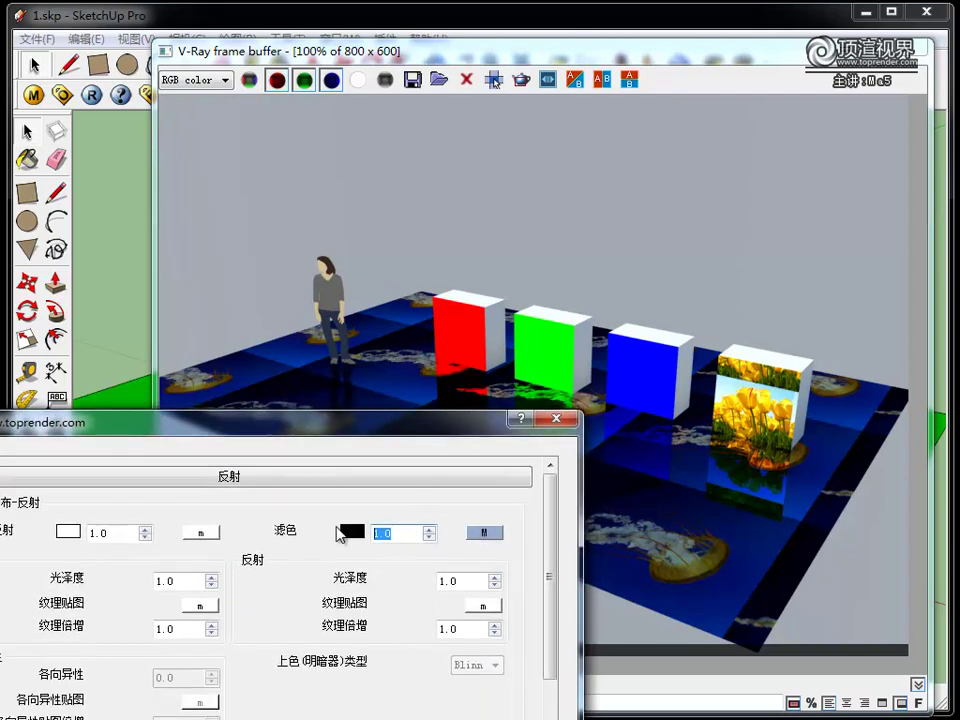
key("Up")
left_click_drag(388, 427, 461, 370)
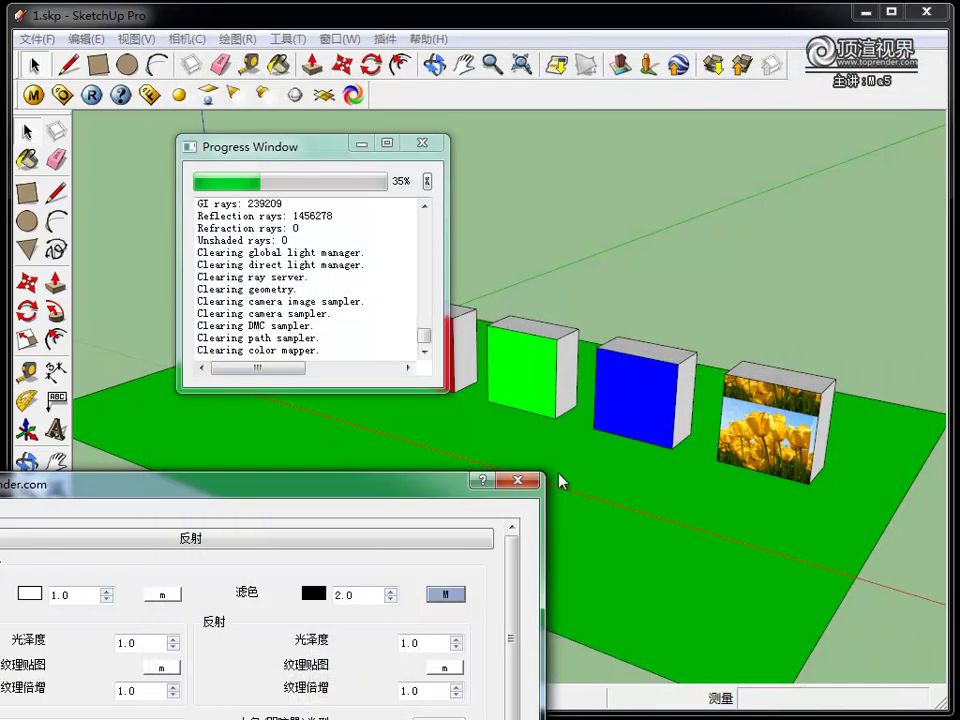
double_click(364, 604)
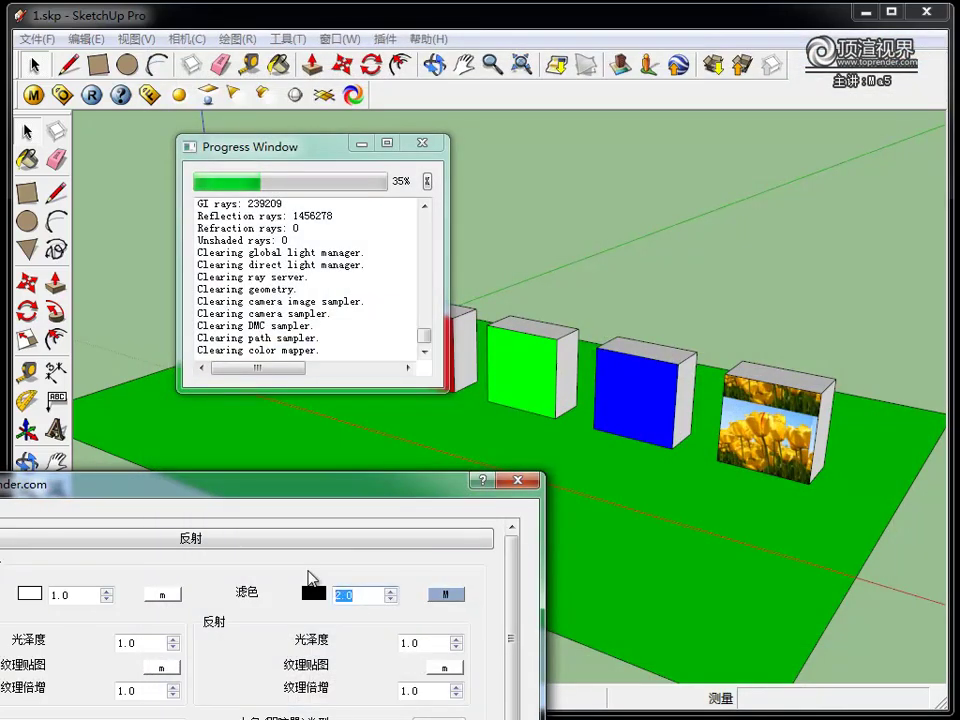
type(".5")
key("Return")
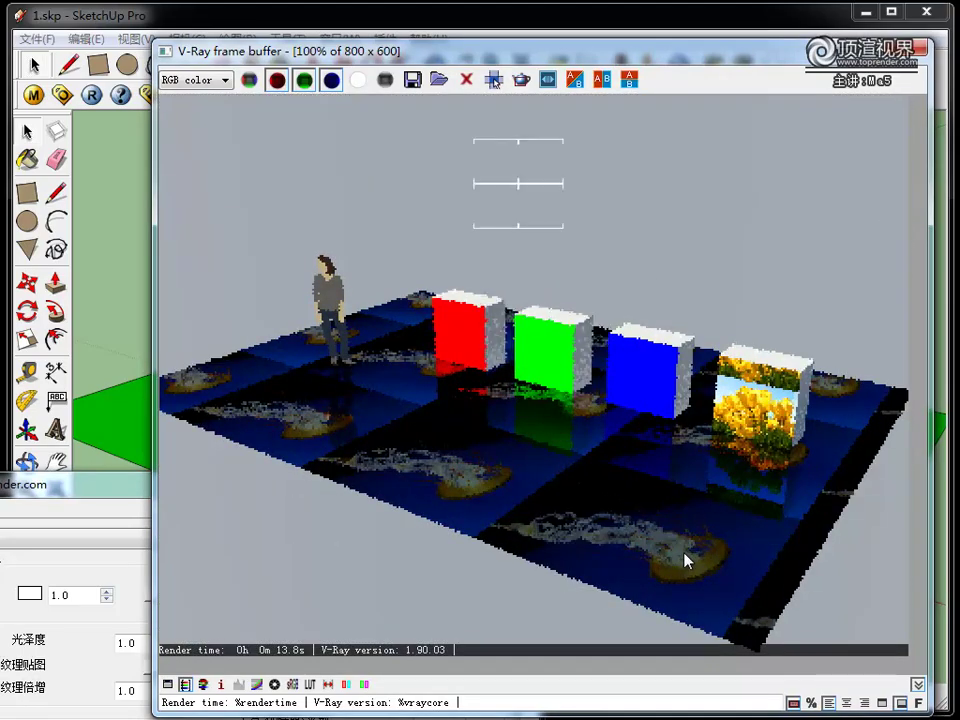
Shift the material editor off the frame buffer while the final render with filter 0.5 finishes.
mouse_move(107, 486)
left_mouse_down()
mouse_move(298, 290)
mouse_move(216, 348)
left_mouse_up()
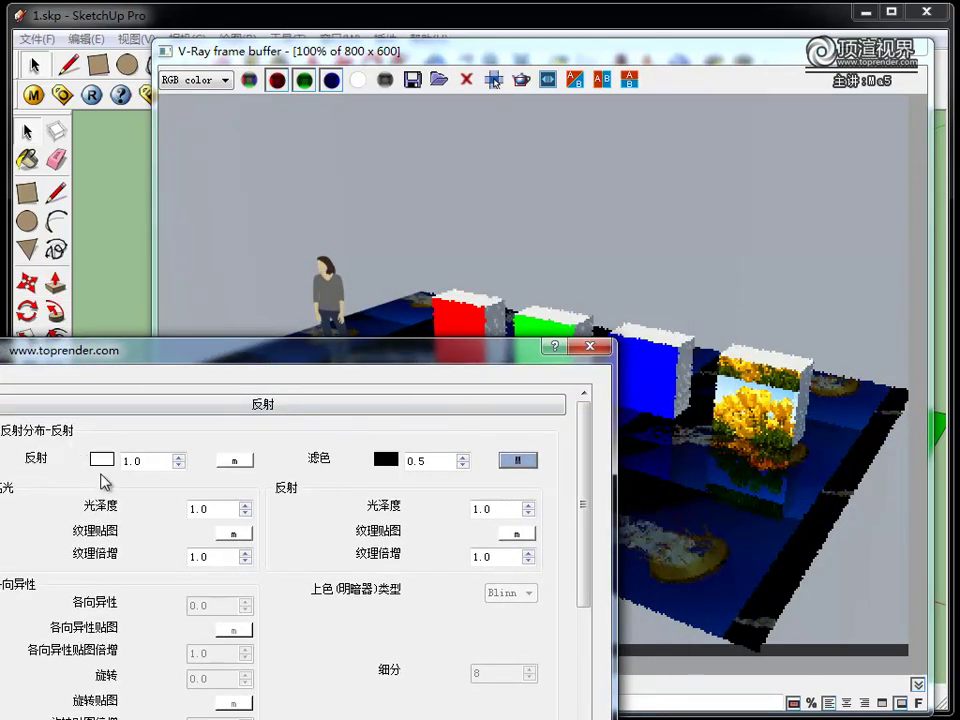
left_click_drag(330, 348, 322, 427)
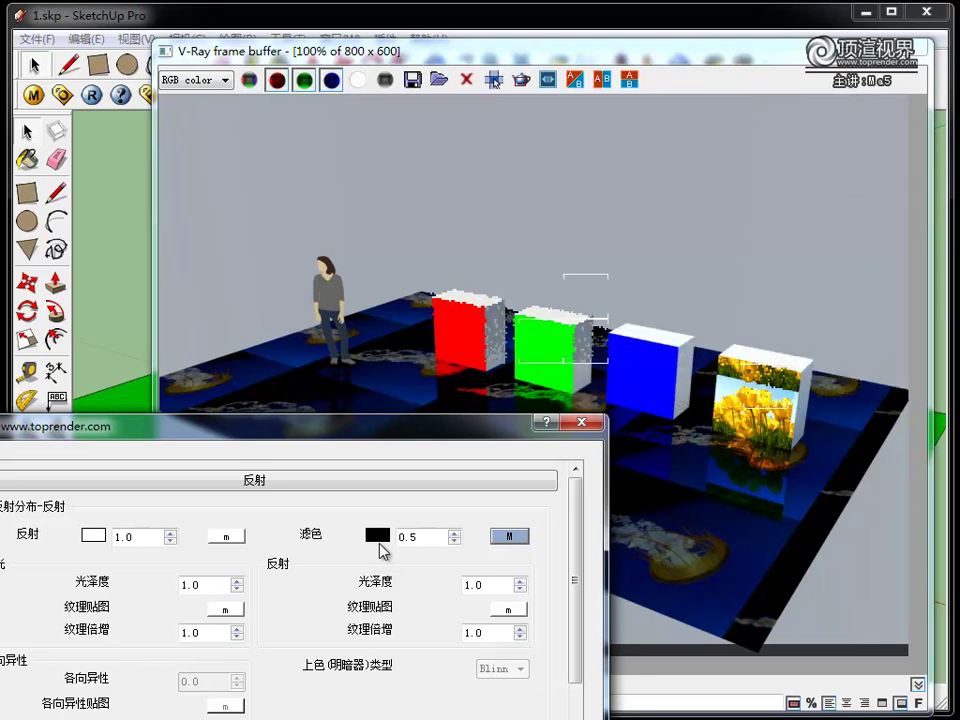
left_click_drag(375, 439, 398, 500)
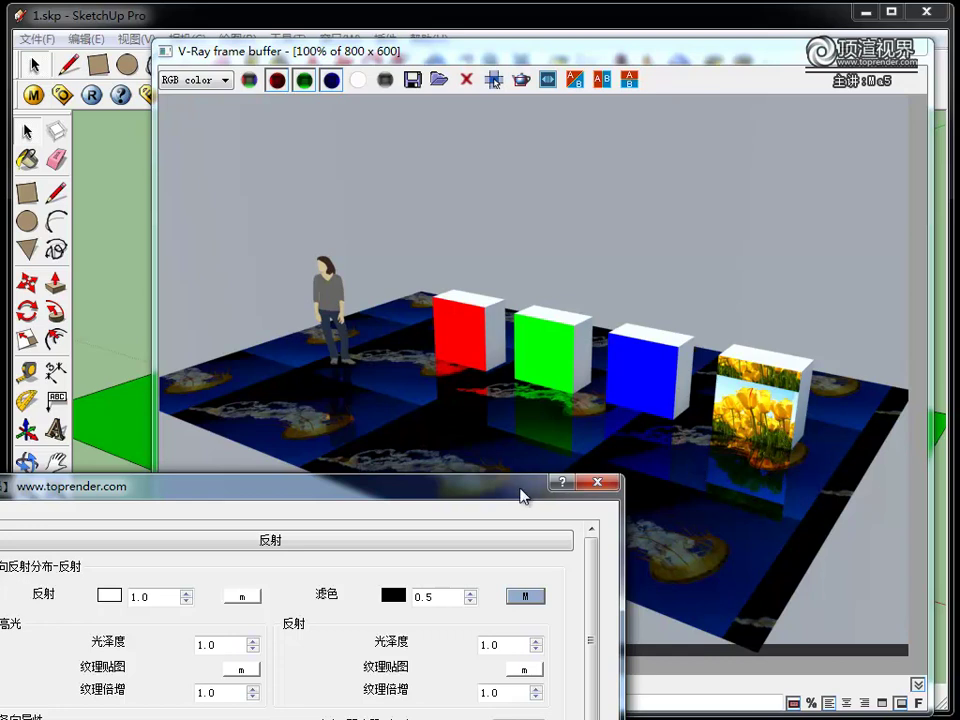
left_click_drag(520, 493, 663, 495)
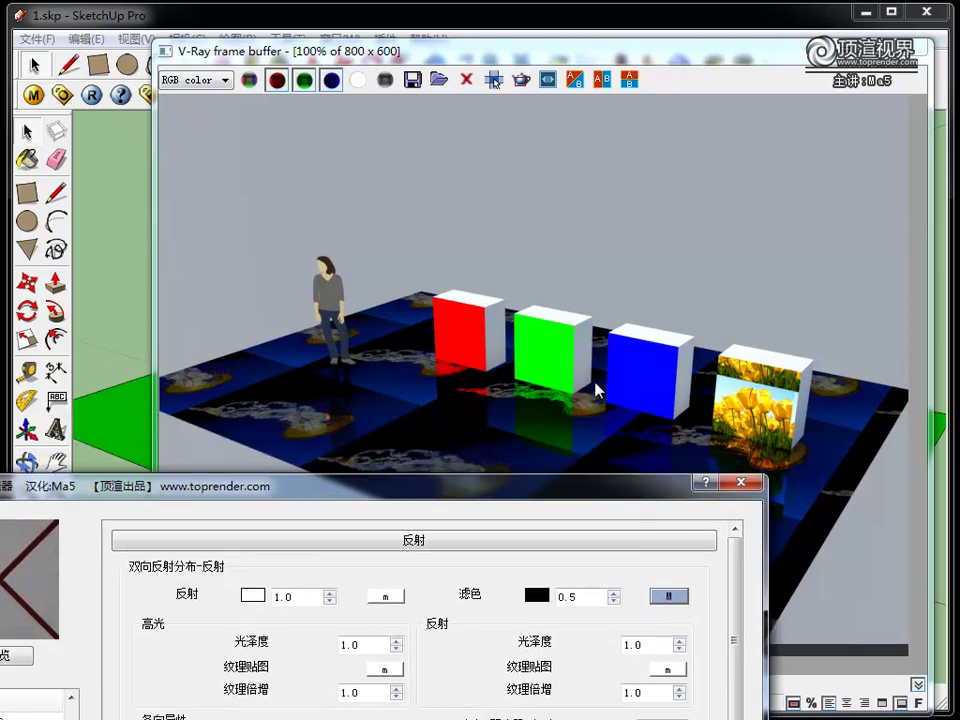